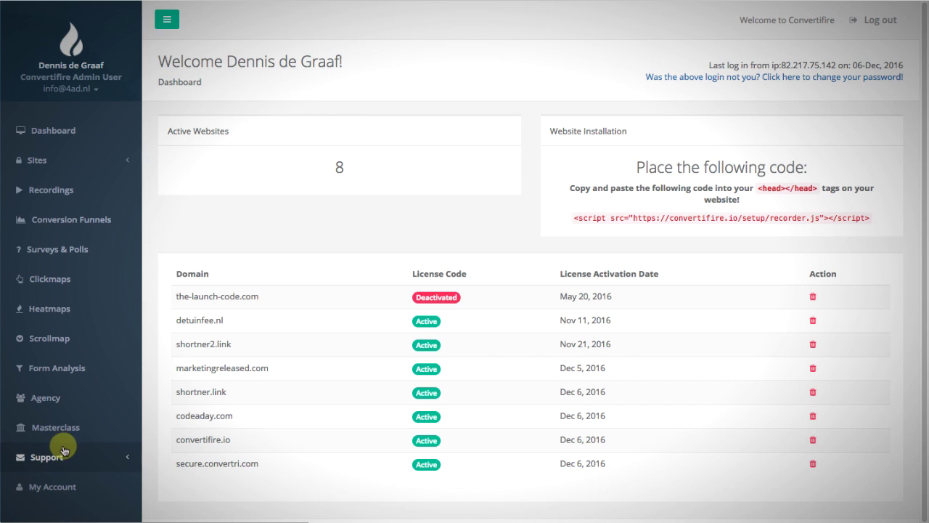
{"action": "left_click", "coordinate": [88, 455]}
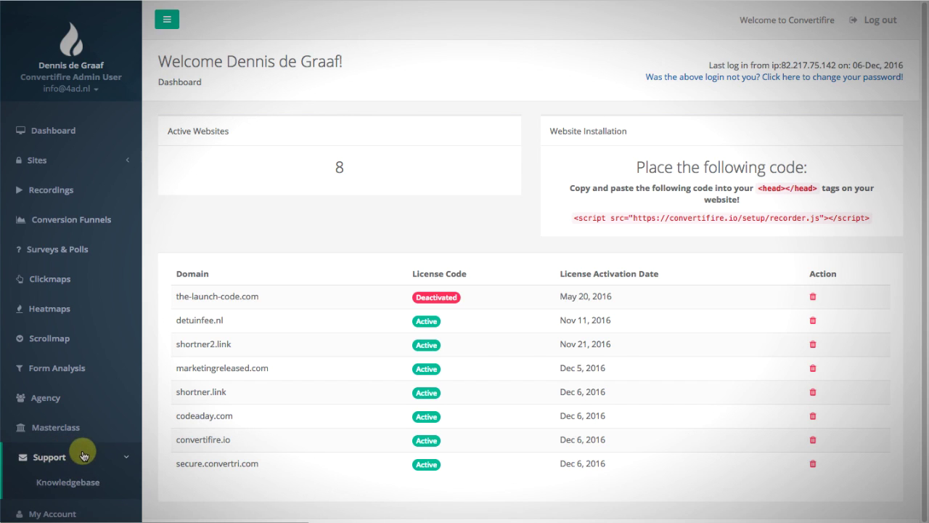
{"action": "left_click", "coordinate": [78, 452]}
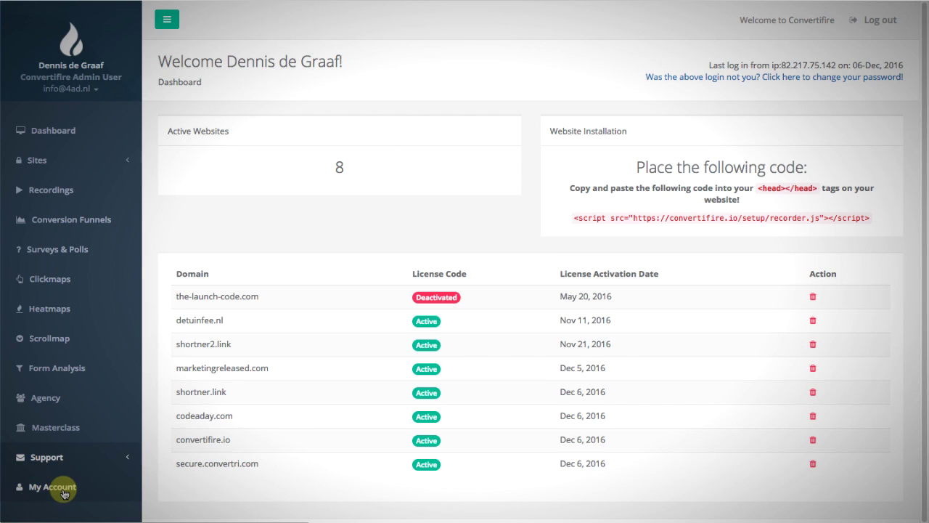
{"action": "left_click", "coordinate": [263, 222]}
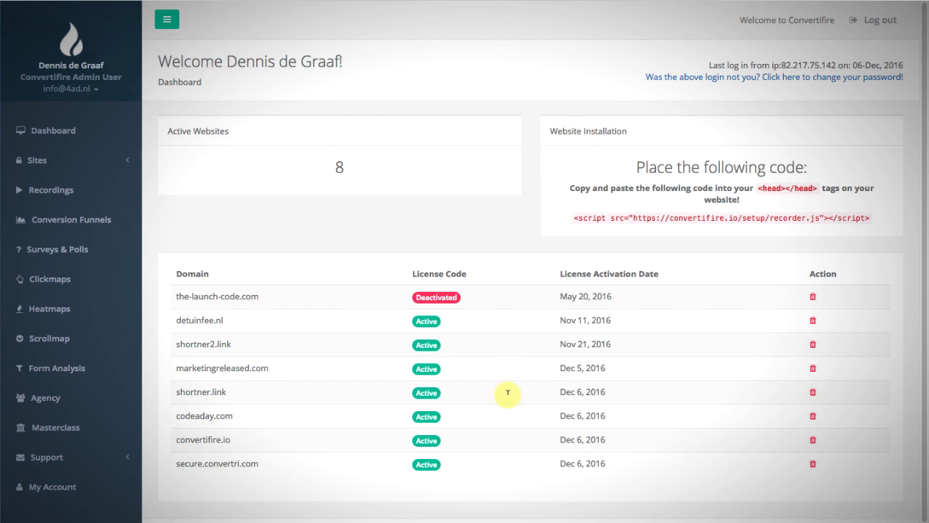
- Activate the new domain test.com from the site overview and generate its license
{"action": "left_click", "coordinate": [61, 160]}
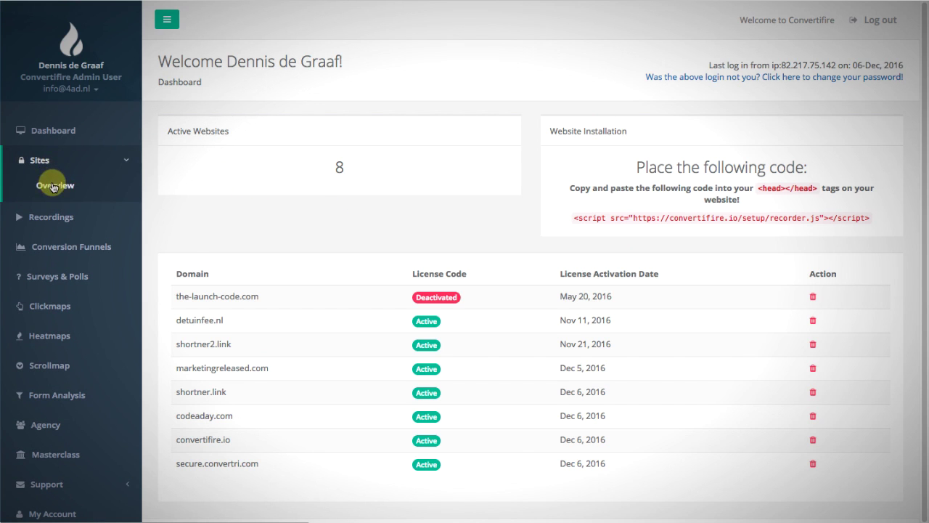
{"action": "left_click", "coordinate": [53, 186]}
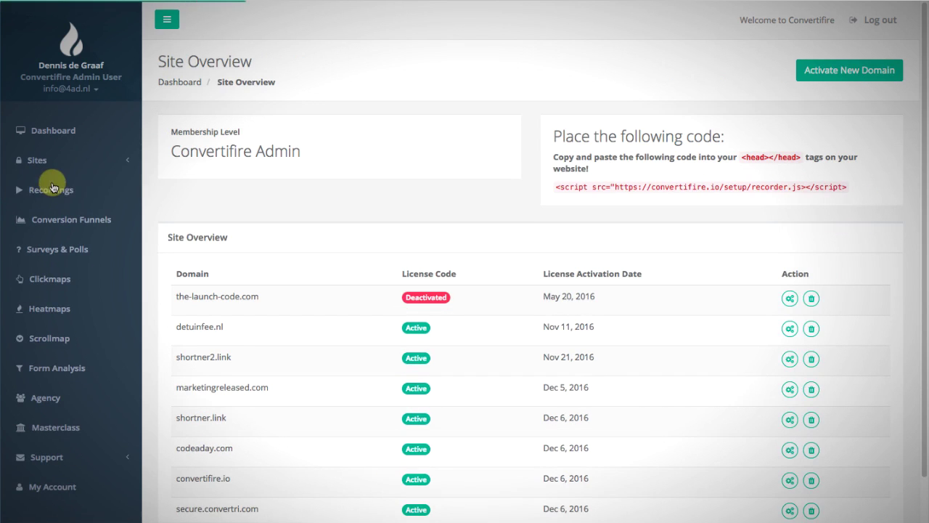
{"action": "left_click", "coordinate": [842, 73]}
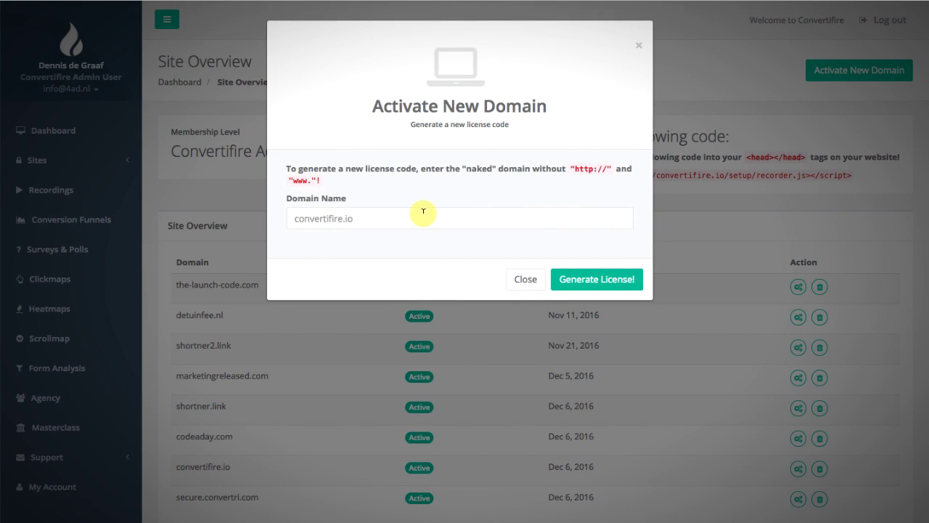
{"action": "left_click", "coordinate": [424, 212]}
{"action": "type", "text": "test.com"}
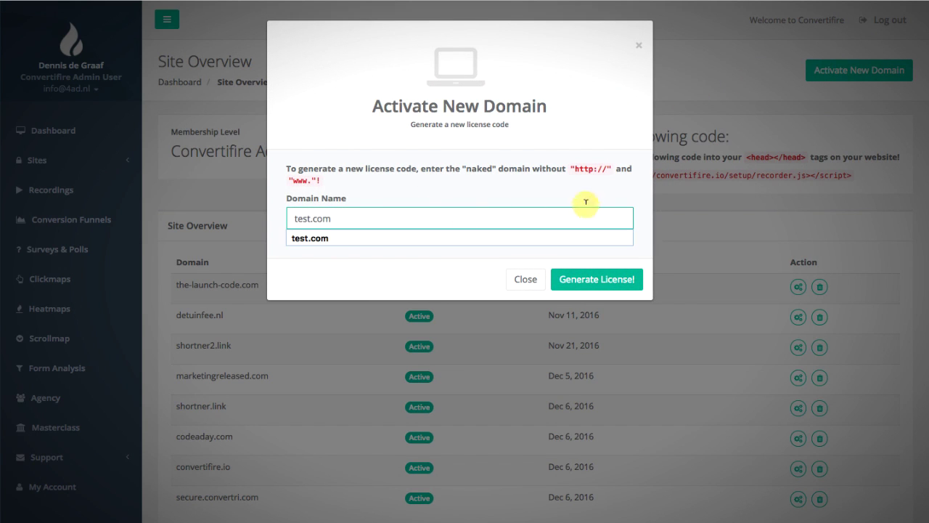
{"action": "left_click", "coordinate": [589, 280]}
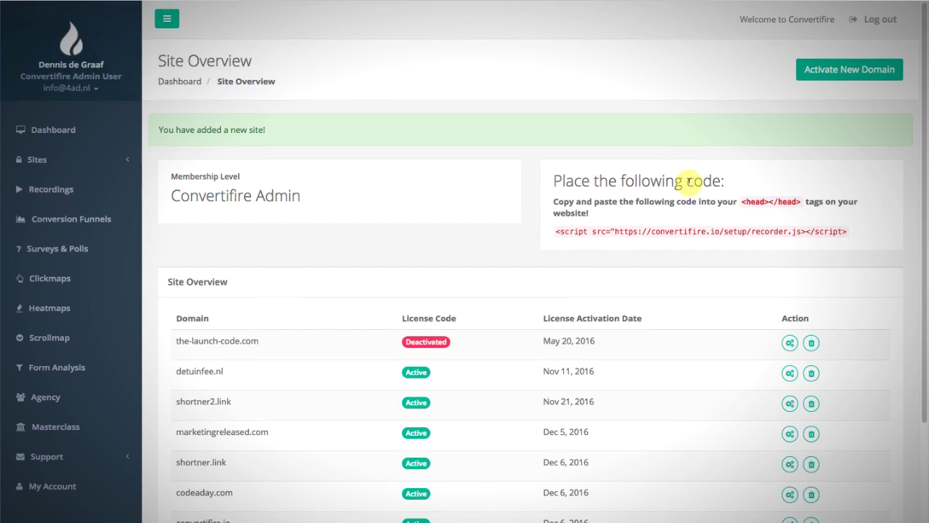
- Look through the site overview for test.com and select the whole recorder.js script snippet
{"action": "scroll", "coordinate": [688, 186], "scroll_direction": "down", "scroll_amount": 3}
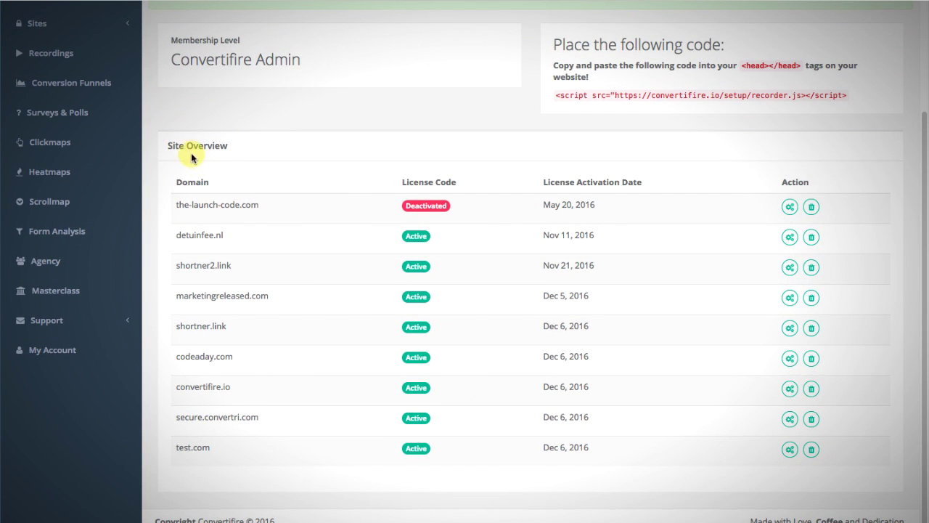
{"action": "scroll", "coordinate": [663, 363], "scroll_direction": "up", "scroll_amount": 2}
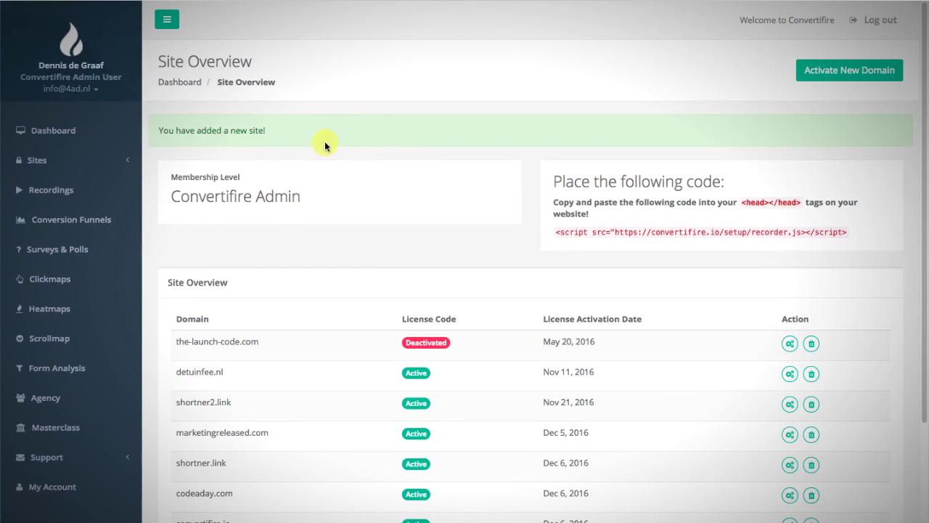
{"action": "scroll", "coordinate": [326, 145], "scroll_direction": "down", "scroll_amount": 2}
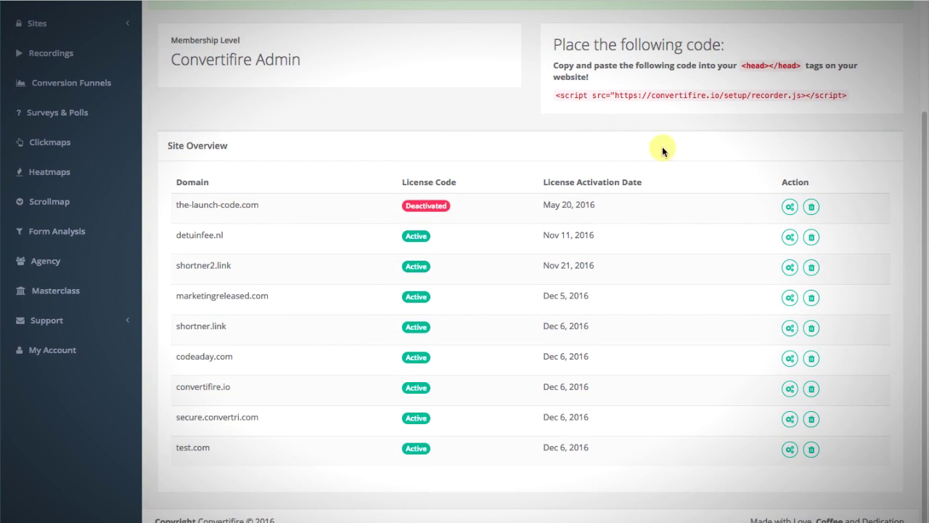
{"action": "scroll", "coordinate": [675, 134], "scroll_direction": "up", "scroll_amount": 2}
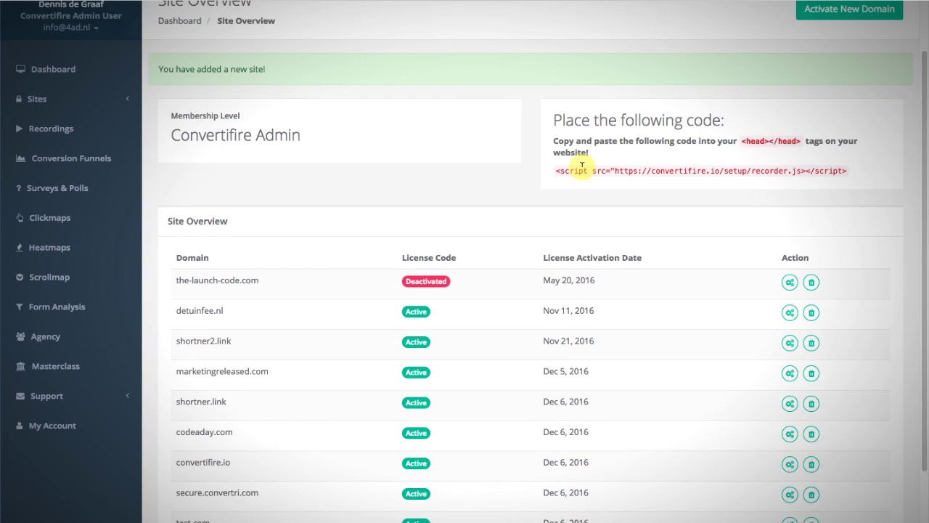
{"action": "triple_click", "coordinate": [581, 166]}
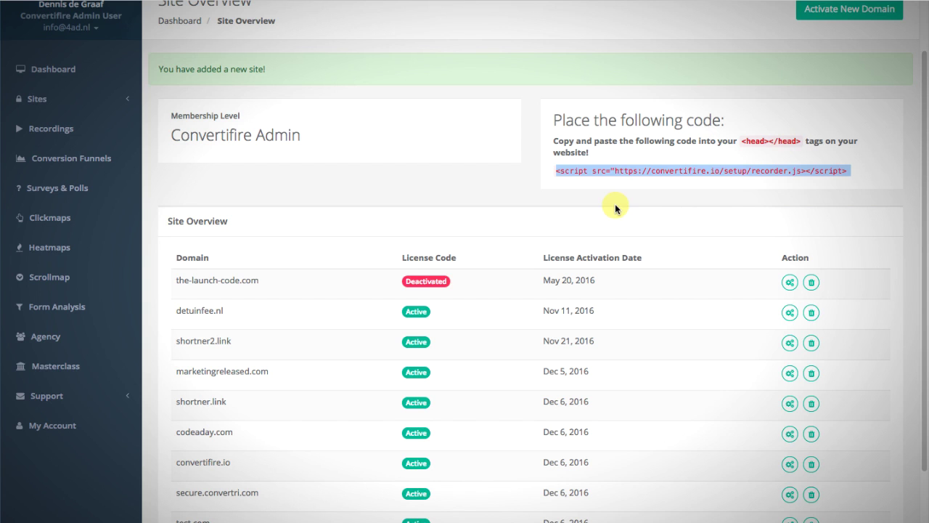
- Delete the license attached to test.com from the site overview
{"action": "scroll", "coordinate": [537, 191], "scroll_direction": "down", "scroll_amount": 2}
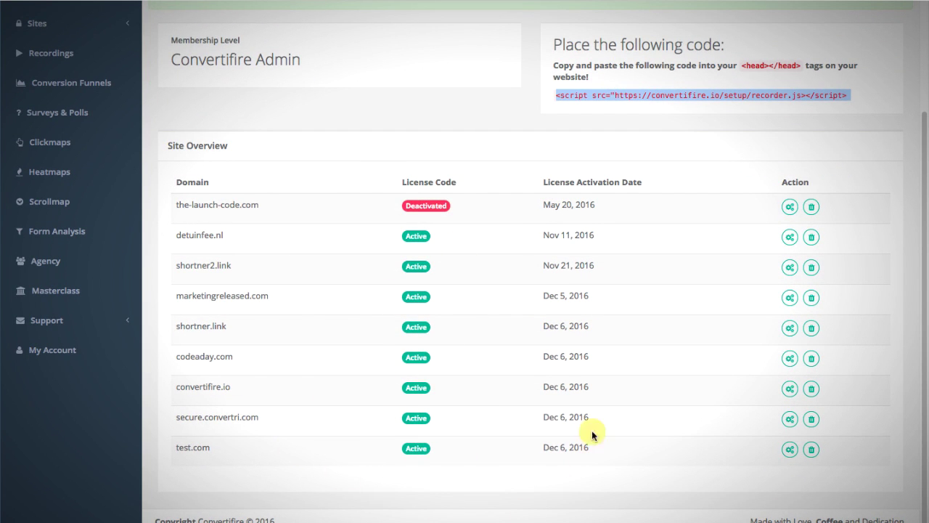
{"action": "scroll", "coordinate": [549, 440], "scroll_direction": "up", "scroll_amount": 3}
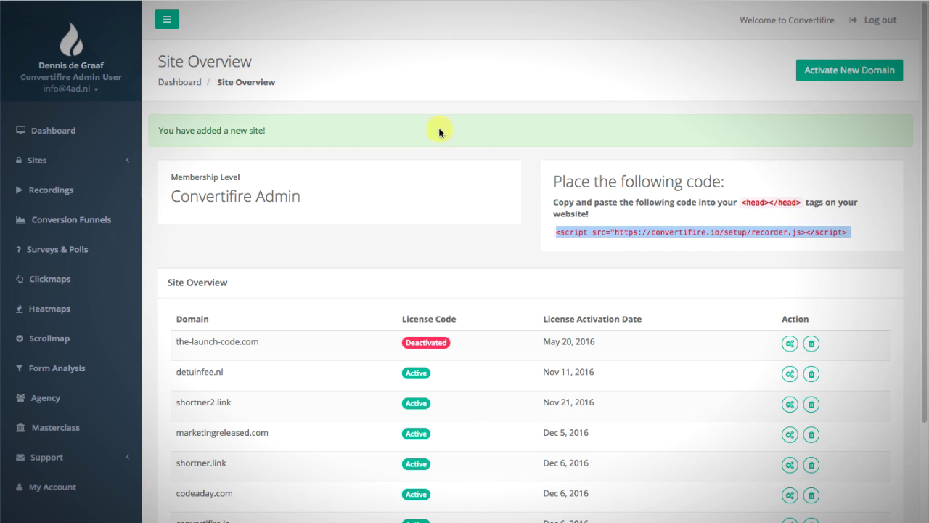
{"action": "scroll", "coordinate": [286, 113], "scroll_direction": "down", "scroll_amount": 4}
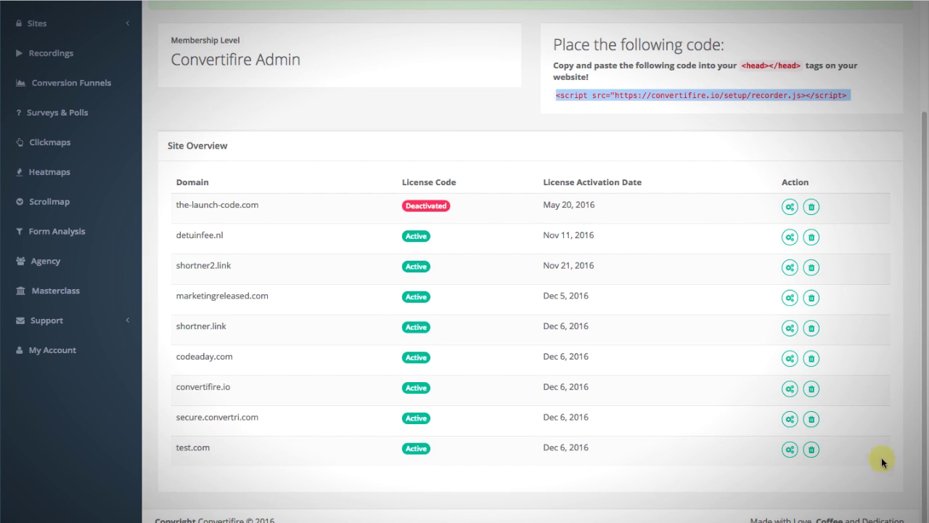
{"action": "left_click", "coordinate": [810, 449]}
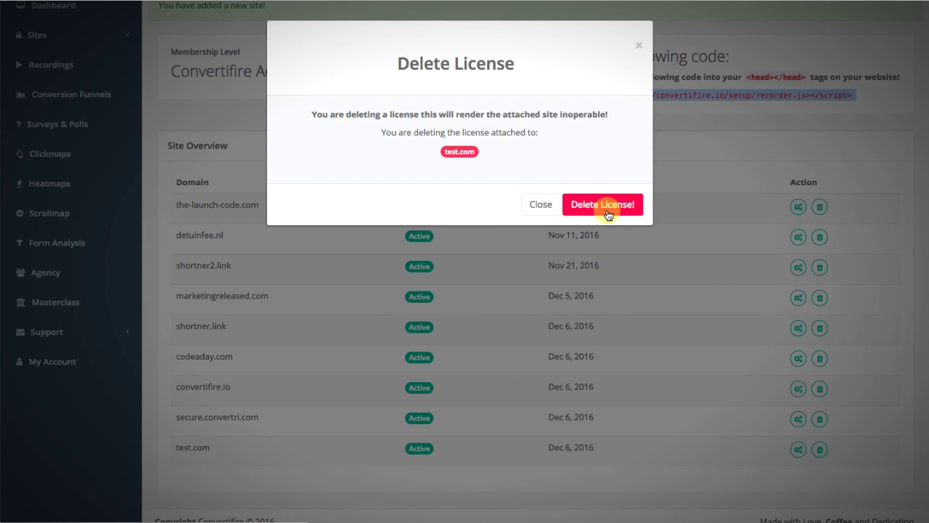
{"action": "left_click", "coordinate": [603, 205]}
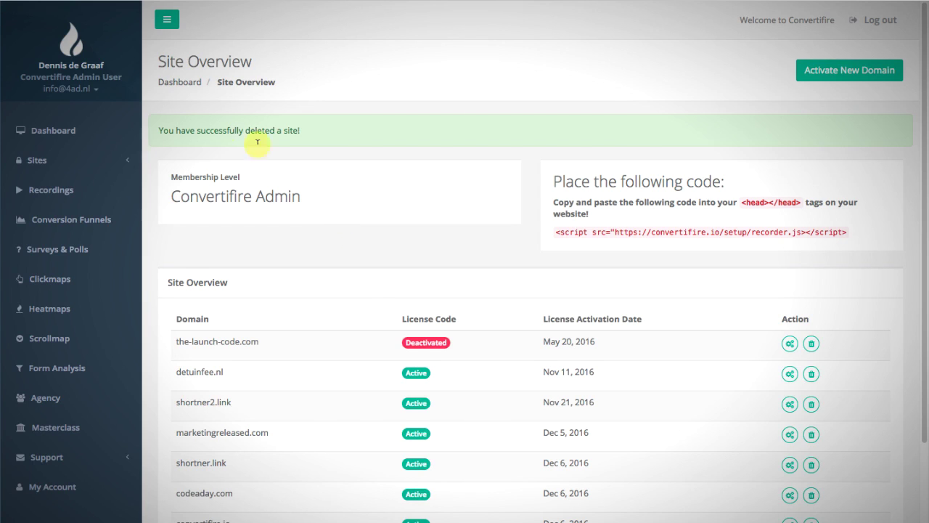
- View the recordings overview, return to the site overview and open the campaign settings of detuinfee.nl
{"action": "left_click", "coordinate": [59, 192]}
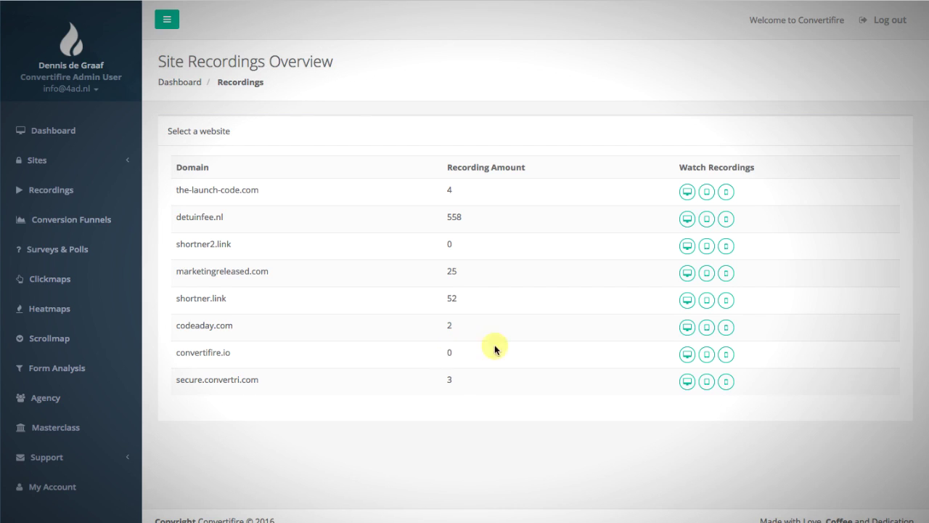
{"action": "left_click", "coordinate": [63, 157]}
{"action": "left_click", "coordinate": [68, 187]}
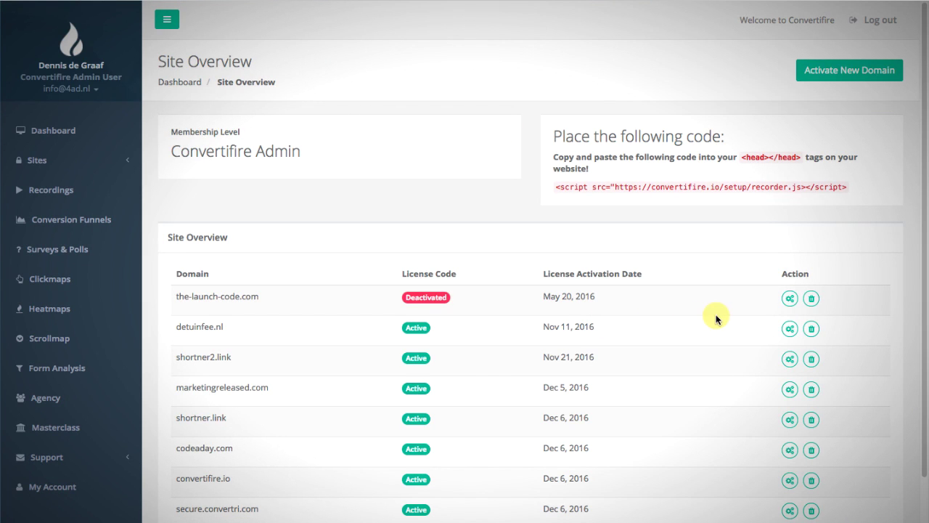
{"action": "scroll", "coordinate": [748, 307], "scroll_direction": "down", "scroll_amount": 2}
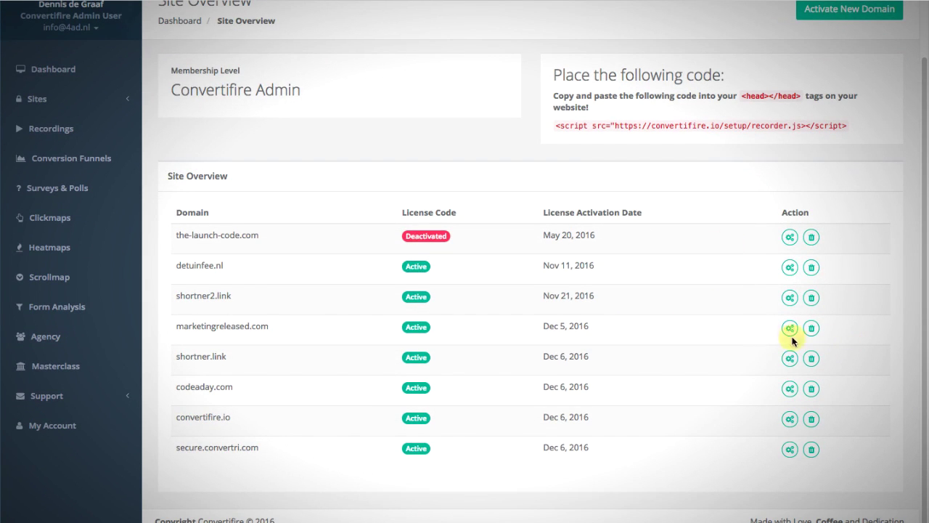
{"action": "left_click", "coordinate": [790, 269]}
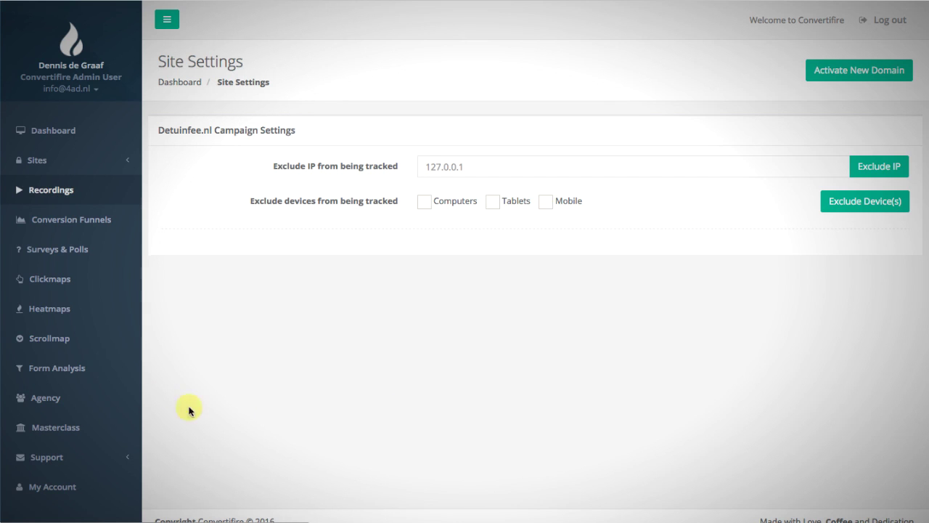
- Open the desktop recordings of detuinfee.nl and look through the list of recorded sessions
{"action": "left_click", "coordinate": [52, 192]}
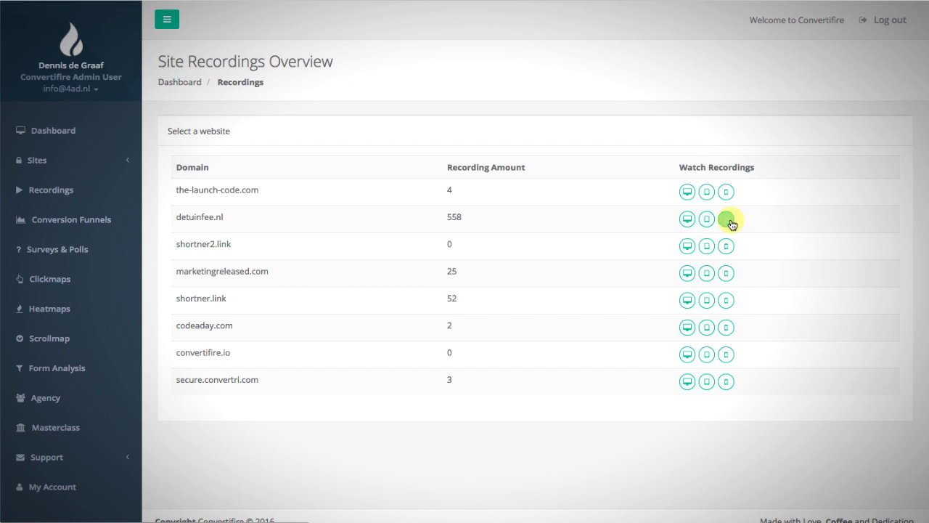
{"action": "left_click", "coordinate": [687, 220]}
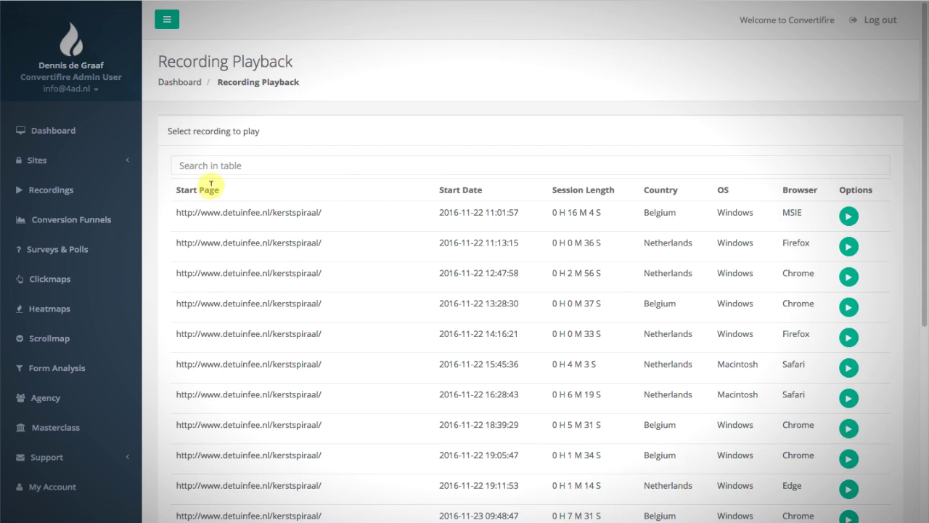
{"action": "scroll", "coordinate": [348, 120], "scroll_direction": "down", "scroll_amount": 5}
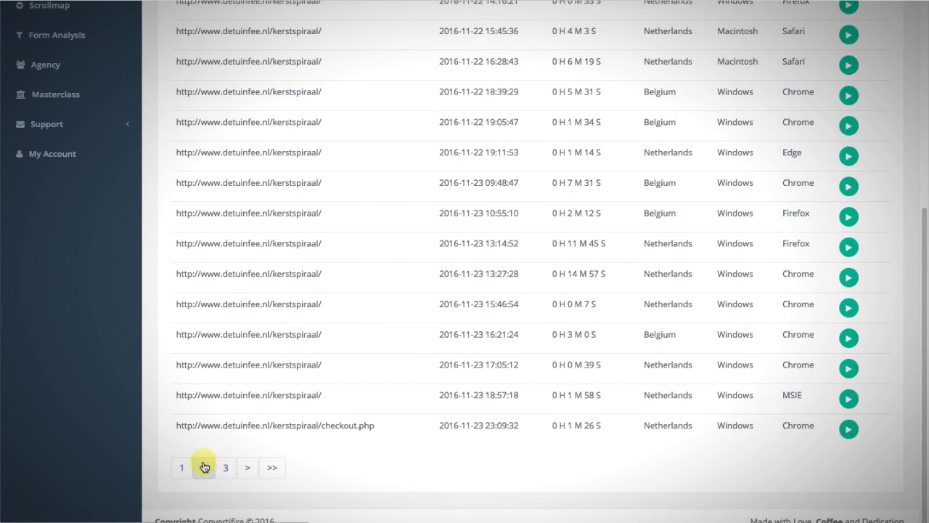
{"action": "scroll", "coordinate": [518, 352], "scroll_direction": "up", "scroll_amount": 5}
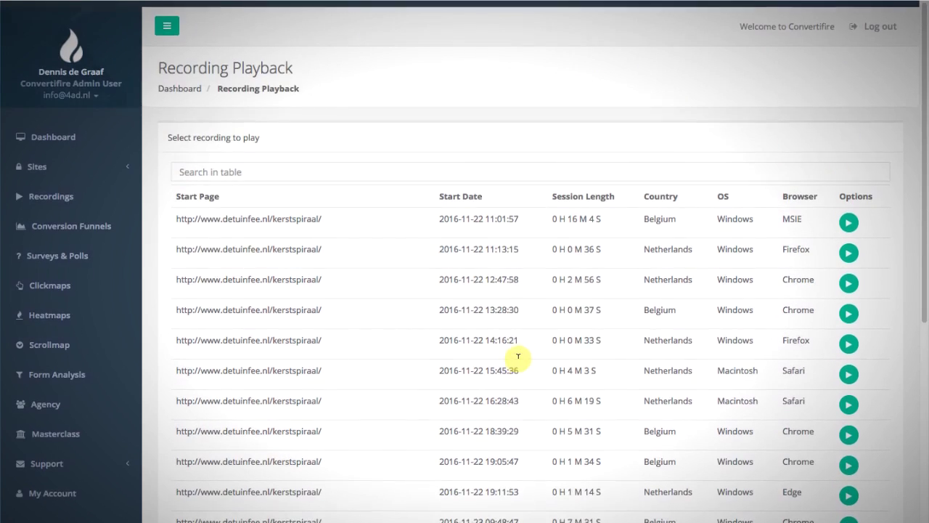
- Filter the table of recordings by the search term Belgium
{"action": "left_click", "coordinate": [215, 159]}
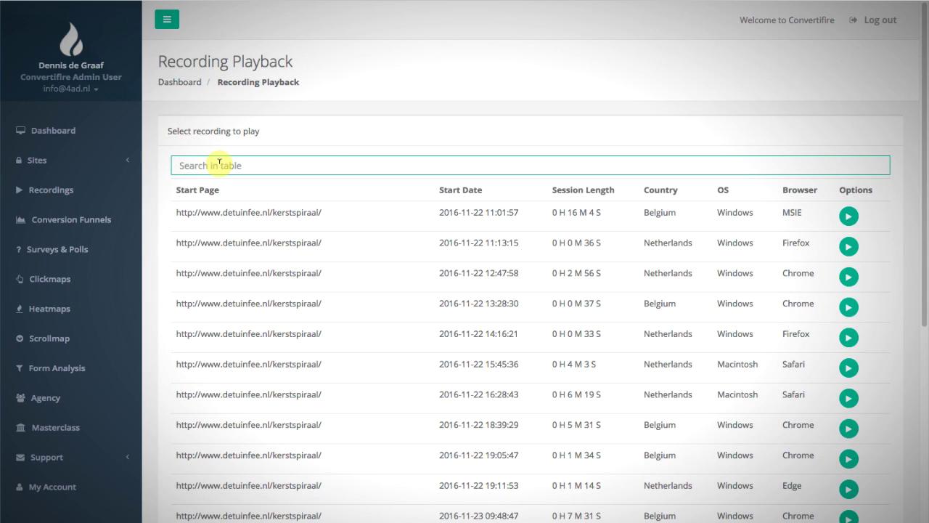
{"action": "type", "text": "B"}
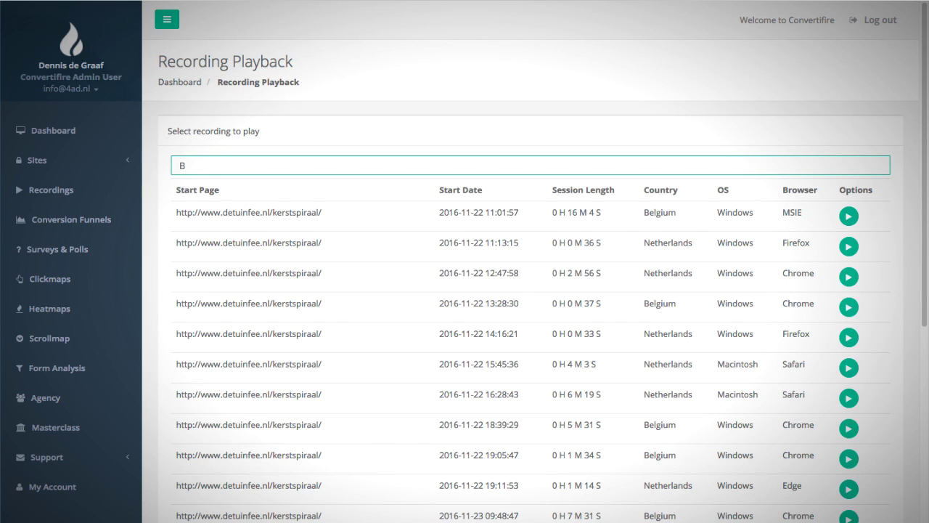
{"action": "type", "text": "elgium"}
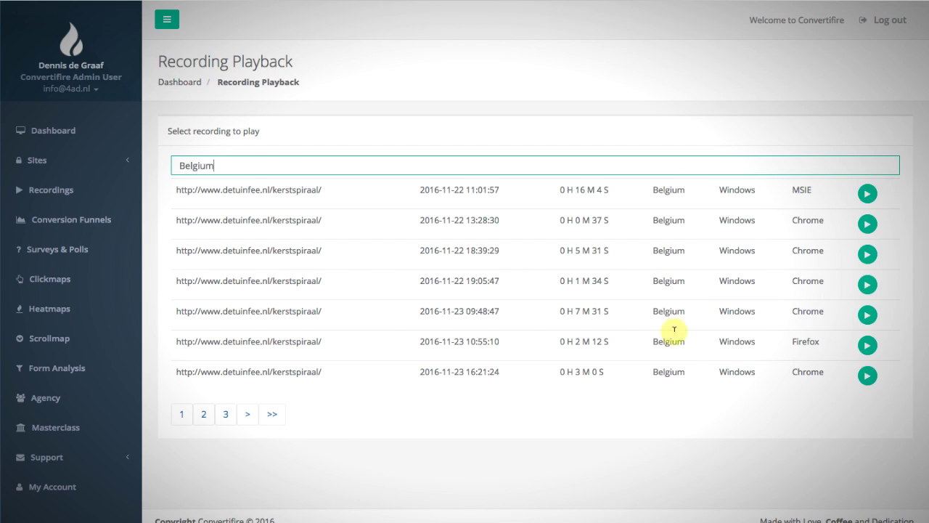
- Replace the search term with Windows and look through the filtered recordings
{"action": "double_click", "coordinate": [379, 165]}
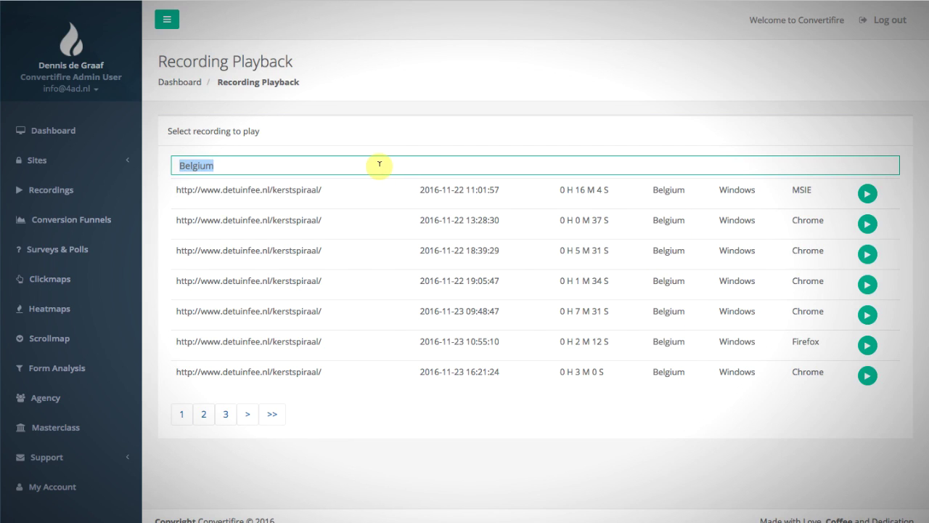
{"action": "key", "text": "BackSpace"}
{"action": "type", "text": "Wi"}
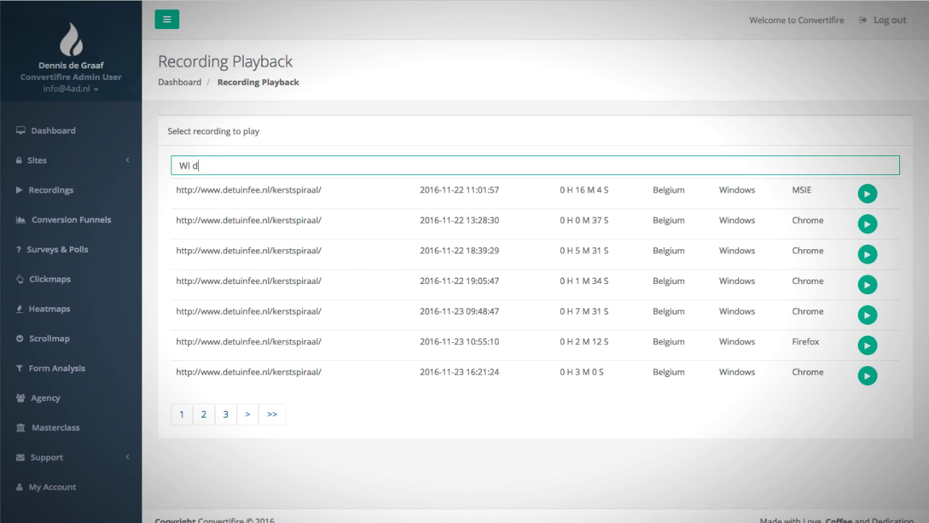
{"action": "type", "text": "ndows"}
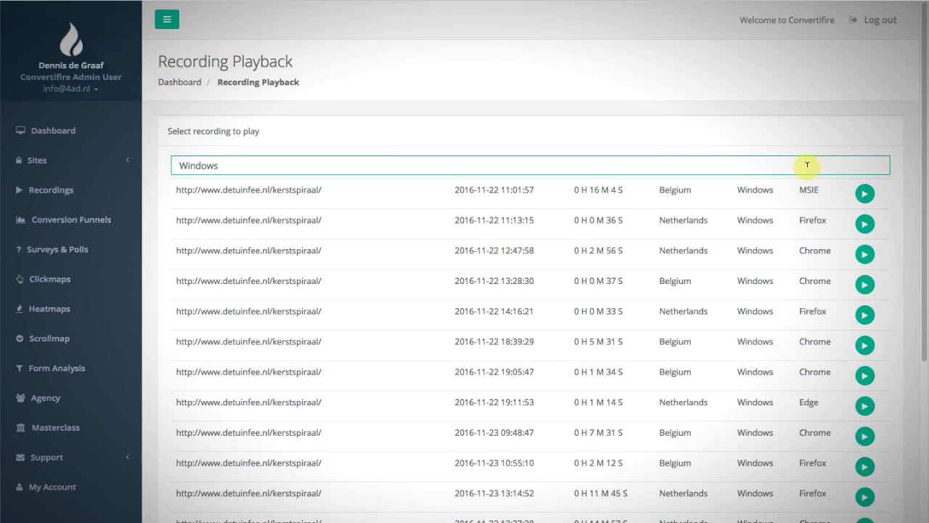
{"action": "scroll", "coordinate": [794, 159], "scroll_direction": "down", "scroll_amount": 1}
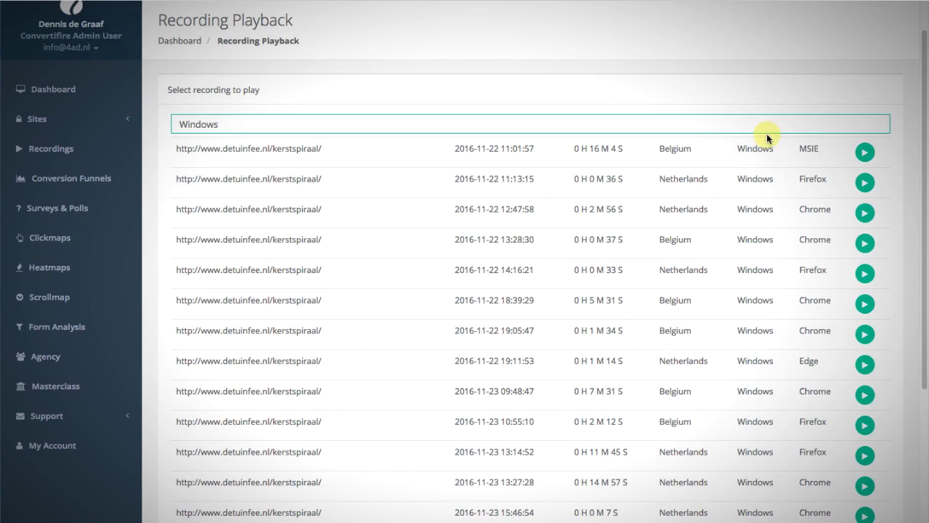
{"action": "scroll", "coordinate": [767, 132], "scroll_direction": "down", "scroll_amount": 5}
{"action": "scroll", "coordinate": [766, 127], "scroll_direction": "up", "scroll_amount": 6}
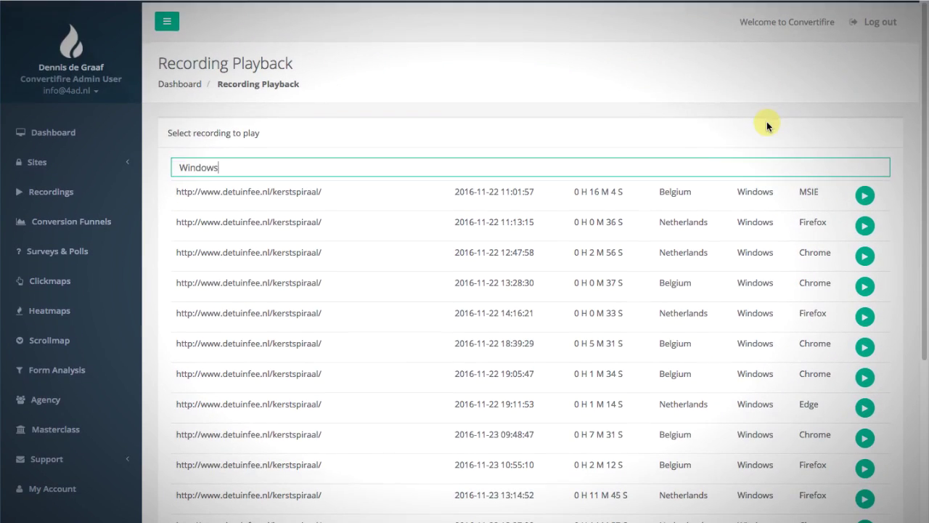
{"action": "scroll", "coordinate": [764, 126], "scroll_direction": "down", "scroll_amount": 1}
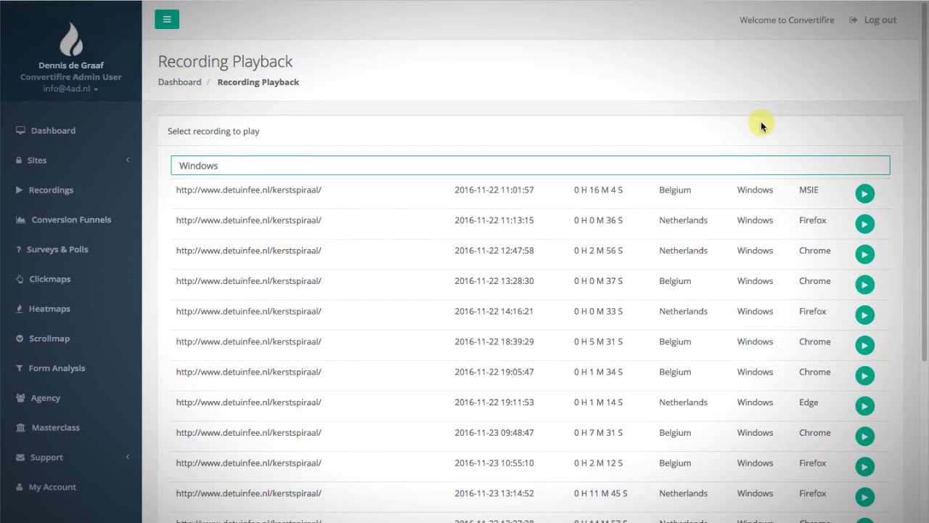
{"action": "double_click", "coordinate": [242, 164]}
{"action": "key", "text": "BackSpace"}
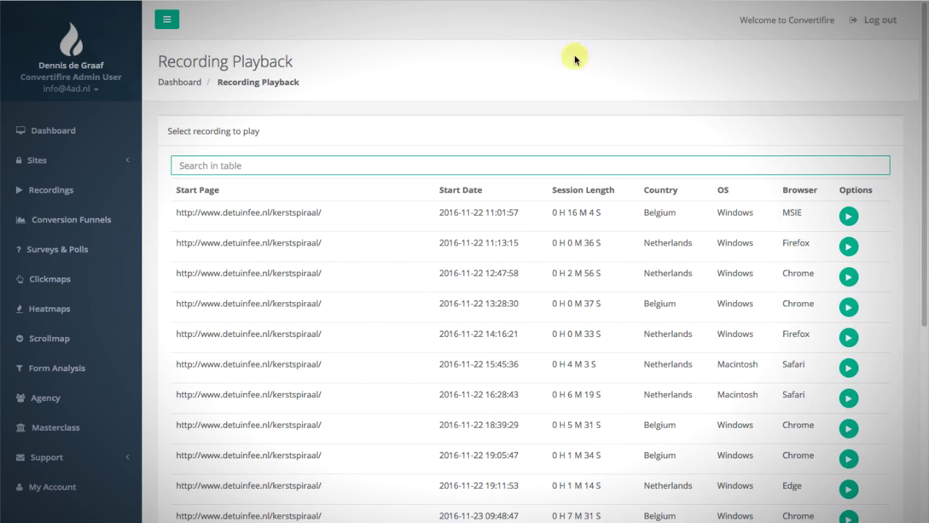
{"action": "scroll", "coordinate": [637, 39], "scroll_direction": "down", "scroll_amount": 1}
{"action": "scroll", "coordinate": [636, 39], "scroll_direction": "down", "scroll_amount": 3}
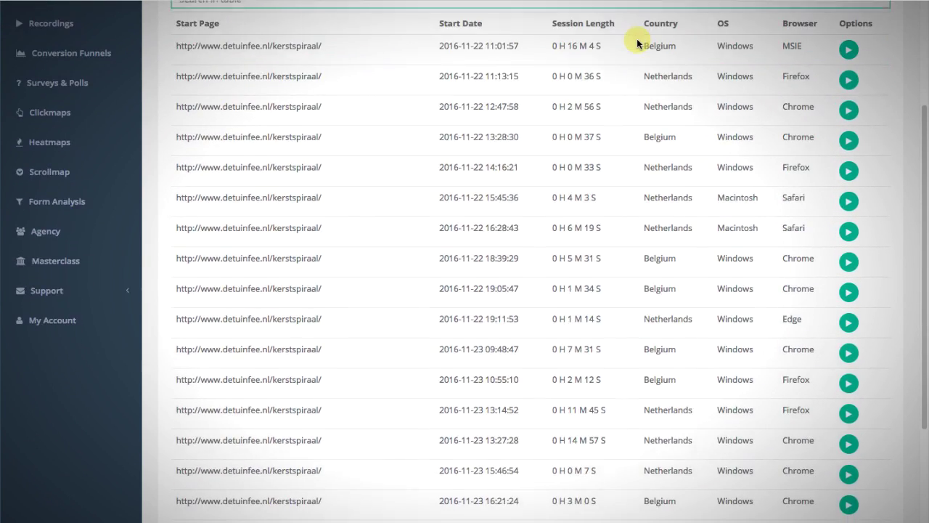
{"action": "scroll", "coordinate": [672, 39], "scroll_direction": "down", "scroll_amount": 2}
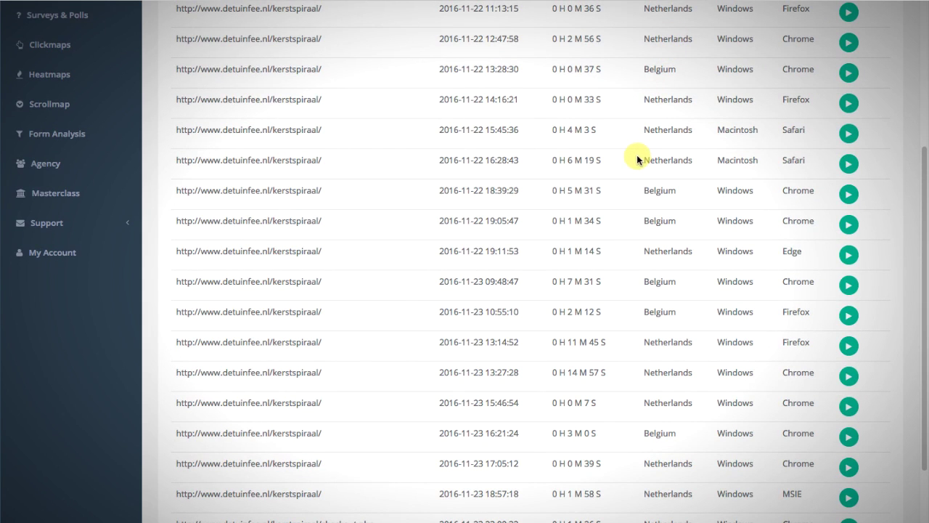
{"action": "left_click", "coordinate": [848, 165]}
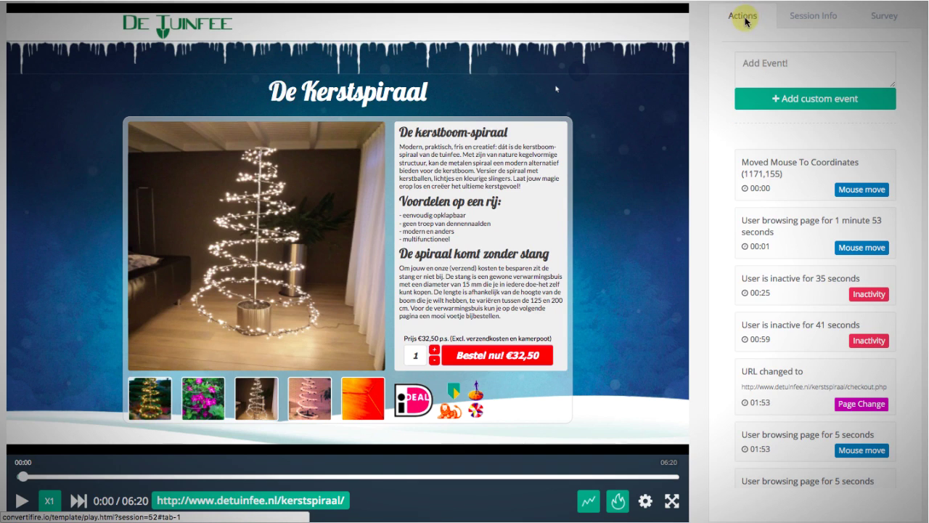
- View the session info and survey details of the opened recording
{"action": "left_click", "coordinate": [813, 16]}
{"action": "left_click", "coordinate": [875, 24]}
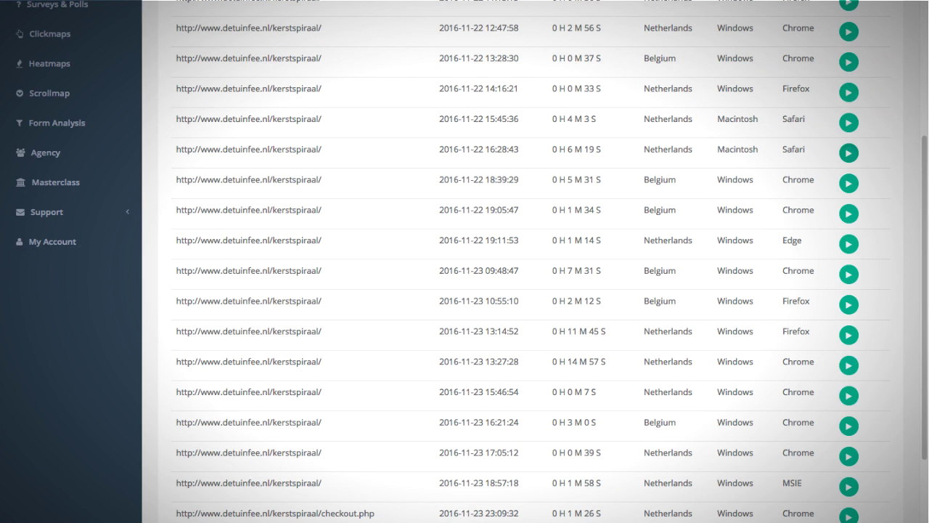
{"action": "scroll", "coordinate": [66, 77], "scroll_direction": "up", "scroll_amount": 2}
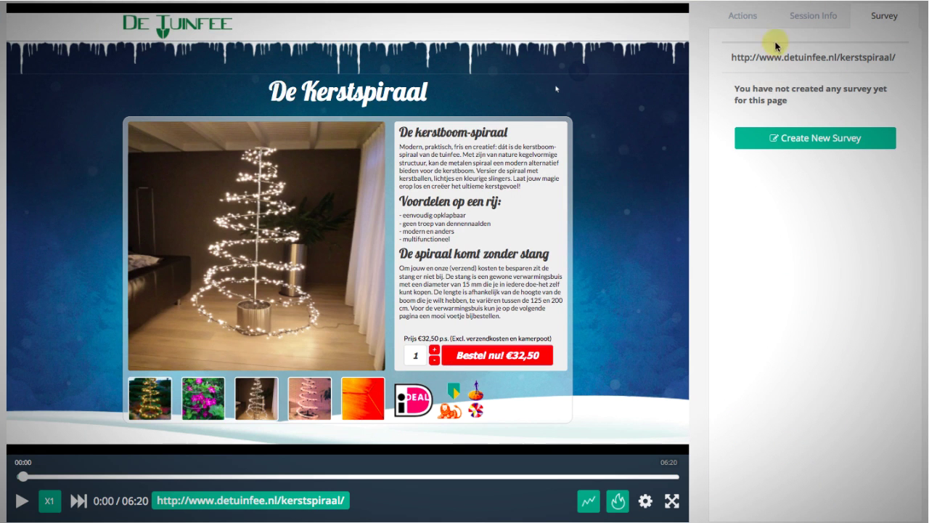
{"action": "left_click", "coordinate": [808, 24]}
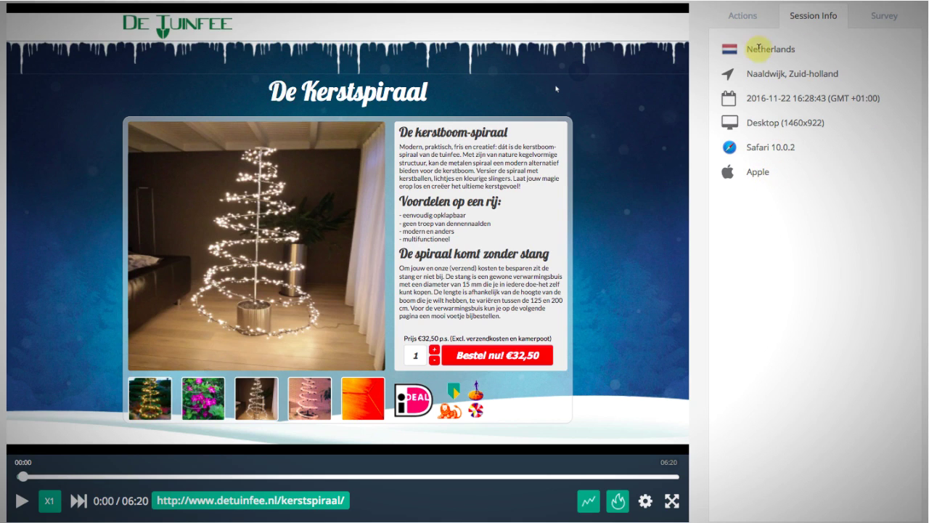
- Look through the full list of logged visitor actions of this recording and return to its beginning
{"action": "left_click", "coordinate": [752, 23]}
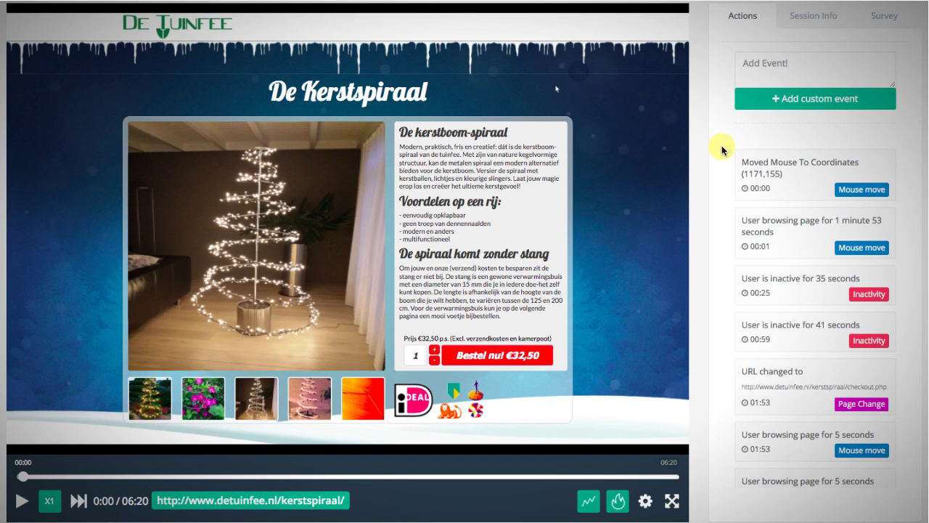
{"action": "scroll", "coordinate": [828, 167], "scroll_direction": "down", "scroll_amount": 5}
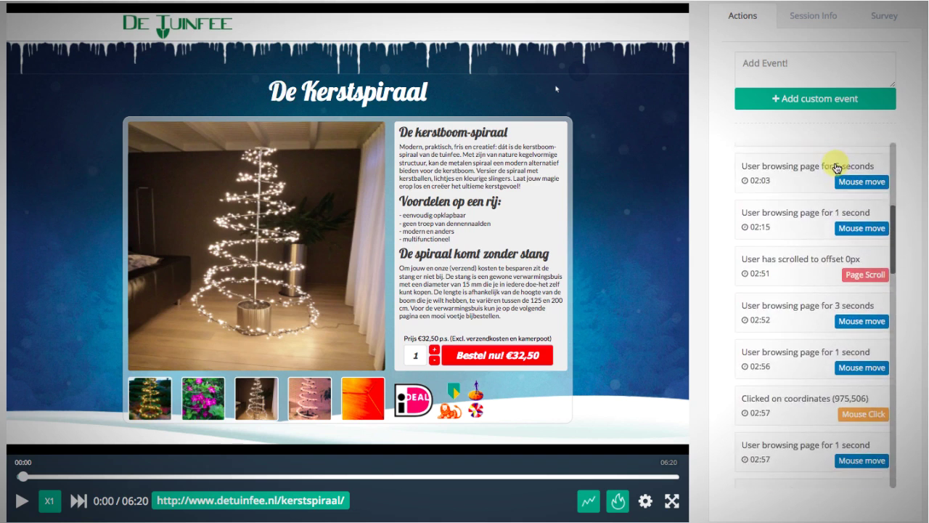
{"action": "scroll", "coordinate": [836, 167], "scroll_direction": "down", "scroll_amount": 10}
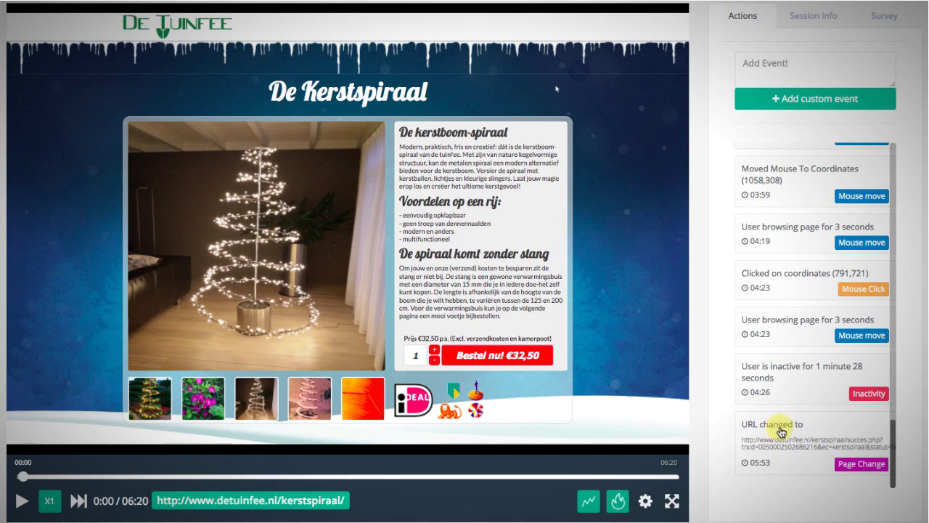
{"action": "scroll", "coordinate": [784, 433], "scroll_direction": "up", "scroll_amount": 10}
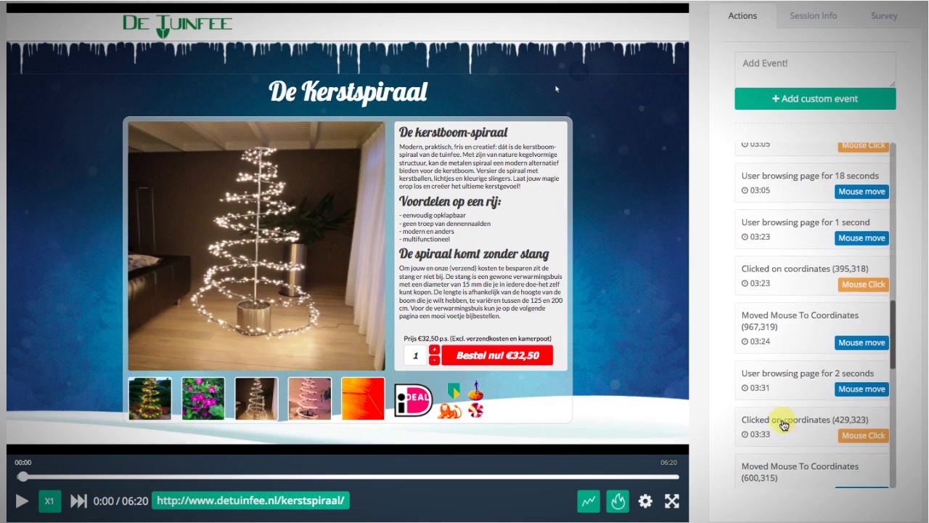
{"action": "scroll", "coordinate": [789, 436], "scroll_direction": "up", "scroll_amount": 15}
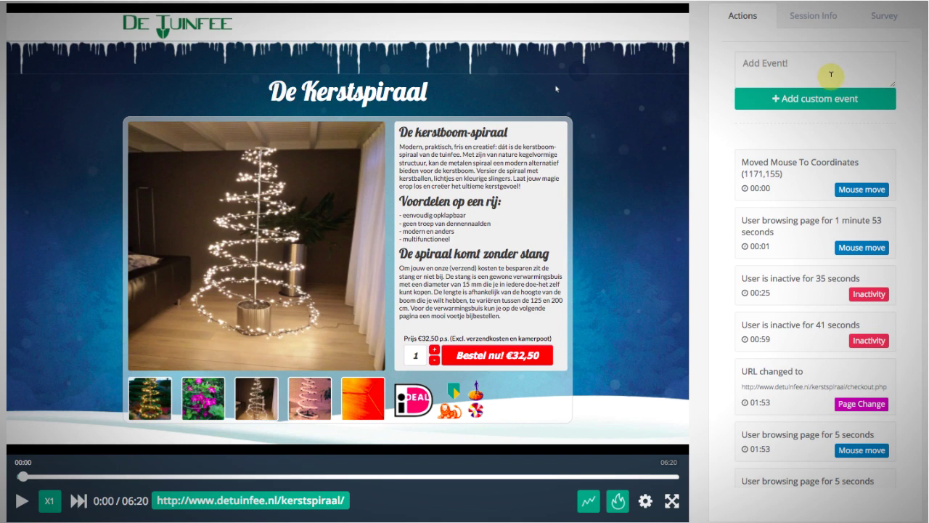
{"action": "scroll", "coordinate": [788, 356], "scroll_direction": "down", "scroll_amount": 1}
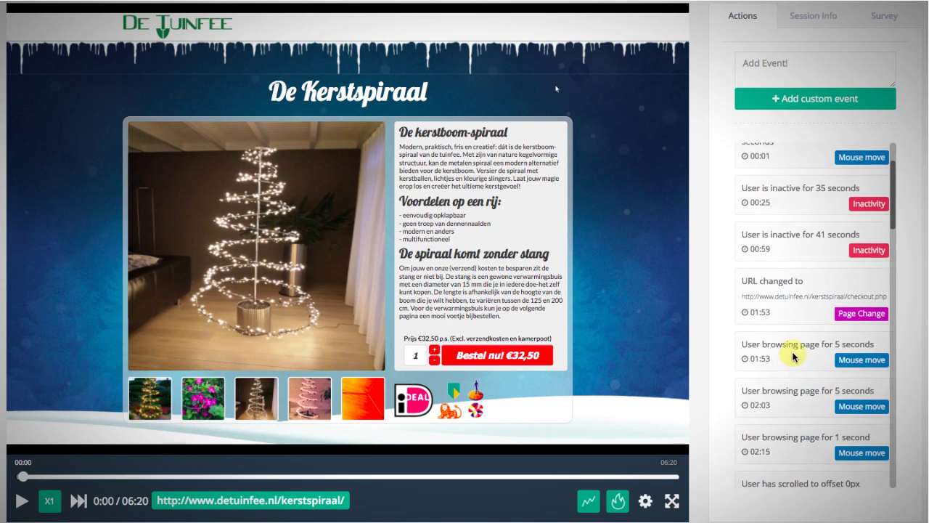
{"action": "scroll", "coordinate": [793, 355], "scroll_direction": "up", "scroll_amount": 1}
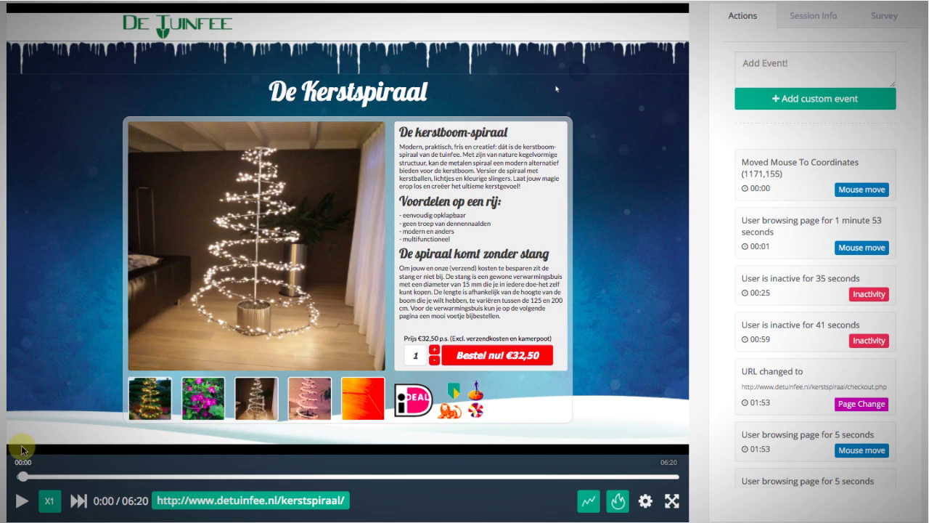
- Play the opening of the recording at X4 speed up to 00:11 and toggle the mouse trail and heatmap overlays off and on
{"action": "left_click", "coordinate": [16, 503]}
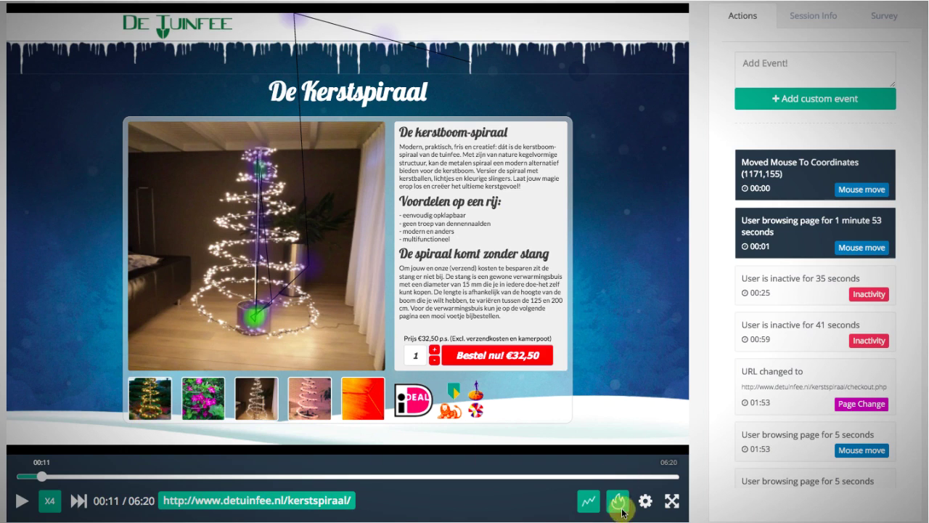
{"action": "left_click", "coordinate": [590, 501]}
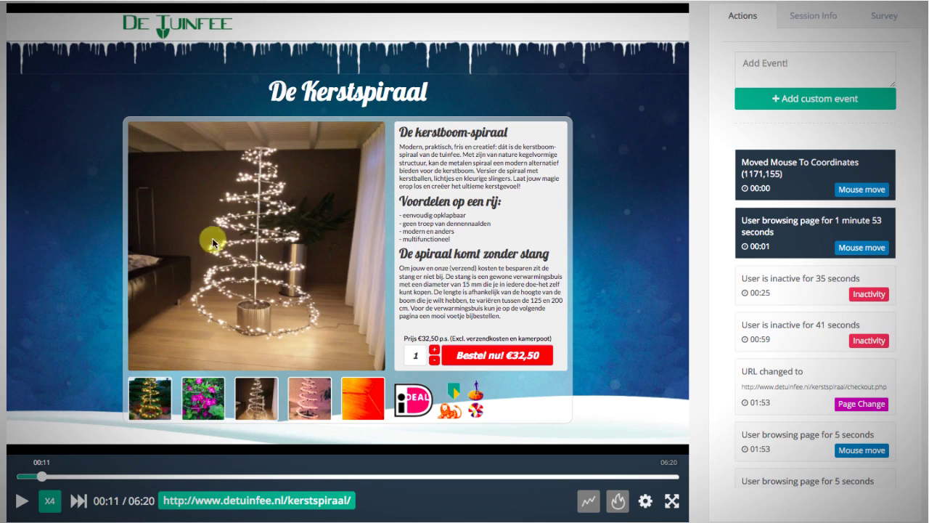
{"action": "left_click", "coordinate": [590, 500]}
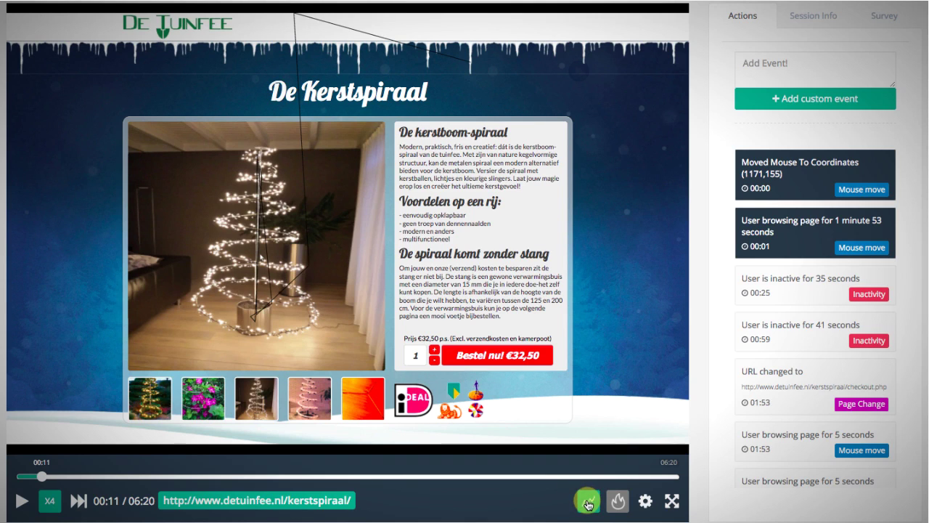
{"action": "left_click", "coordinate": [615, 501]}
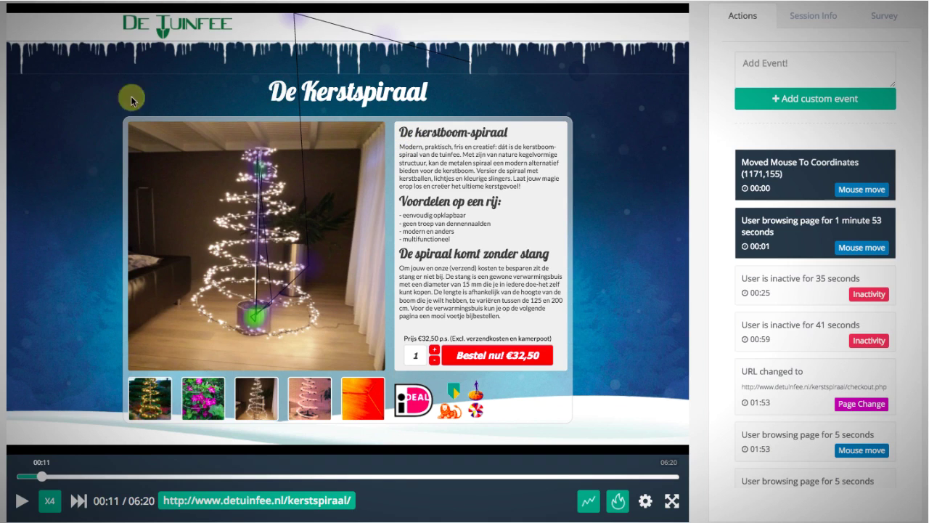
- View the playback settings and the background color choices, and close them without changing anything
{"action": "left_click", "coordinate": [649, 507]}
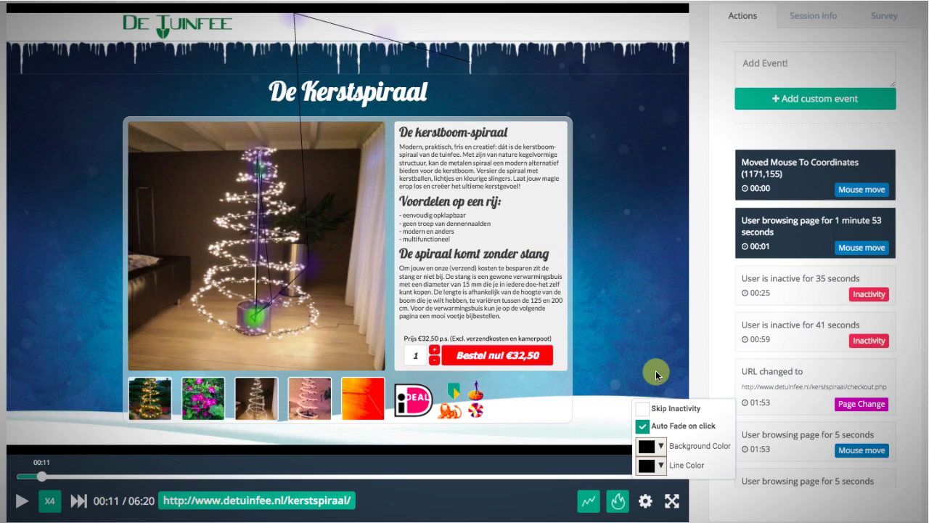
{"action": "left_click", "coordinate": [662, 450]}
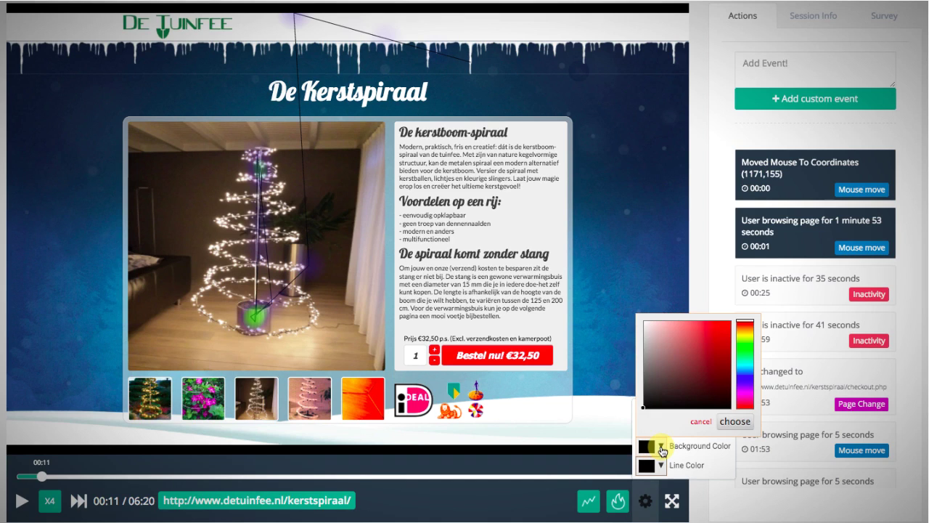
{"action": "left_click", "coordinate": [446, 25]}
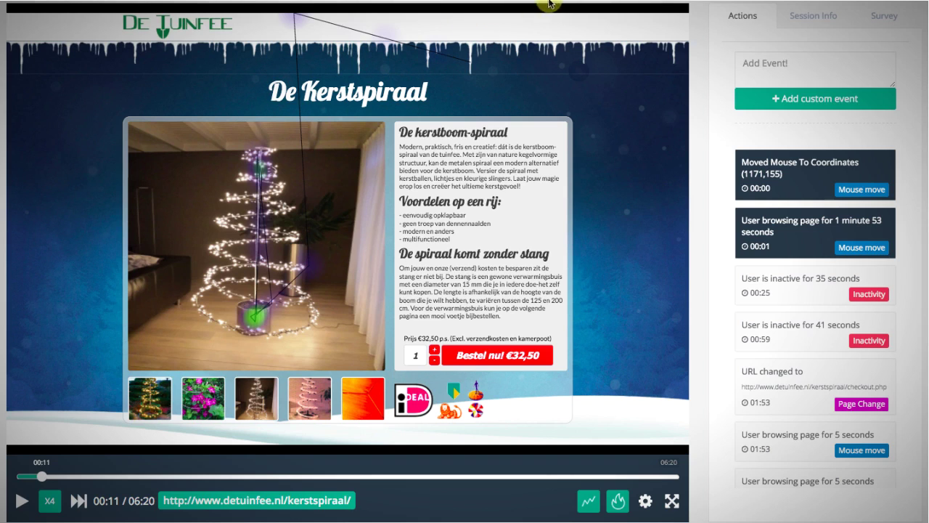
{"action": "left_click", "coordinate": [647, 495]}
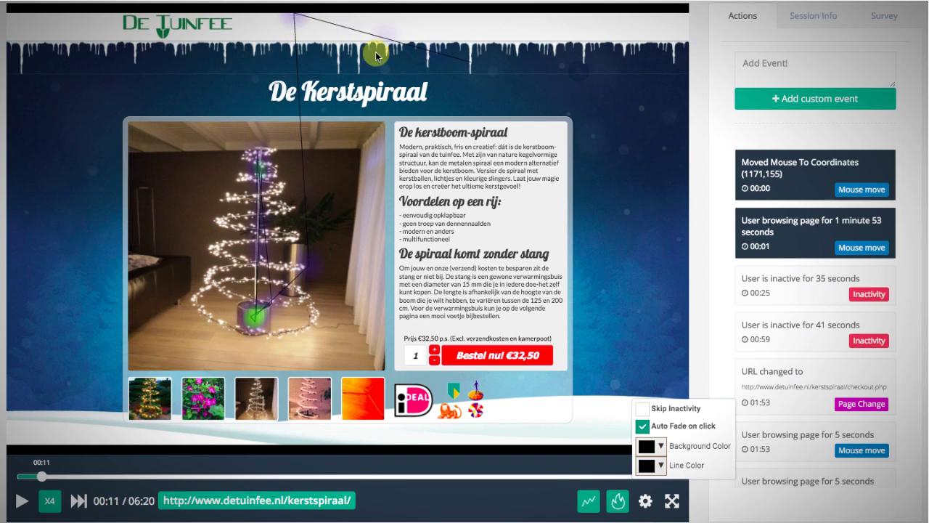
{"action": "left_click", "coordinate": [430, 91]}
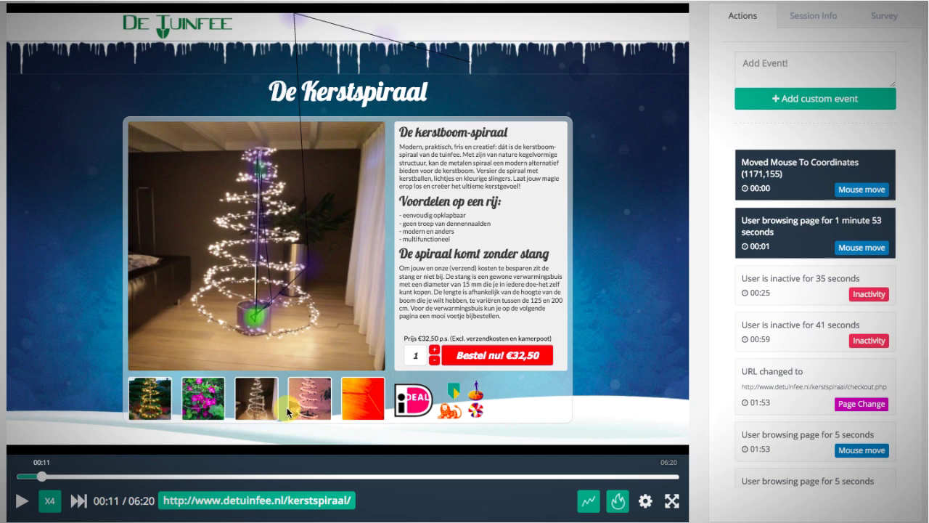
- Continue playback with automatic skipping of the next inactivities and pause at 01:52, just before the checkout page change
{"action": "key", "text": "space"}
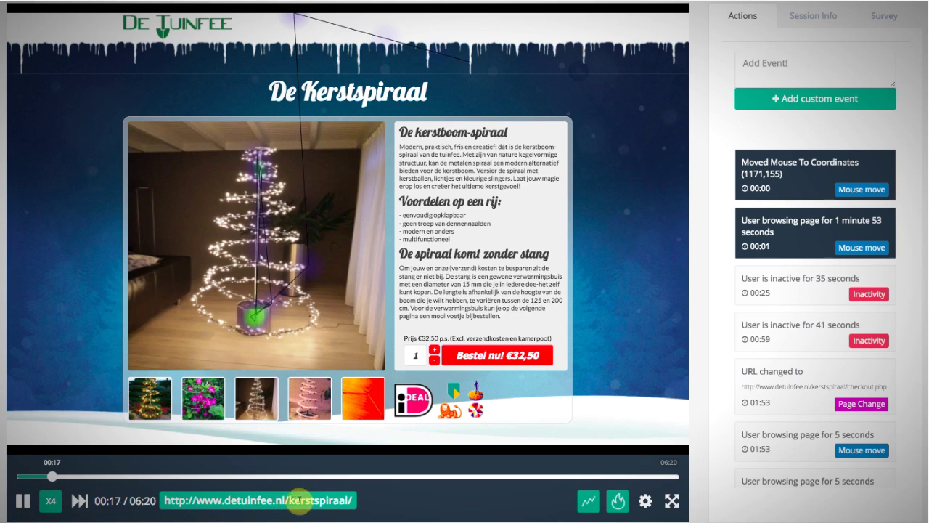
{"action": "left_click", "coordinate": [22, 501]}
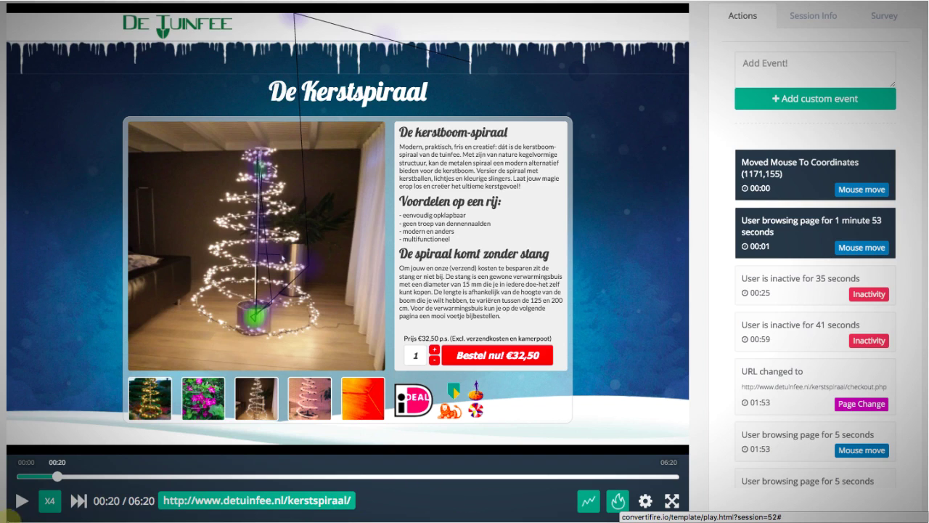
{"action": "left_click", "coordinate": [21, 505]}
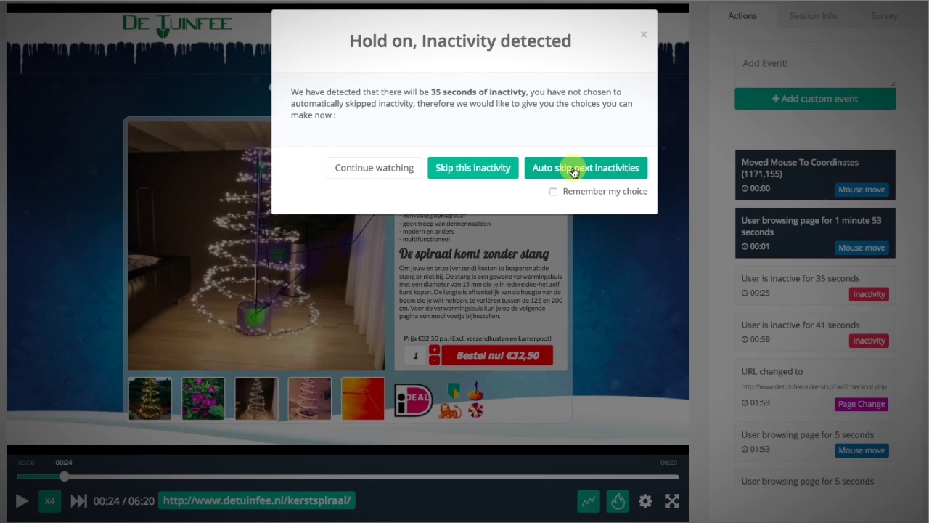
{"action": "left_click", "coordinate": [574, 172]}
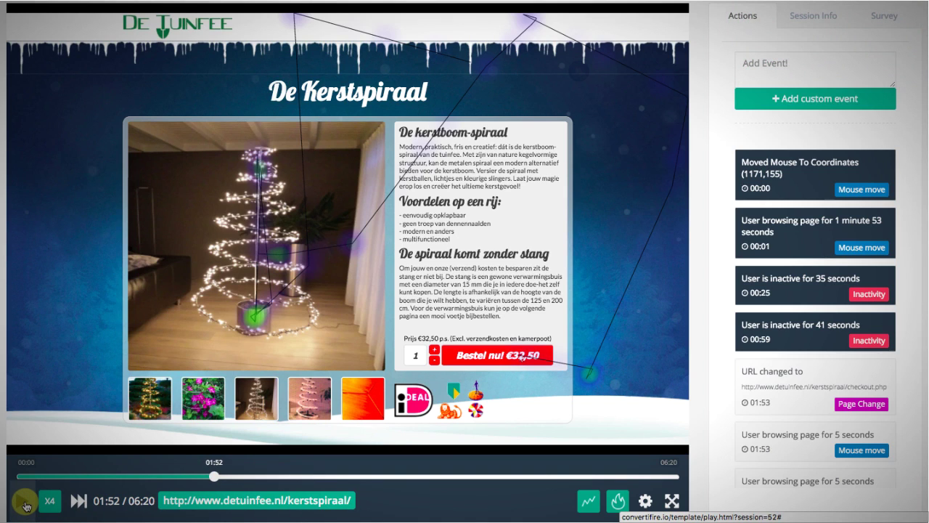
{"action": "left_click", "coordinate": [26, 500]}
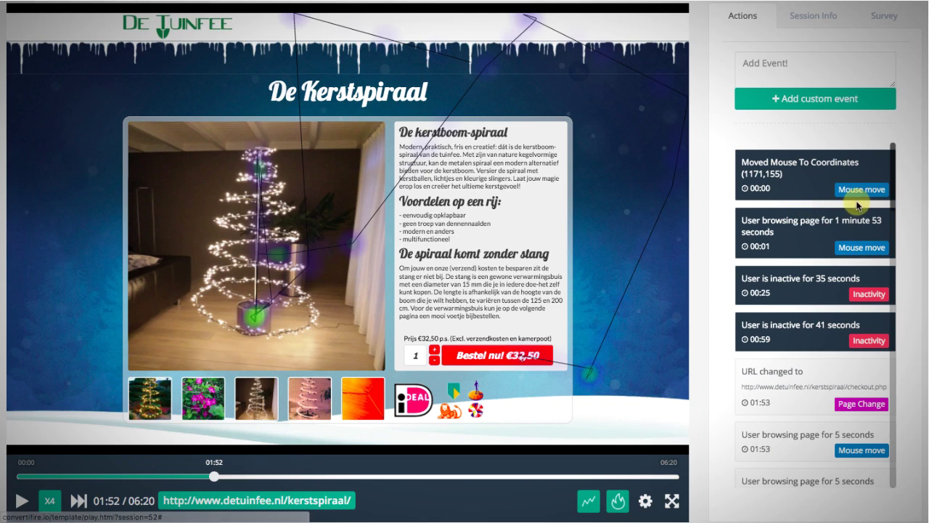
- Jump between logged actions: the checkout page change, the first mouse move at 00:00 and the page browsing event at 01:53
{"action": "left_click", "coordinate": [858, 363]}
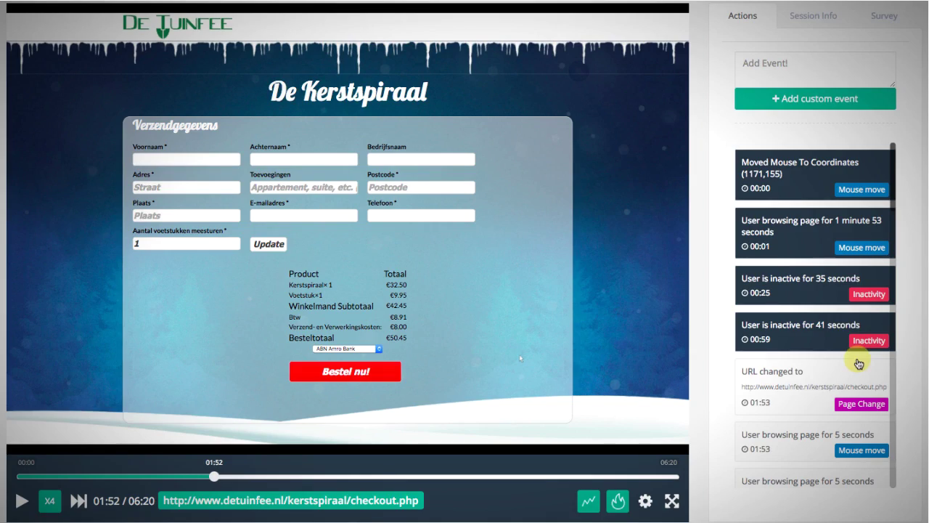
{"action": "left_click", "coordinate": [808, 197]}
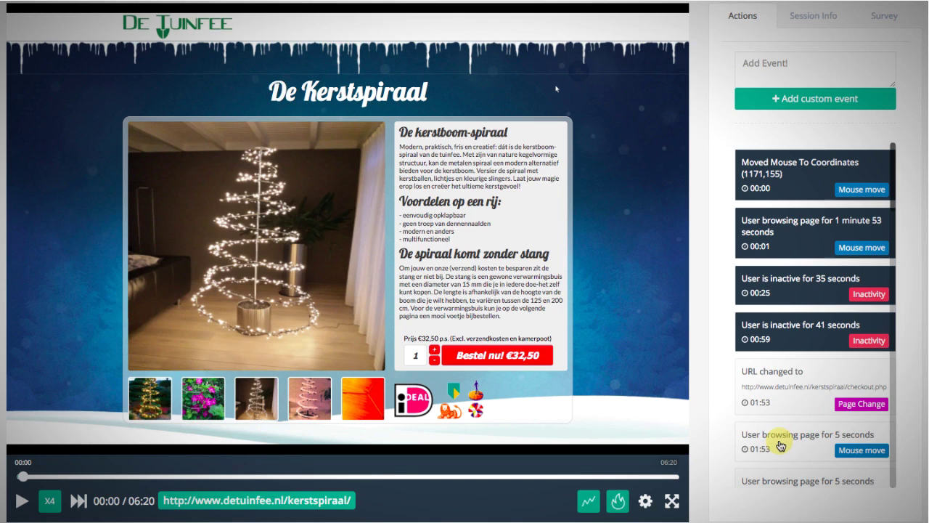
{"action": "left_click", "coordinate": [780, 445]}
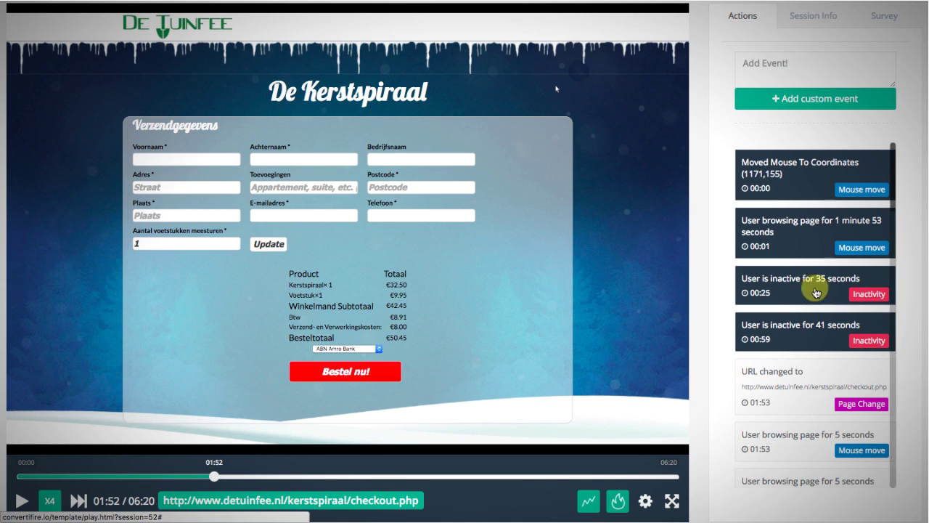
- Play the recording through the page change to checkout and the filling of the shipping form, pausing at 02:15
{"action": "left_click", "coordinate": [22, 500]}
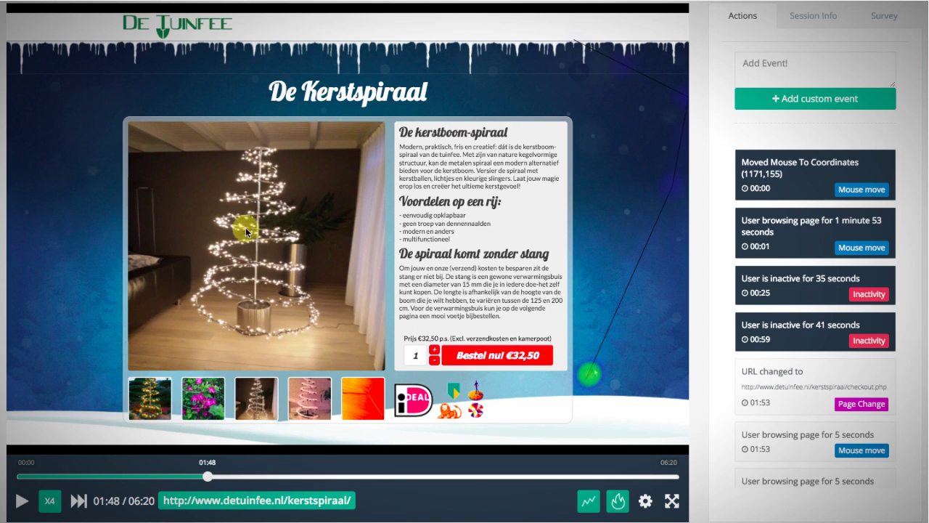
{"action": "left_click", "coordinate": [20, 500]}
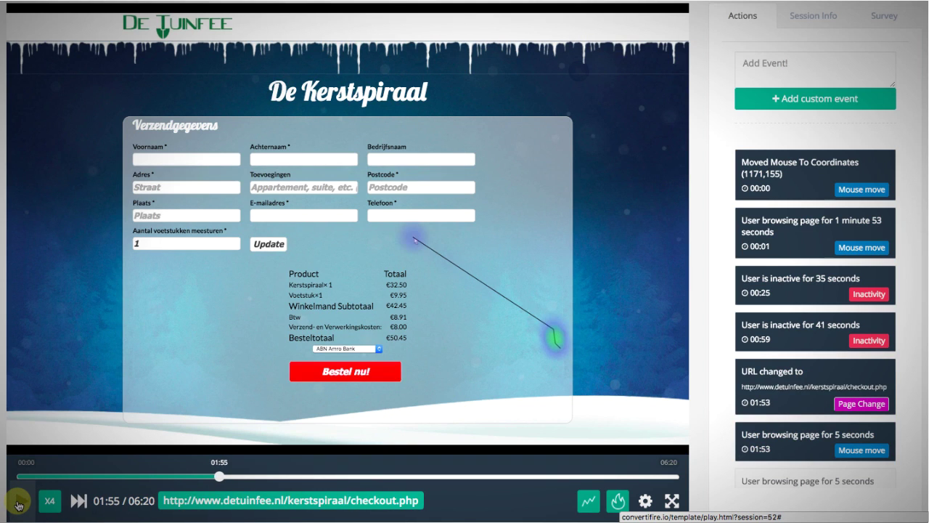
{"action": "left_click", "coordinate": [20, 501]}
{"action": "left_click", "coordinate": [22, 503]}
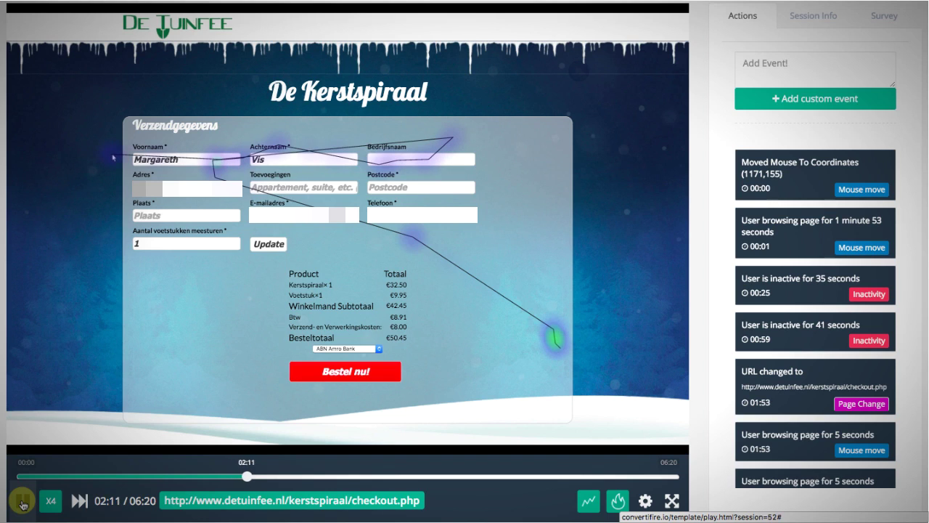
{"action": "left_click", "coordinate": [22, 501]}
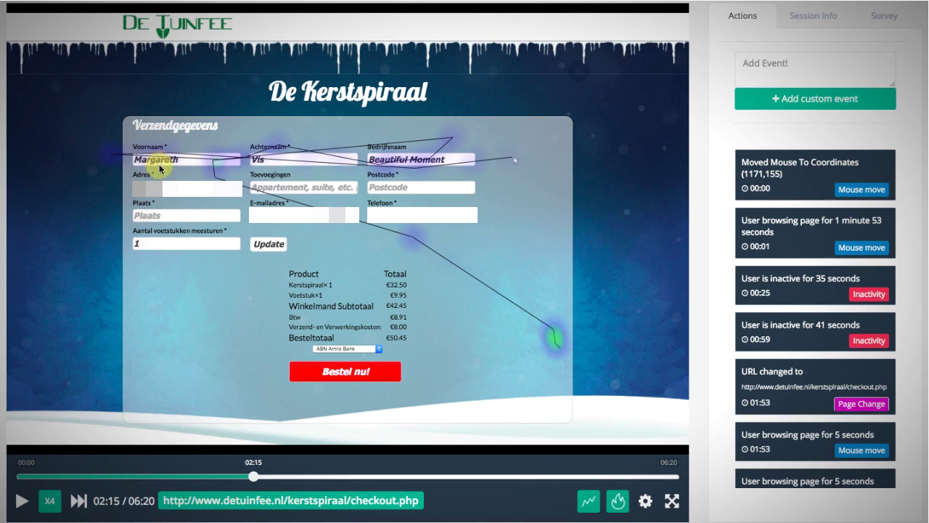
- Play the recording from 02:15 to its end and cancel the automatic playback of the next recording
{"action": "left_click", "coordinate": [15, 501]}
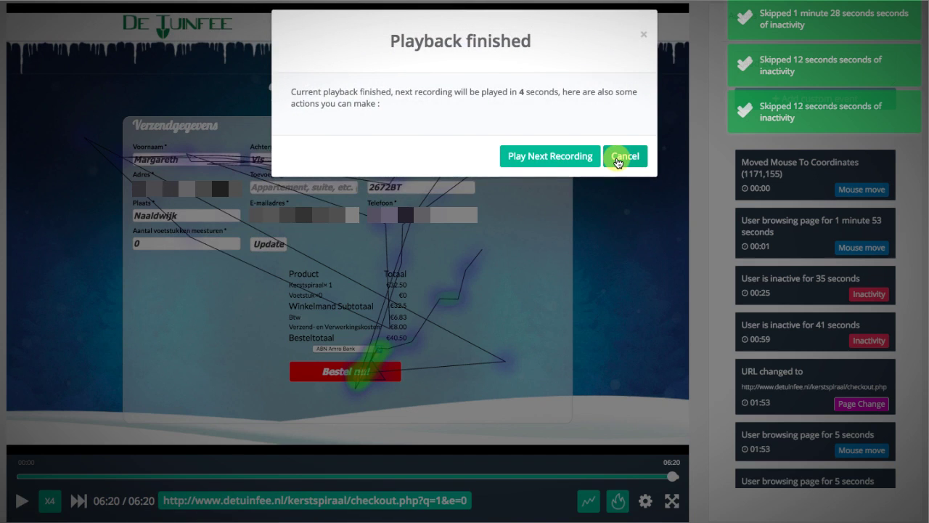
{"action": "left_click", "coordinate": [618, 157]}
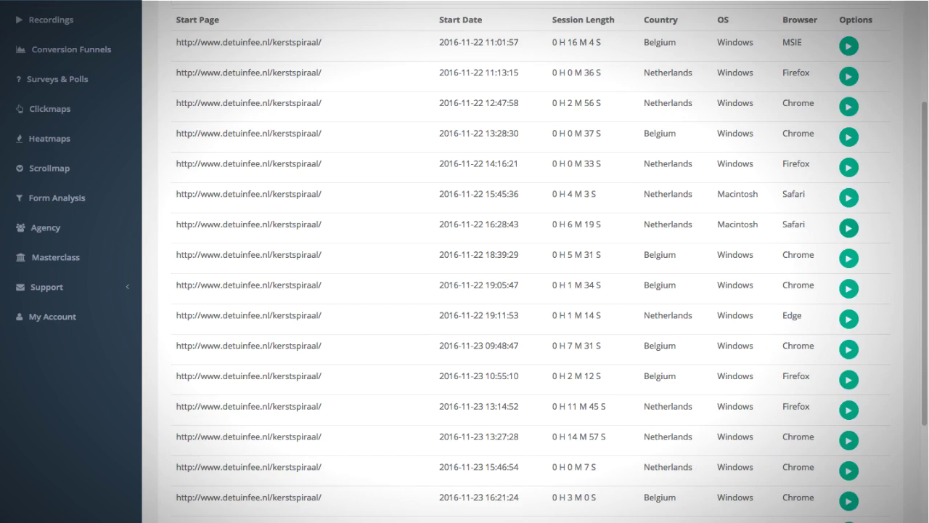
{"action": "left_click", "coordinate": [47, 133]}
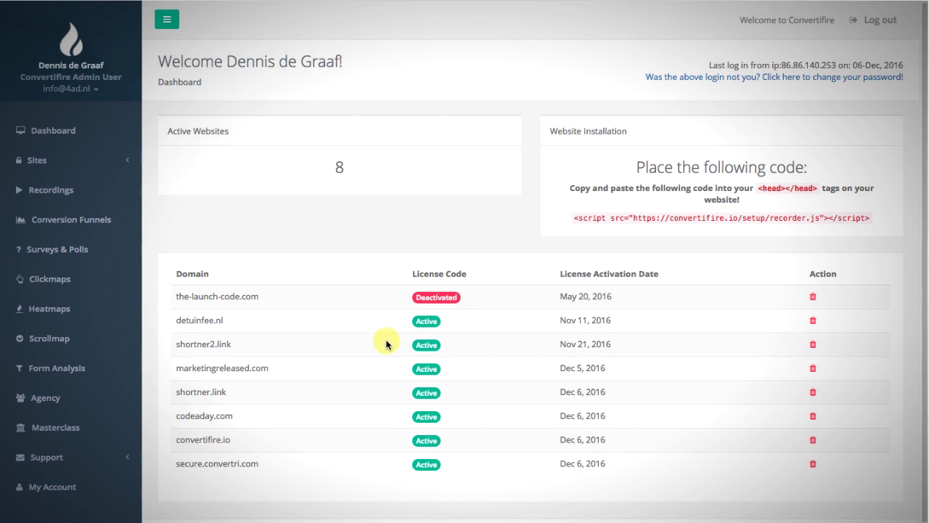
{"action": "left_click", "coordinate": [65, 290]}
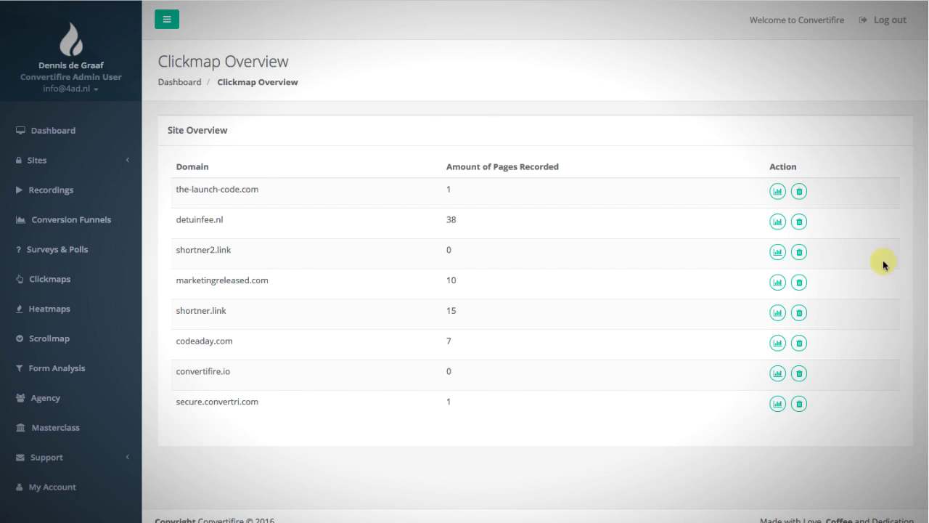
{"action": "left_click", "coordinate": [778, 222]}
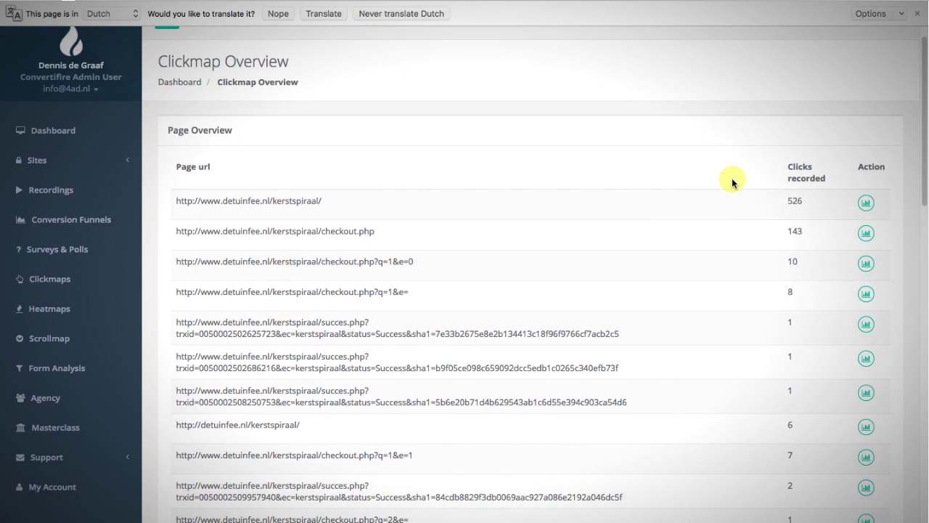
{"action": "scroll", "coordinate": [794, 167], "scroll_direction": "down", "scroll_amount": 2}
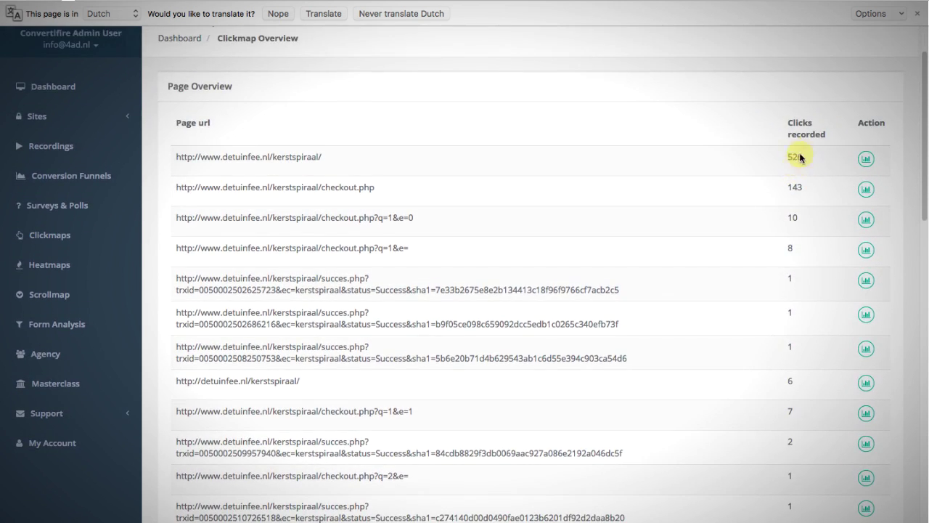
{"action": "scroll", "coordinate": [840, 125], "scroll_direction": "up", "scroll_amount": 2}
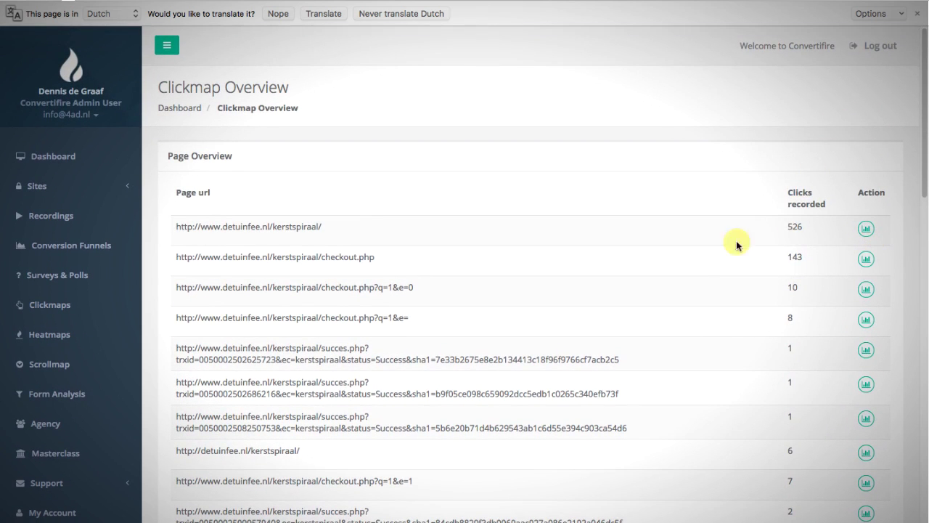
{"action": "left_click", "coordinate": [866, 231]}
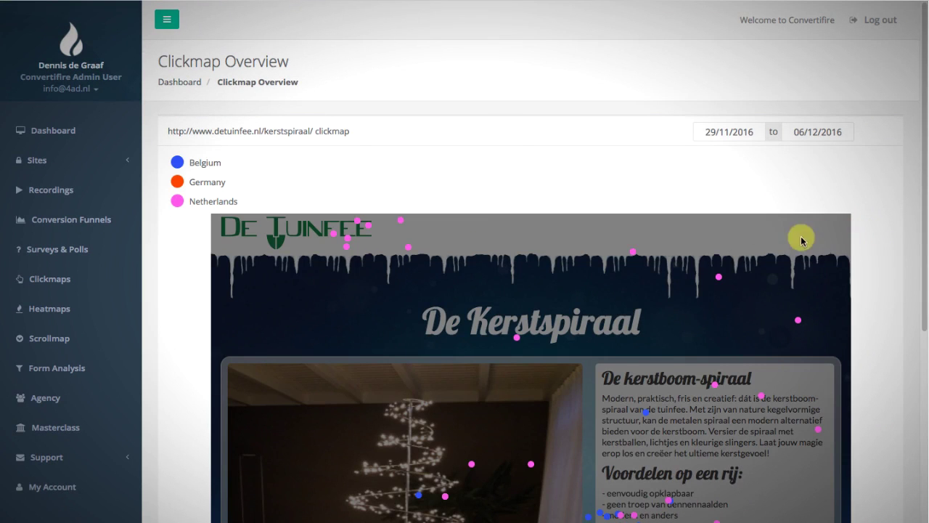
- Examine the clickmap's country color legend and the distribution of click dots over the page, including the order button and thumbnails
{"action": "scroll", "coordinate": [498, 183], "scroll_direction": "down", "scroll_amount": 1}
{"action": "scroll", "coordinate": [498, 183], "scroll_direction": "down", "scroll_amount": 4}
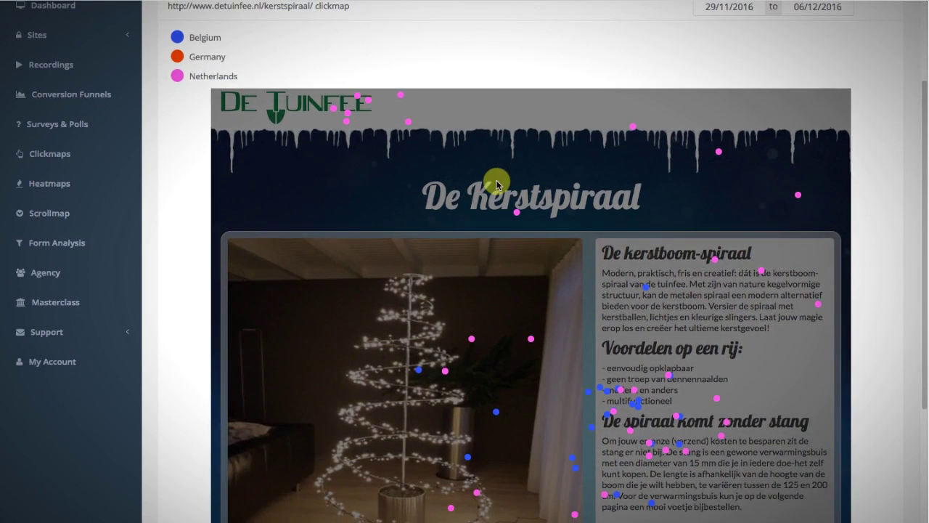
{"action": "scroll", "coordinate": [497, 182], "scroll_direction": "up", "scroll_amount": 5}
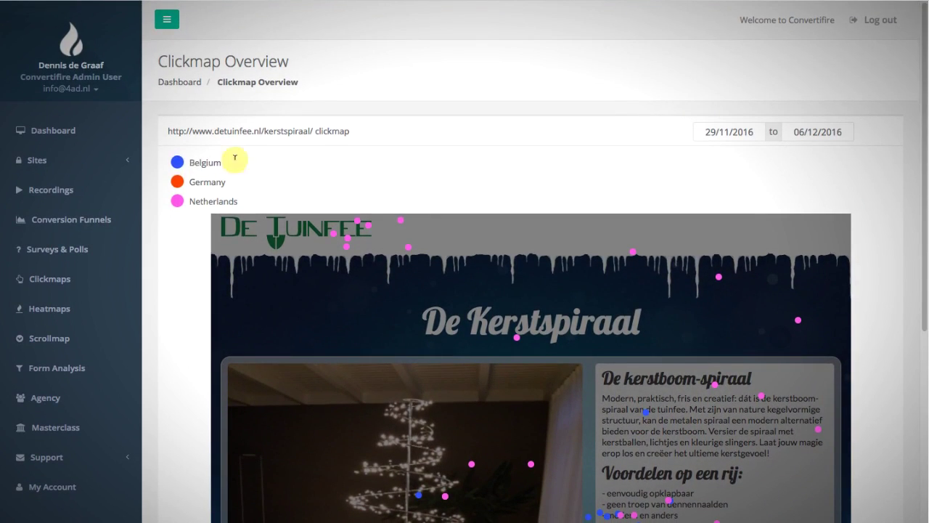
{"action": "left_click", "coordinate": [178, 164]}
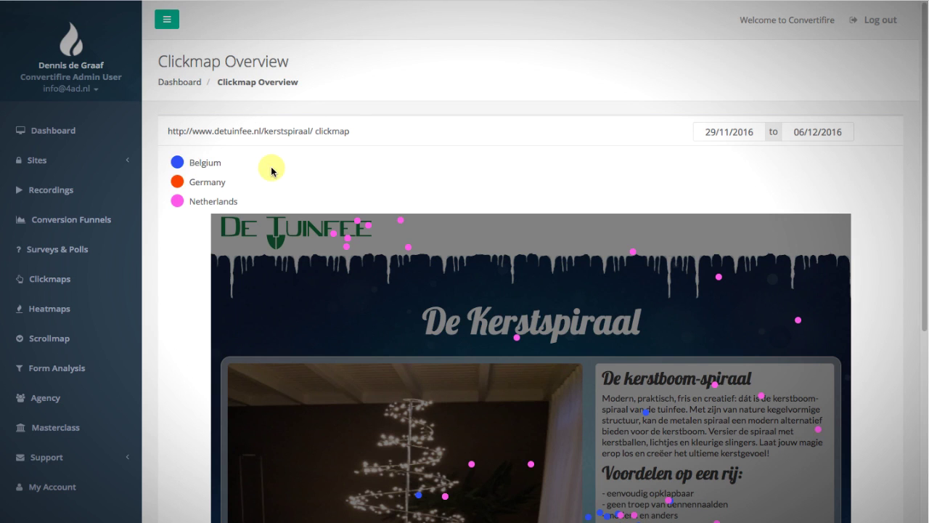
{"action": "scroll", "coordinate": [338, 163], "scroll_direction": "down", "scroll_amount": 1}
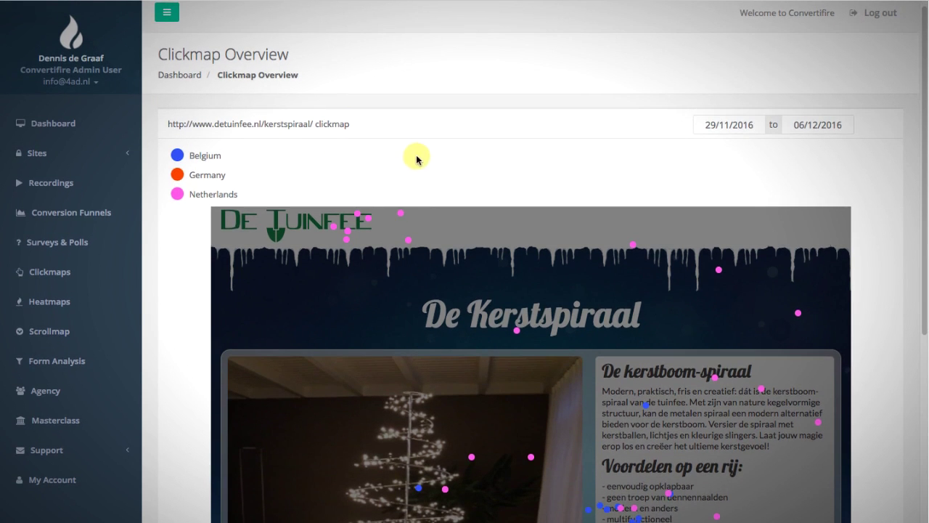
{"action": "scroll", "coordinate": [417, 160], "scroll_direction": "down", "scroll_amount": 5}
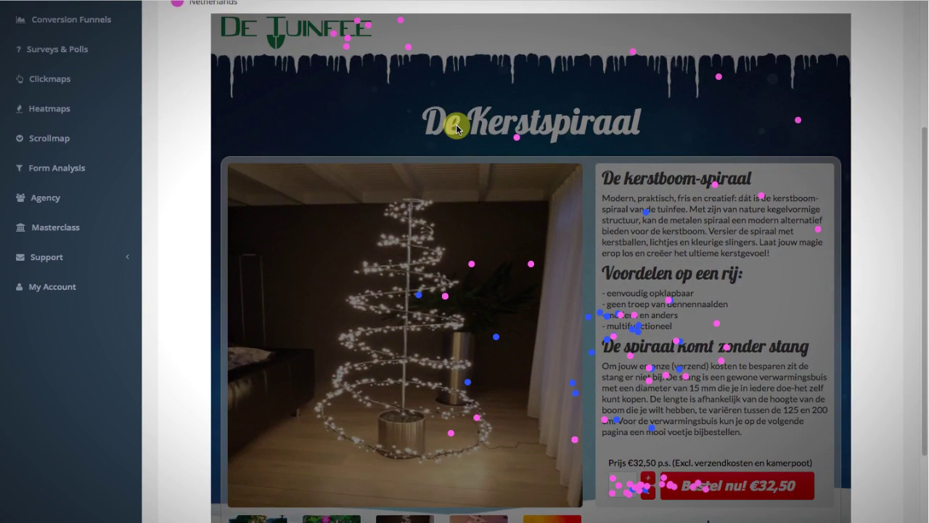
{"action": "scroll", "coordinate": [456, 130], "scroll_direction": "down", "scroll_amount": 3}
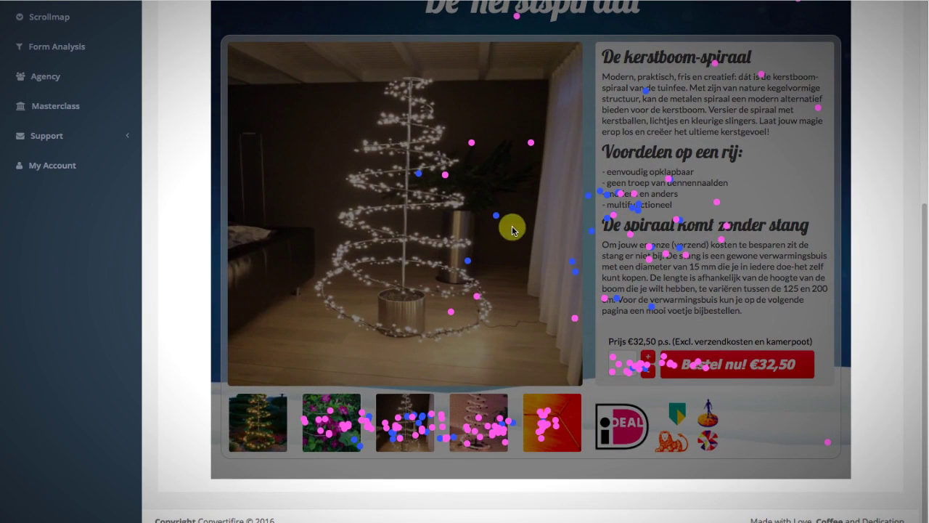
{"action": "scroll", "coordinate": [518, 305], "scroll_direction": "up", "scroll_amount": 1}
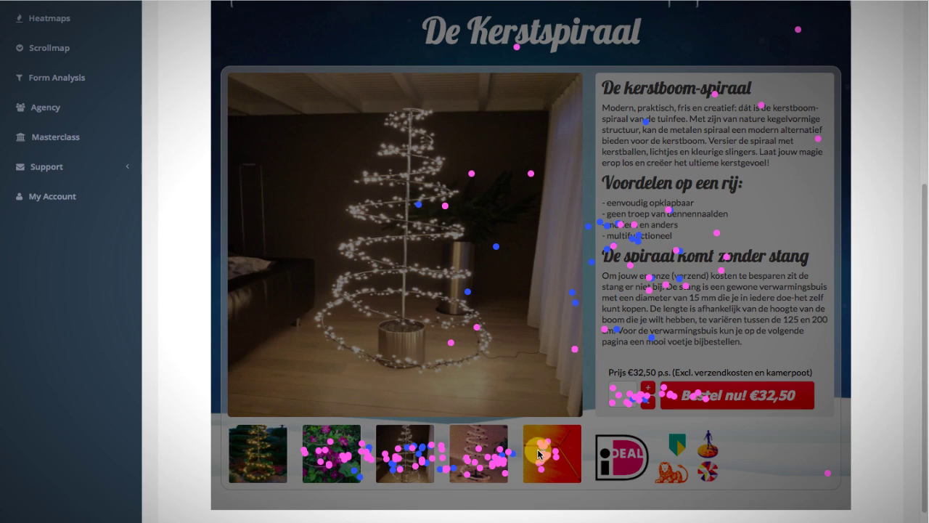
{"action": "scroll", "coordinate": [540, 450], "scroll_direction": "up", "scroll_amount": 1}
{"action": "scroll", "coordinate": [543, 446], "scroll_direction": "down", "scroll_amount": 2}
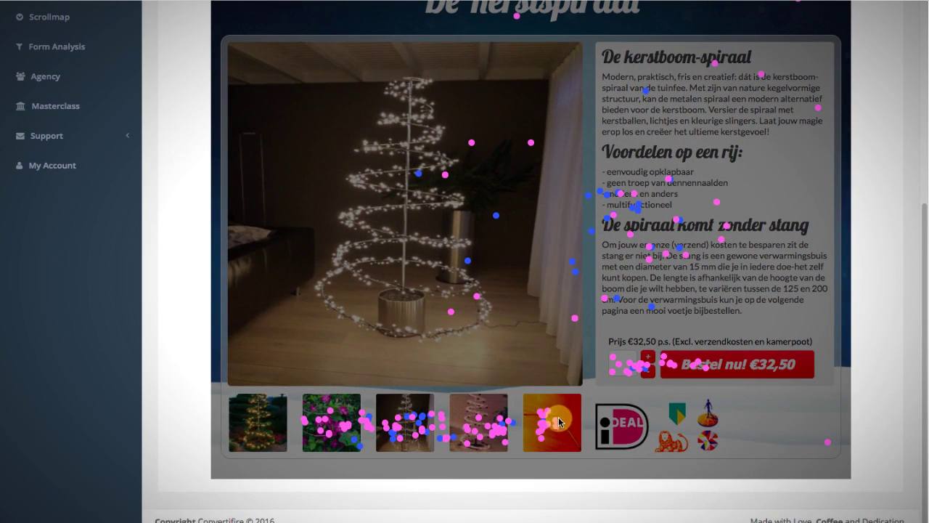
{"action": "scroll", "coordinate": [567, 430], "scroll_direction": "up", "scroll_amount": 1}
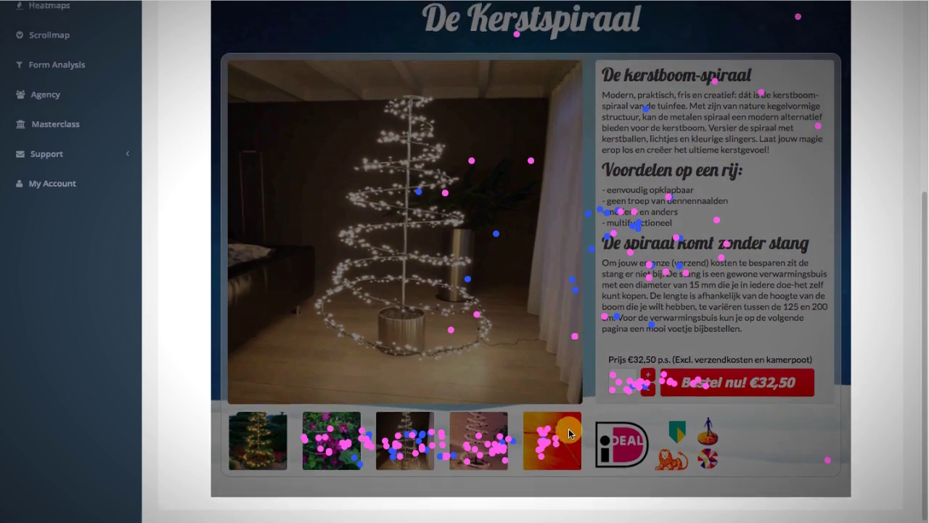
- Set the clickmap's start date to 02/12/2016 and review the clicks shown for that period
{"action": "scroll", "coordinate": [569, 434], "scroll_direction": "up", "scroll_amount": 5}
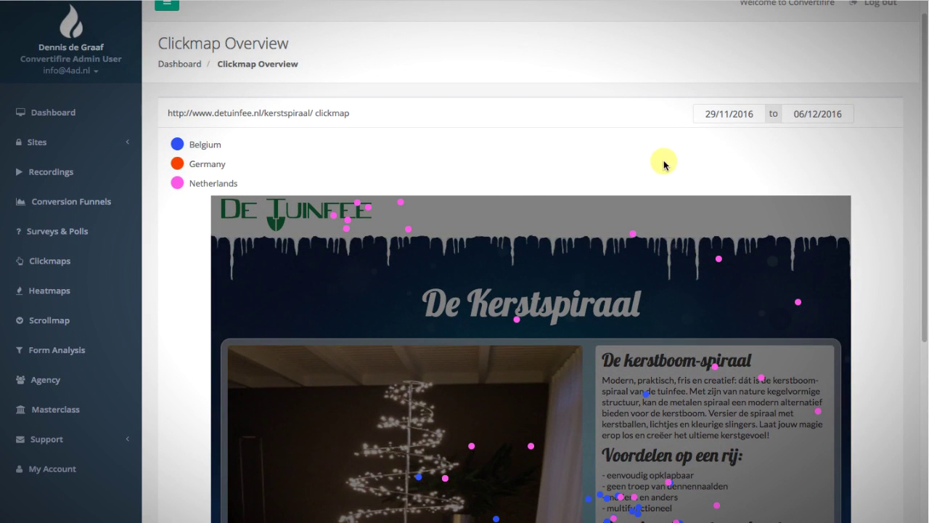
{"action": "left_click", "coordinate": [735, 113]}
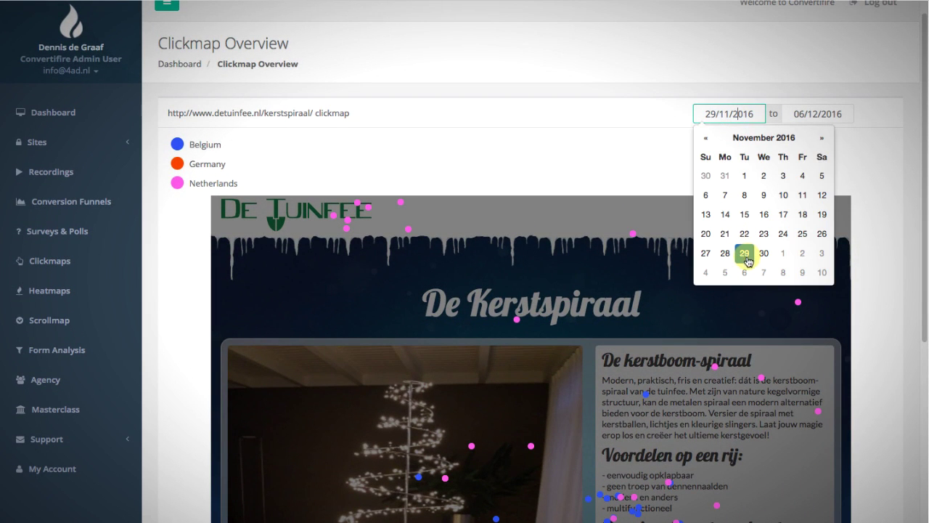
{"action": "left_click", "coordinate": [802, 258]}
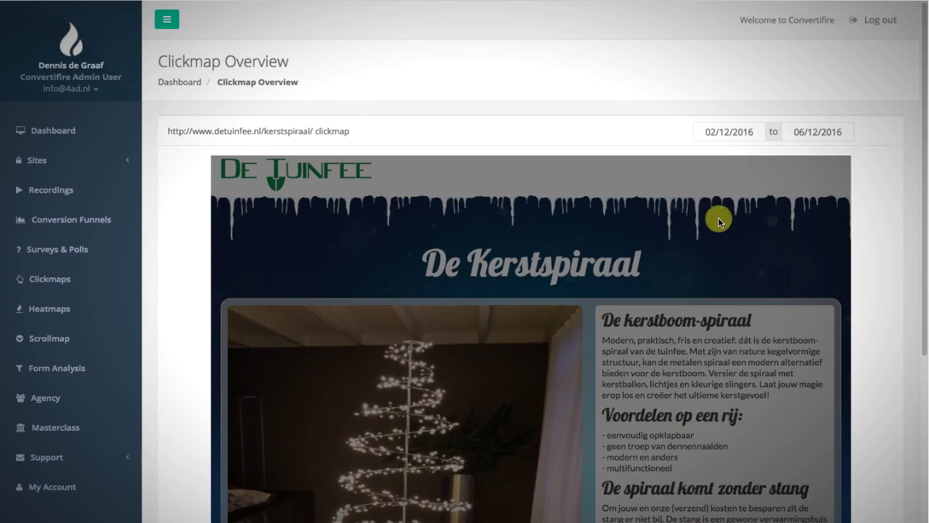
{"action": "scroll", "coordinate": [726, 210], "scroll_direction": "down", "scroll_amount": 5}
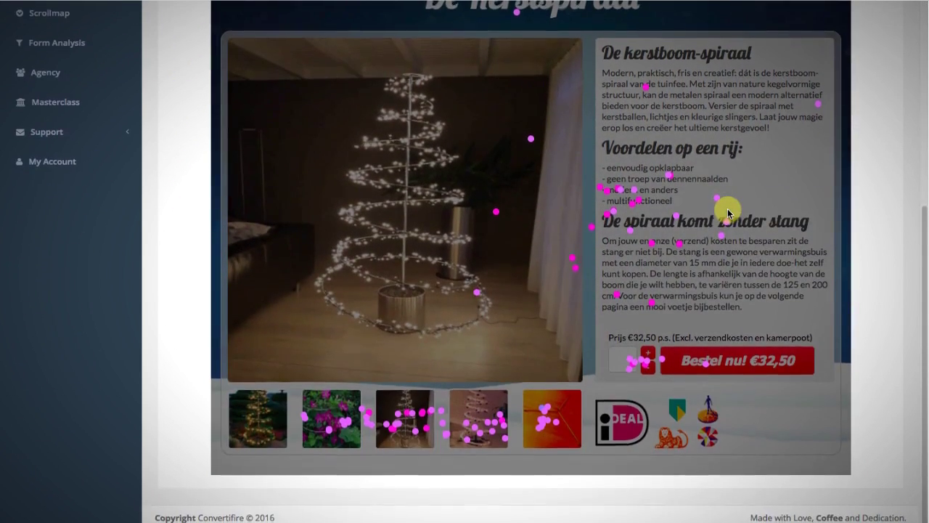
{"action": "scroll", "coordinate": [728, 212], "scroll_direction": "up", "scroll_amount": 5}
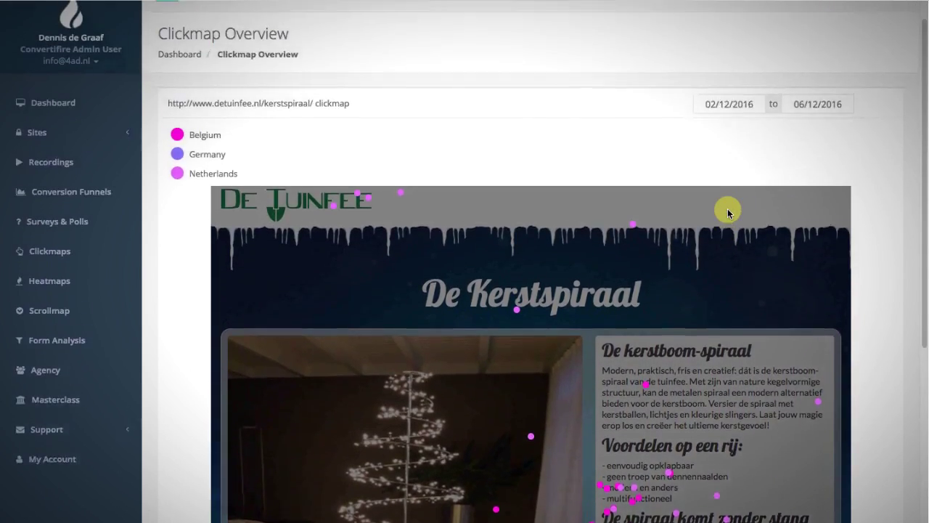
{"action": "scroll", "coordinate": [726, 210], "scroll_direction": "down", "scroll_amount": 1}
{"action": "scroll", "coordinate": [726, 209], "scroll_direction": "up", "scroll_amount": 2}
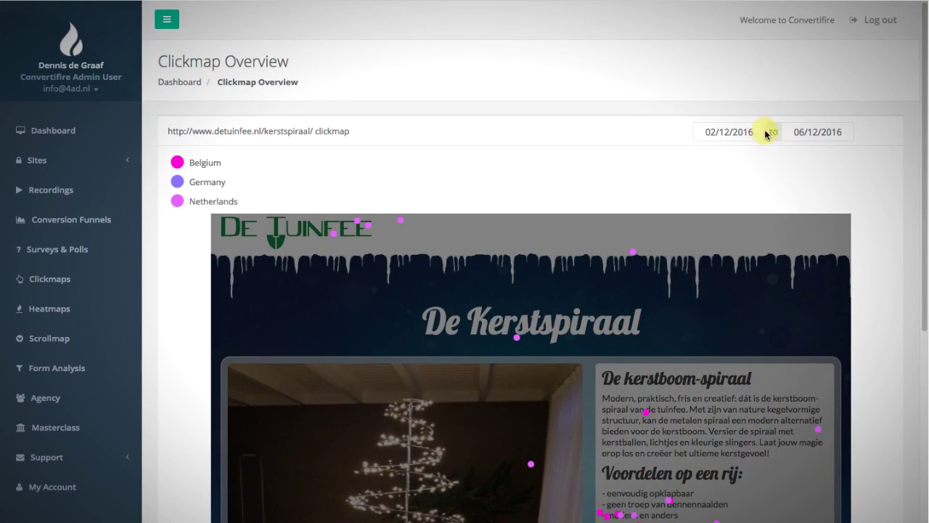
- Set the clickmap's start date to 06/12/2016 and check the page for clicks from that single day
{"action": "left_click", "coordinate": [747, 133]}
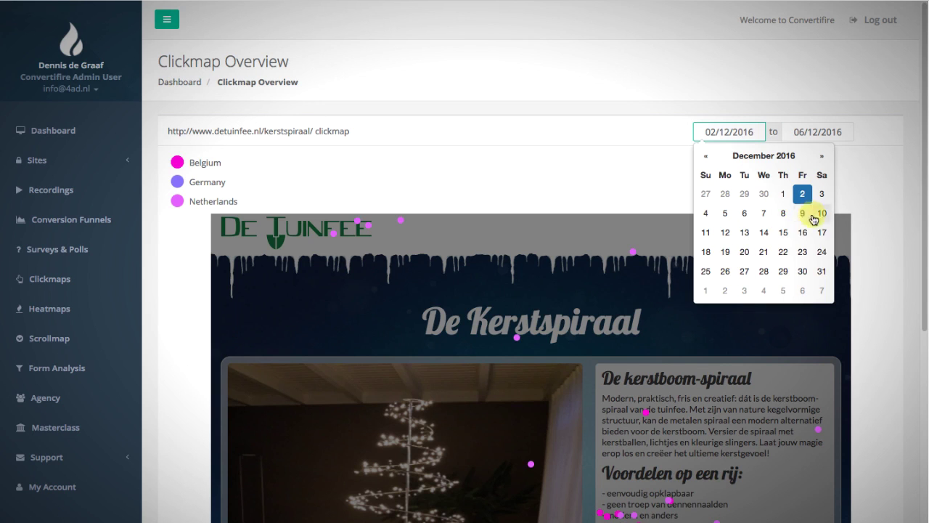
{"action": "left_click", "coordinate": [744, 214]}
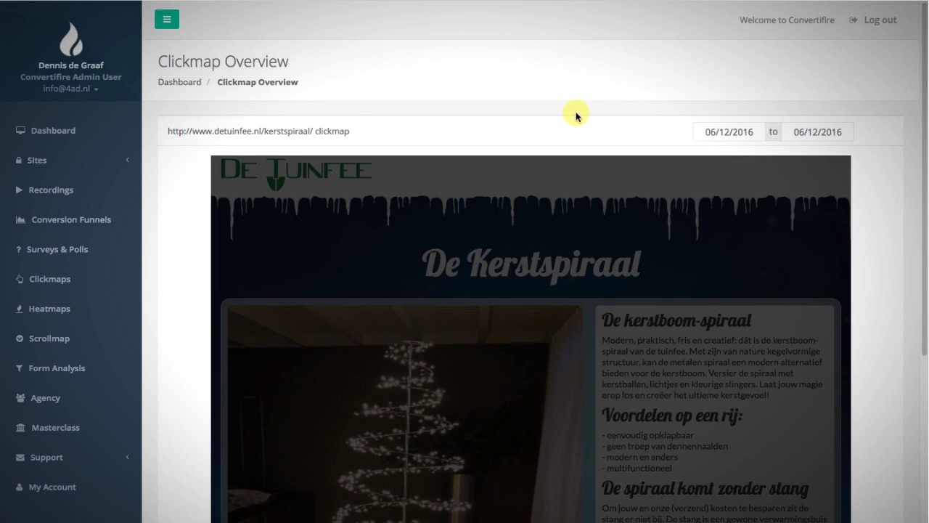
{"action": "scroll", "coordinate": [616, 109], "scroll_direction": "down", "scroll_amount": 5}
{"action": "scroll", "coordinate": [616, 108], "scroll_direction": "up", "scroll_amount": 5}
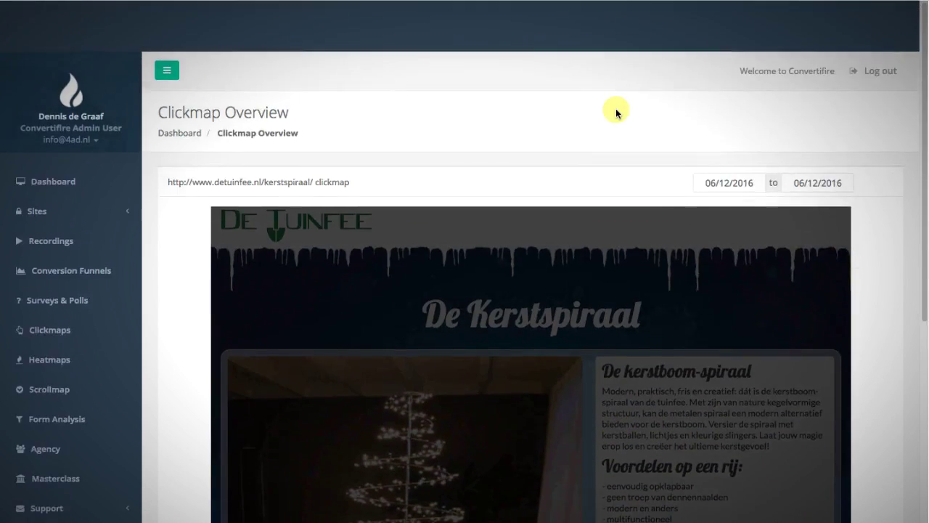
- Set the clickmap's start date to 05/12/2016
{"action": "left_click", "coordinate": [721, 125]}
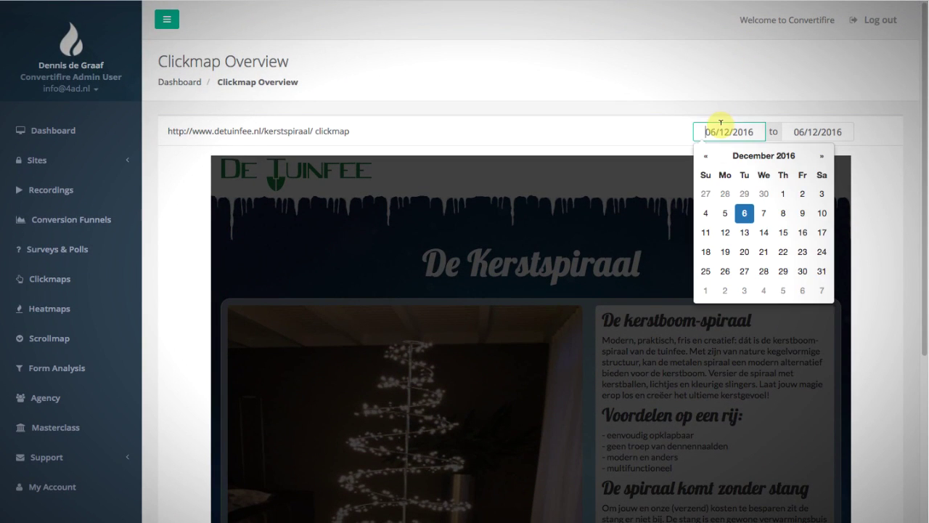
{"action": "left_click", "coordinate": [723, 214]}
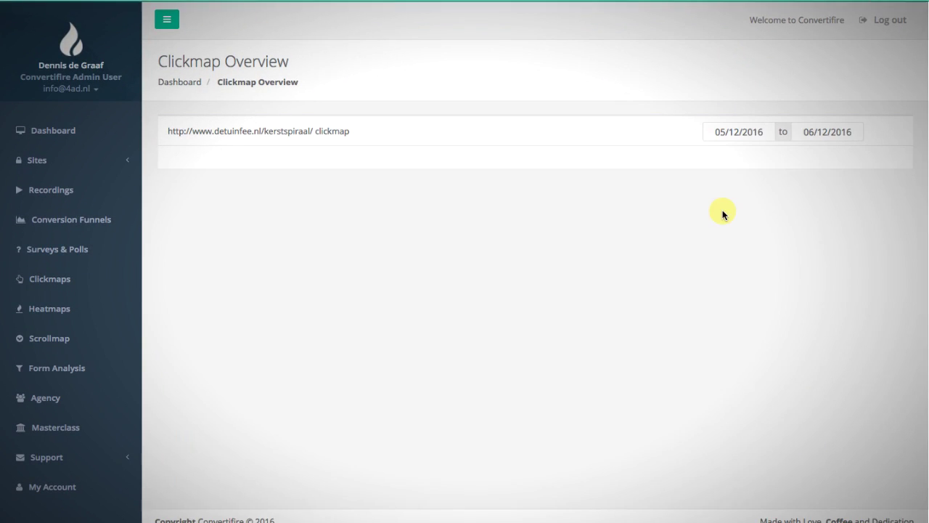
{"action": "scroll", "coordinate": [665, 190], "scroll_direction": "down", "scroll_amount": 4}
{"action": "scroll", "coordinate": [664, 190], "scroll_direction": "up", "scroll_amount": 5}
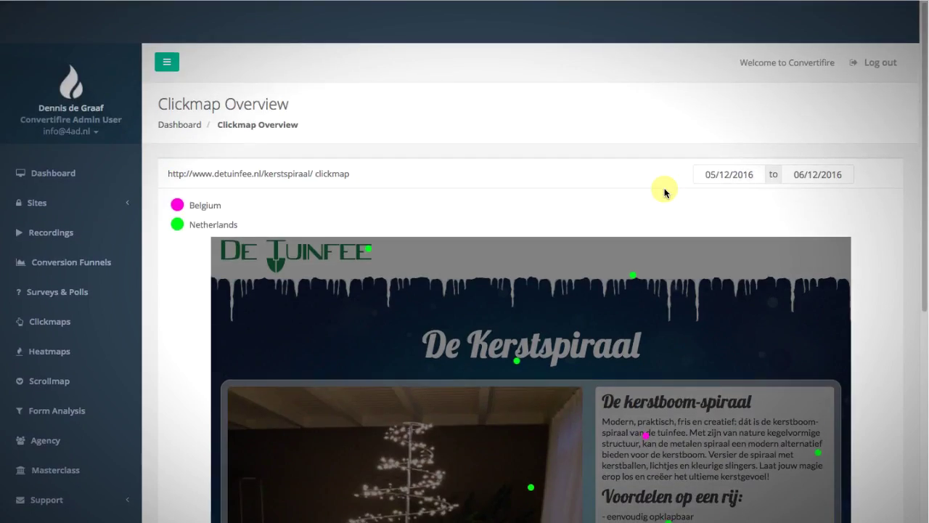
- Examine where visitors from Belgium and the Netherlands clicked on the page from 05/12/2016 to 06/12/2016
{"action": "scroll", "coordinate": [664, 190], "scroll_direction": "down", "scroll_amount": 5}
{"action": "scroll", "coordinate": [665, 190], "scroll_direction": "up", "scroll_amount": 5}
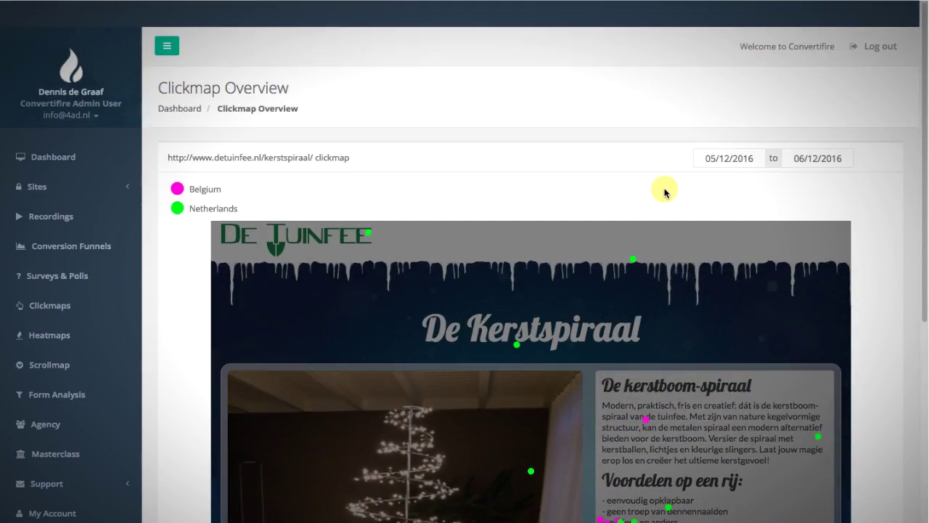
{"action": "scroll", "coordinate": [664, 190], "scroll_direction": "down", "scroll_amount": 5}
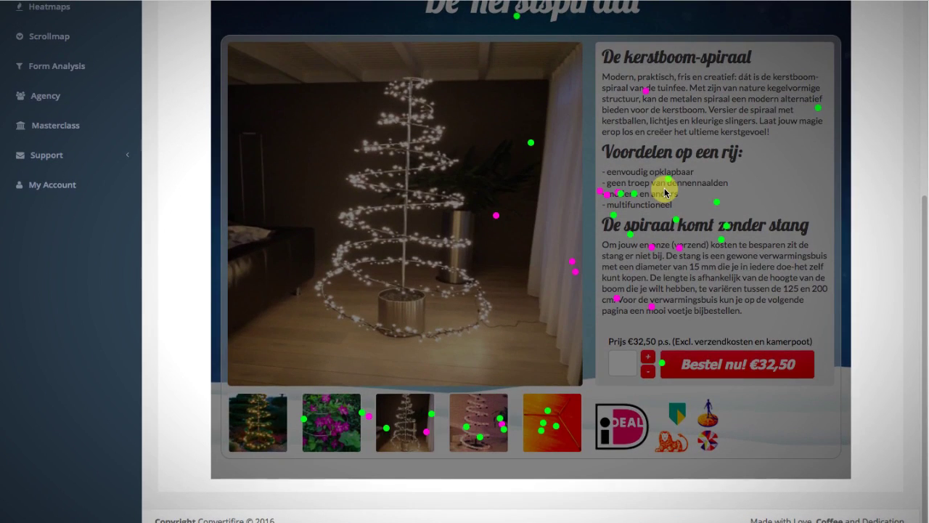
{"action": "scroll", "coordinate": [664, 190], "scroll_direction": "up", "scroll_amount": 2}
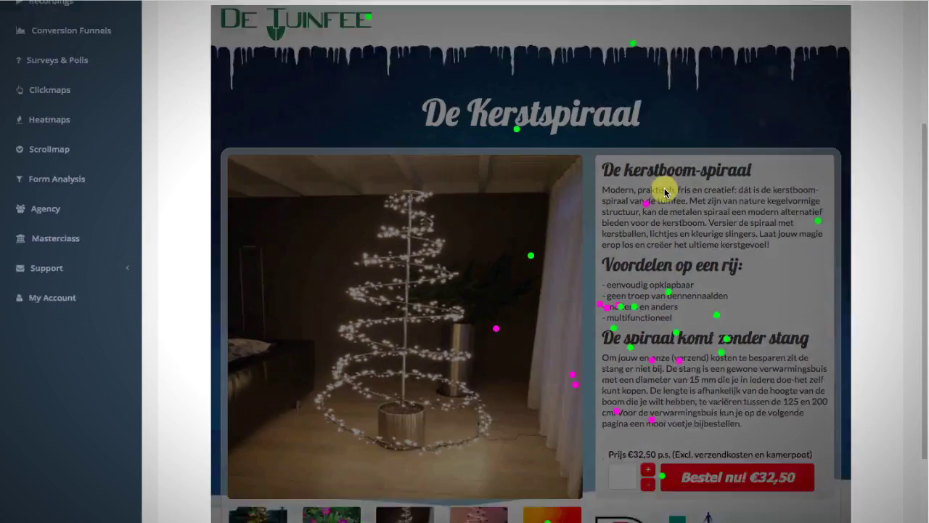
{"action": "scroll", "coordinate": [664, 190], "scroll_direction": "down", "scroll_amount": 1}
{"action": "scroll", "coordinate": [664, 190], "scroll_direction": "up", "scroll_amount": 4}
{"action": "scroll", "coordinate": [665, 192], "scroll_direction": "down", "scroll_amount": 1}
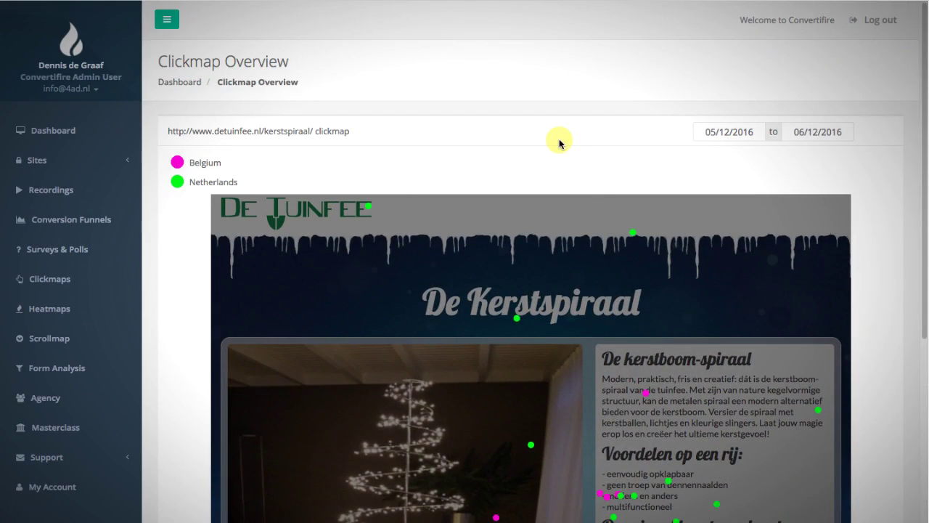
{"action": "scroll", "coordinate": [558, 142], "scroll_direction": "down", "scroll_amount": 3}
{"action": "scroll", "coordinate": [560, 141], "scroll_direction": "up", "scroll_amount": 4}
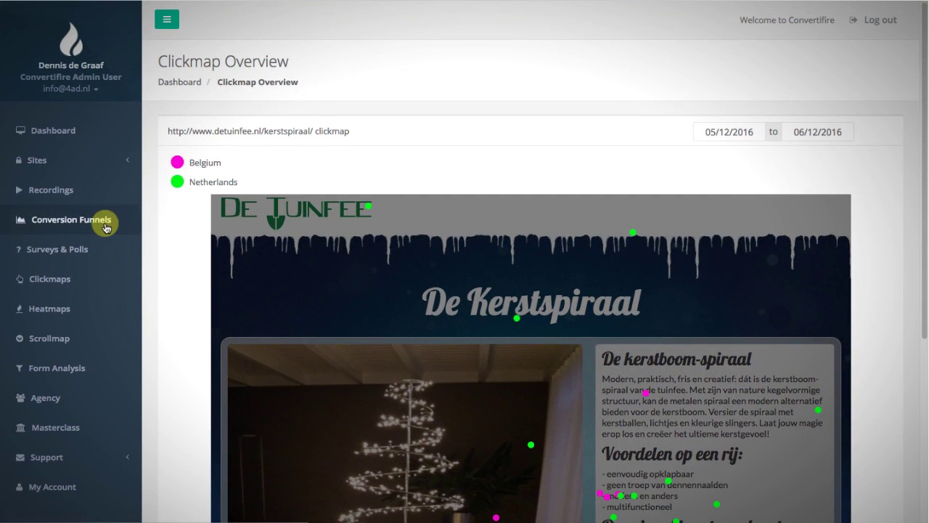
{"action": "left_click", "coordinate": [48, 310]}
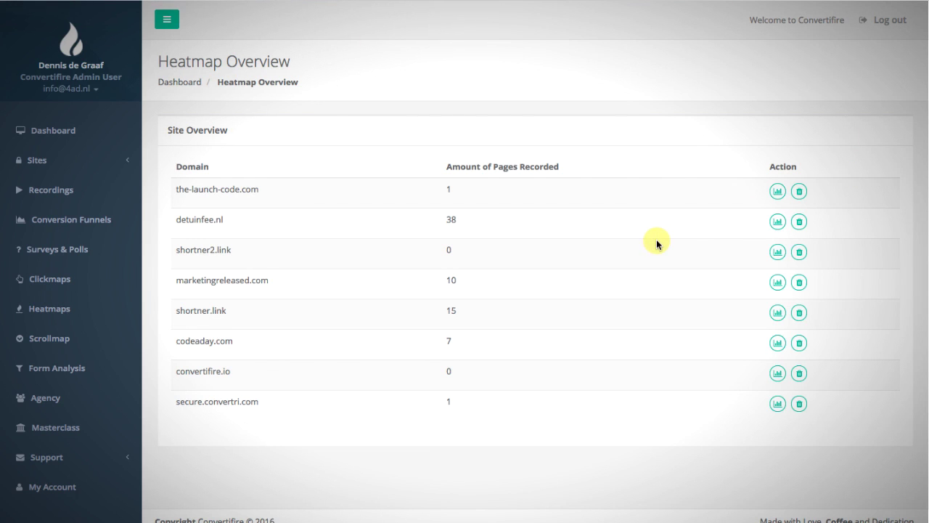
{"action": "left_click", "coordinate": [776, 223]}
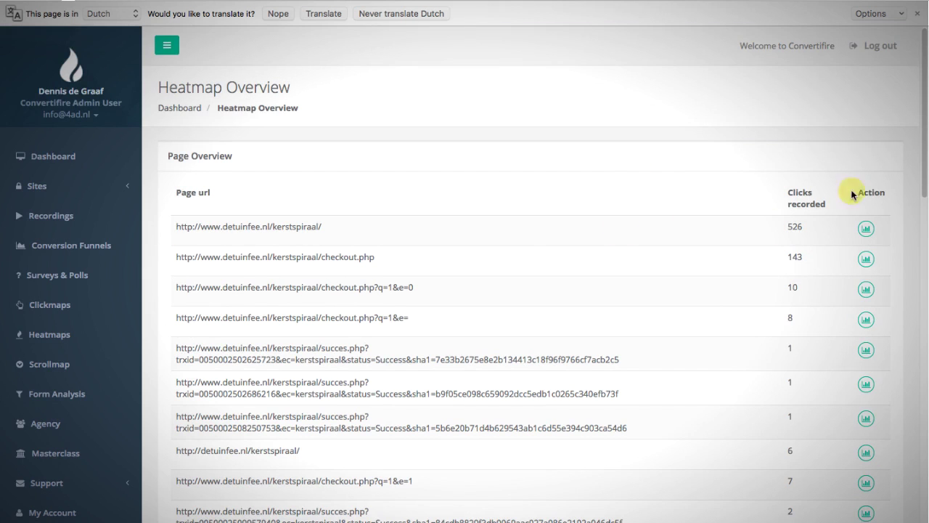
{"action": "left_click", "coordinate": [867, 229]}
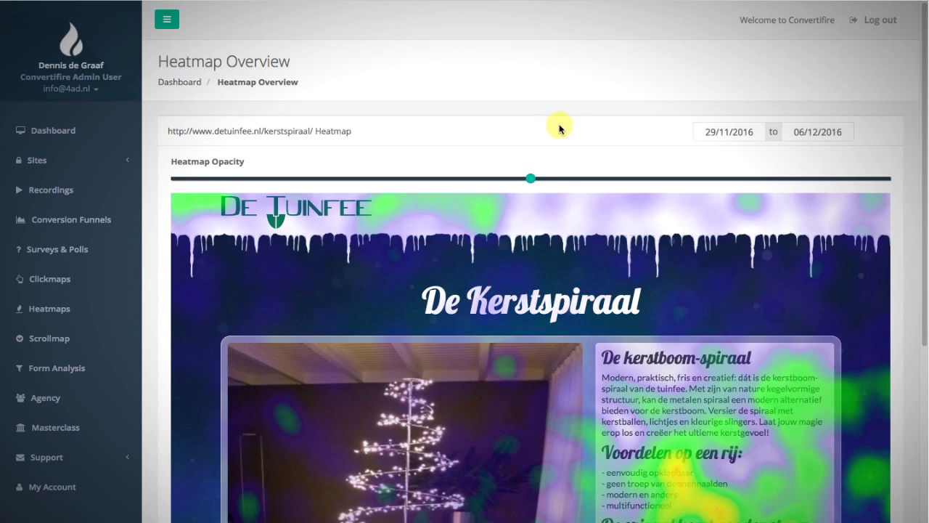
- Examine the kerstspiraal heatmap from the page header down to the thumbnails for the areas with the most visitor activity
{"action": "scroll", "coordinate": [564, 140], "scroll_direction": "down", "scroll_amount": 3}
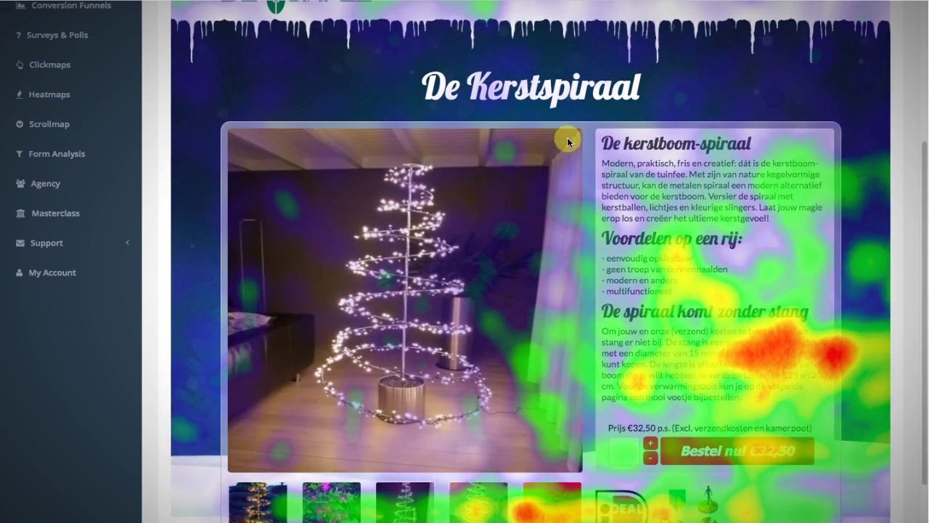
{"action": "scroll", "coordinate": [568, 142], "scroll_direction": "down", "scroll_amount": 1}
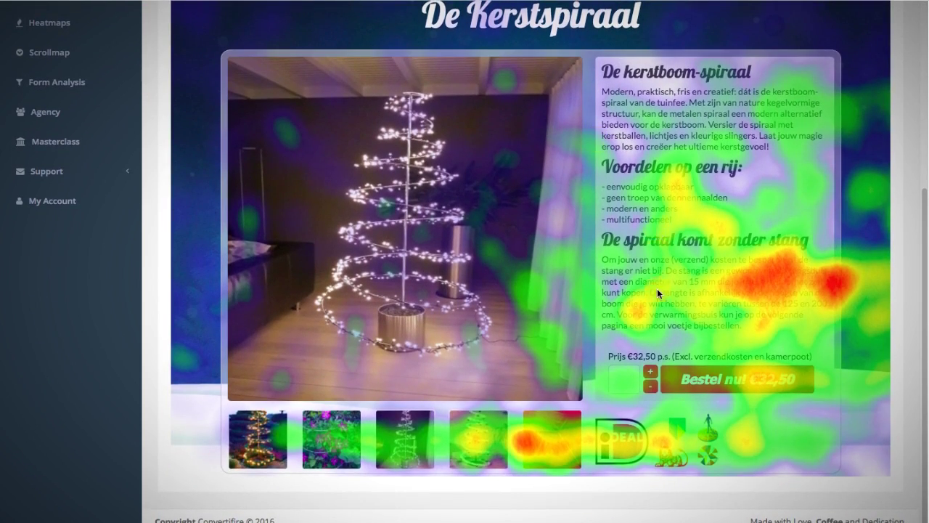
{"action": "scroll", "coordinate": [656, 291], "scroll_direction": "up", "scroll_amount": 4}
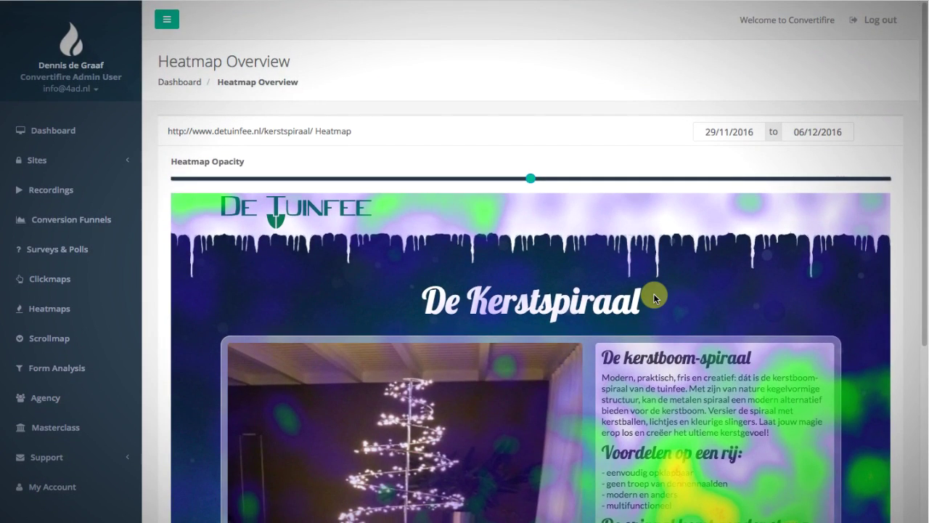
{"action": "scroll", "coordinate": [655, 298], "scroll_direction": "down", "scroll_amount": 4}
{"action": "scroll", "coordinate": [771, 266], "scroll_direction": "up", "scroll_amount": 4}
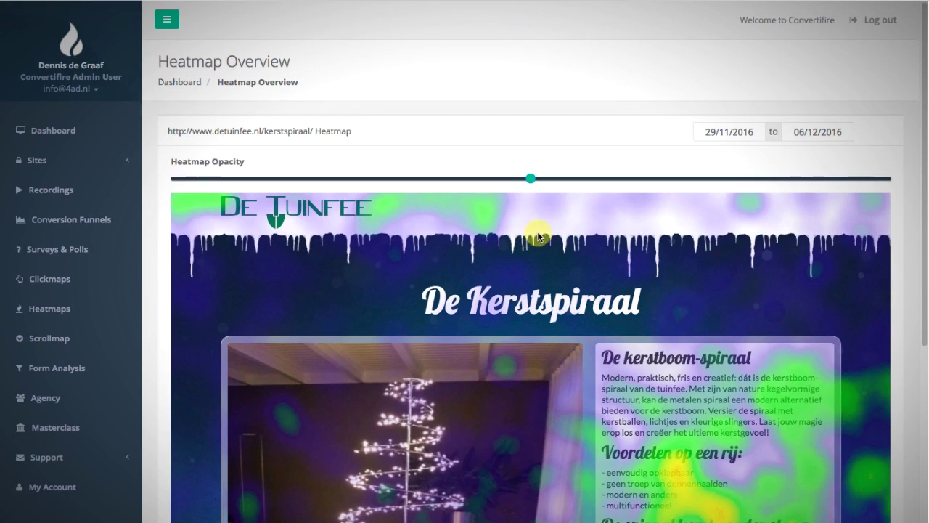
{"action": "scroll", "coordinate": [539, 237], "scroll_direction": "down", "scroll_amount": 3}
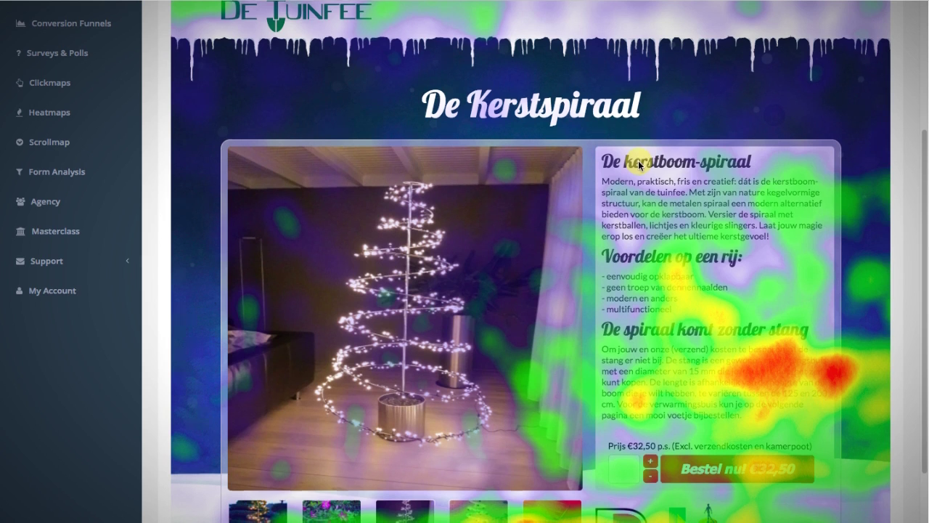
{"action": "scroll", "coordinate": [533, 199], "scroll_direction": "down", "scroll_amount": 2}
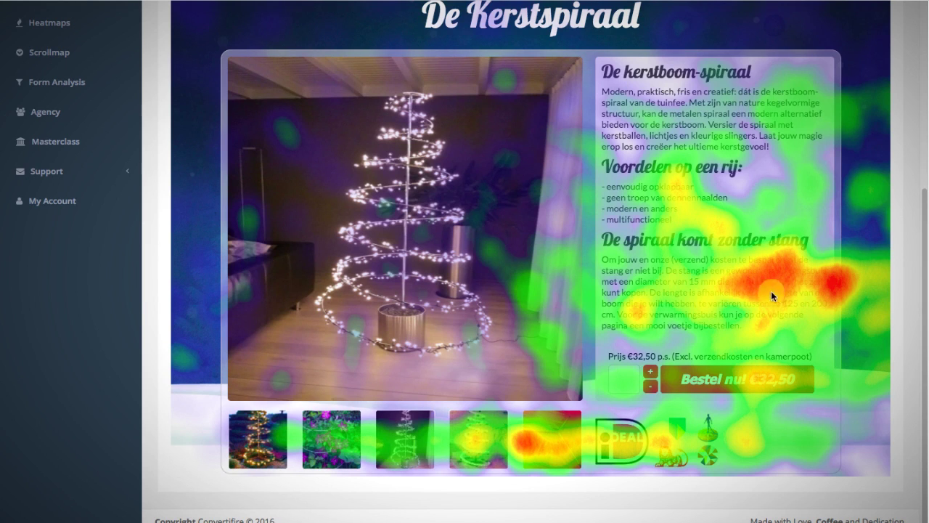
{"action": "scroll", "coordinate": [774, 282], "scroll_direction": "up", "scroll_amount": 4}
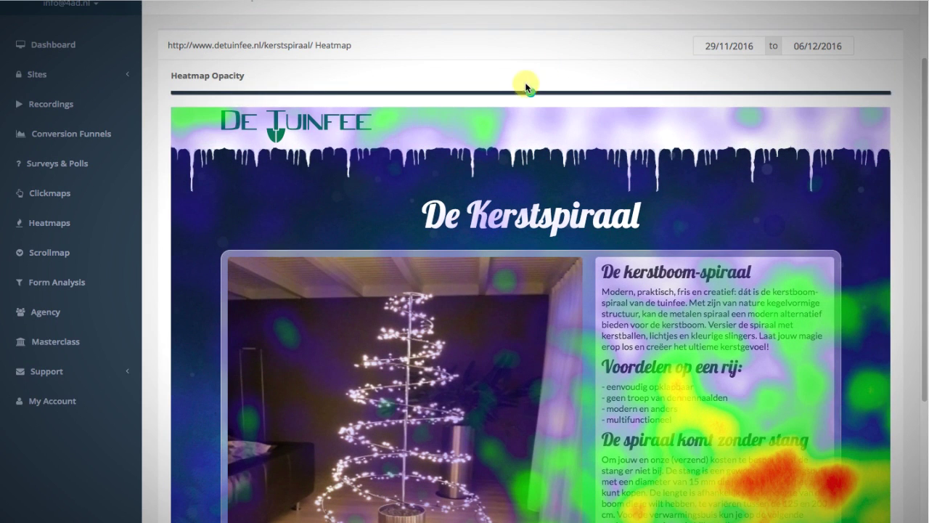
- Set the heatmap opacity to about two thirds and inspect the product text, order button and thumbnails beneath the overlay
{"action": "left_click_drag", "start_coordinate": [530, 92], "coordinate": [566, 93]}
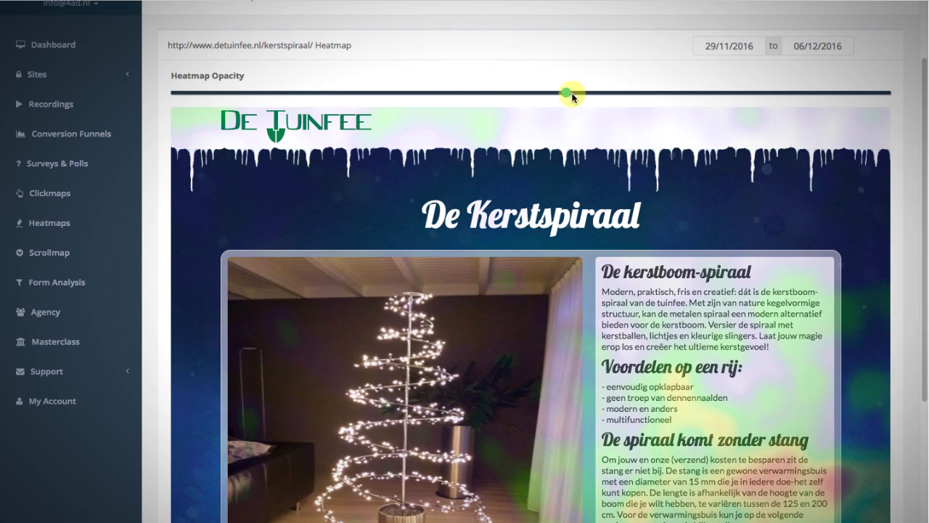
{"action": "left_click", "coordinate": [636, 94]}
{"action": "scroll", "coordinate": [751, 175], "scroll_direction": "down", "scroll_amount": 2}
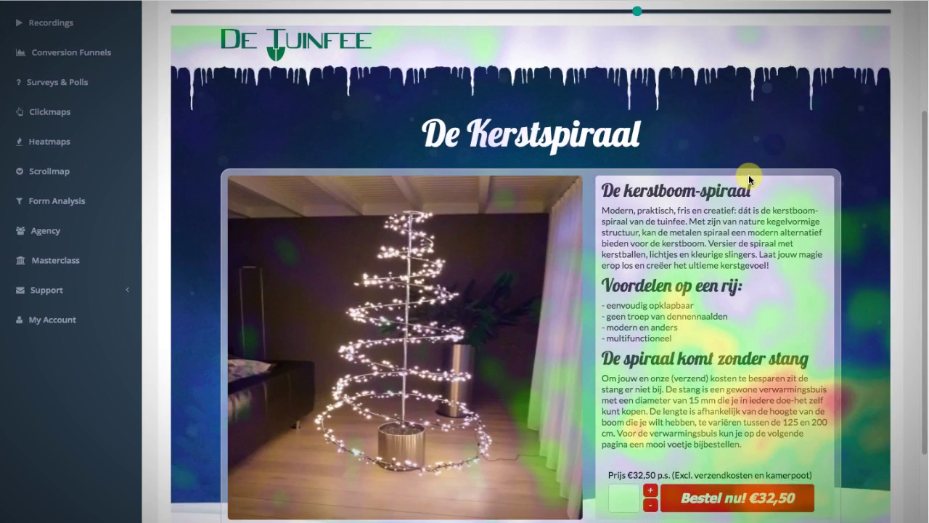
{"action": "scroll", "coordinate": [793, 174], "scroll_direction": "down", "scroll_amount": 1}
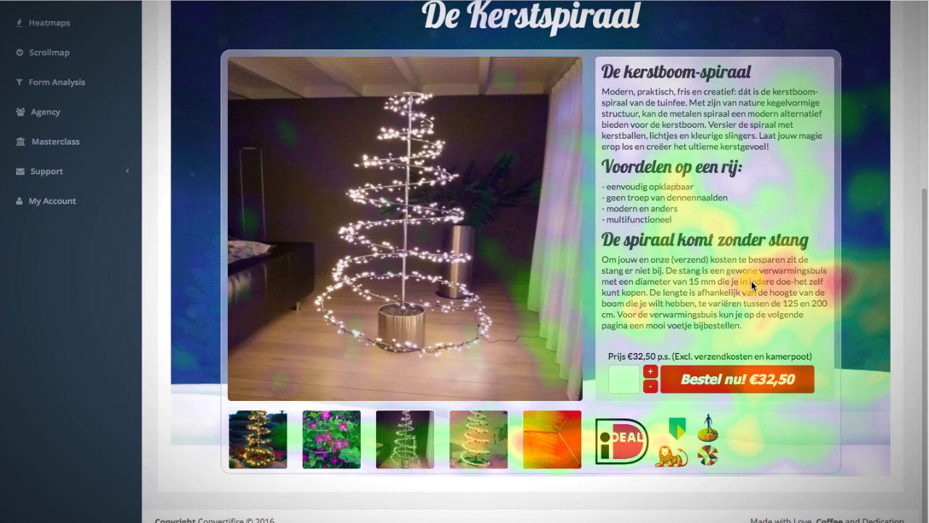
{"action": "scroll", "coordinate": [712, 236], "scroll_direction": "up", "scroll_amount": 3}
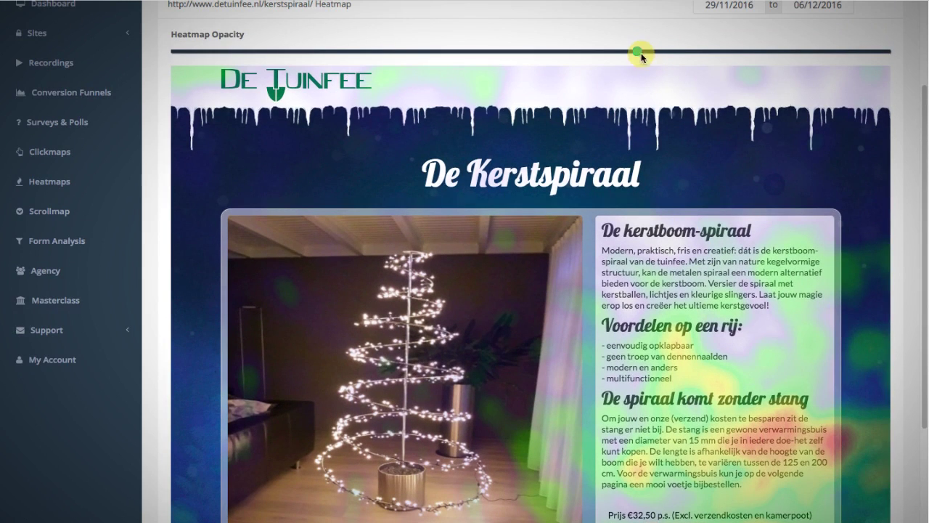
- Raise the heatmap opacity to nearly its maximum and check the hot spots around the thumbnails and product text
{"action": "left_click_drag", "start_coordinate": [639, 52], "coordinate": [857, 49]}
{"action": "scroll", "coordinate": [703, 118], "scroll_direction": "down", "scroll_amount": 2}
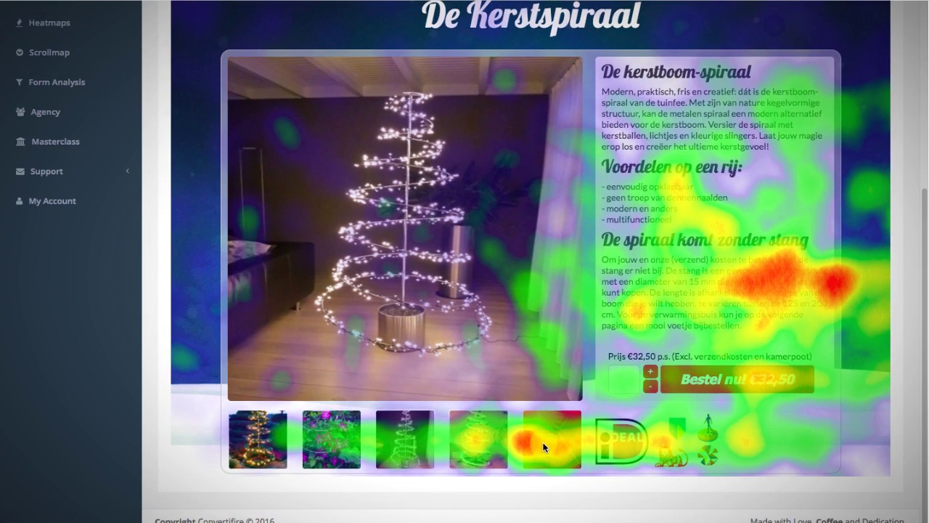
{"action": "scroll", "coordinate": [612, 405], "scroll_direction": "up", "scroll_amount": 3}
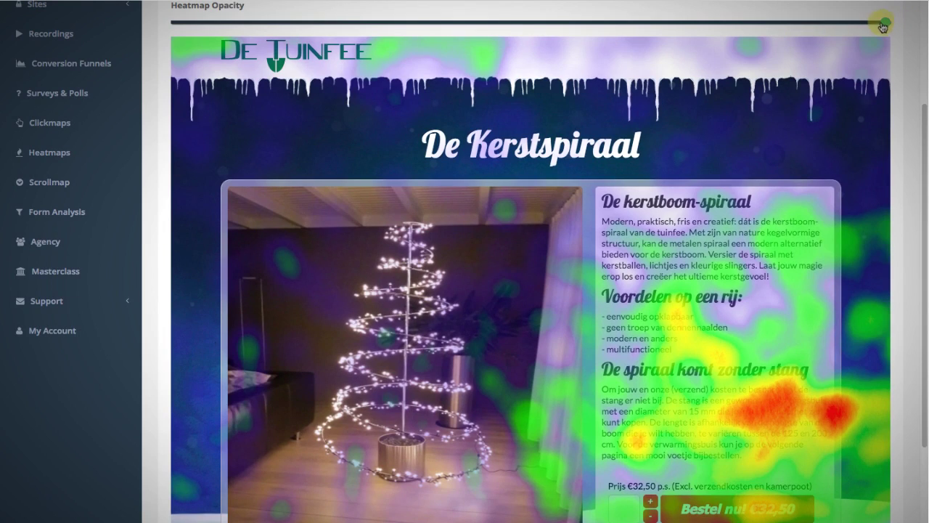
- Lower the heatmap opacity to about two thirds, inspect the page content under the hot spots, and reduce it further to about a quarter
{"action": "left_click_drag", "start_coordinate": [883, 27], "coordinate": [628, 34]}
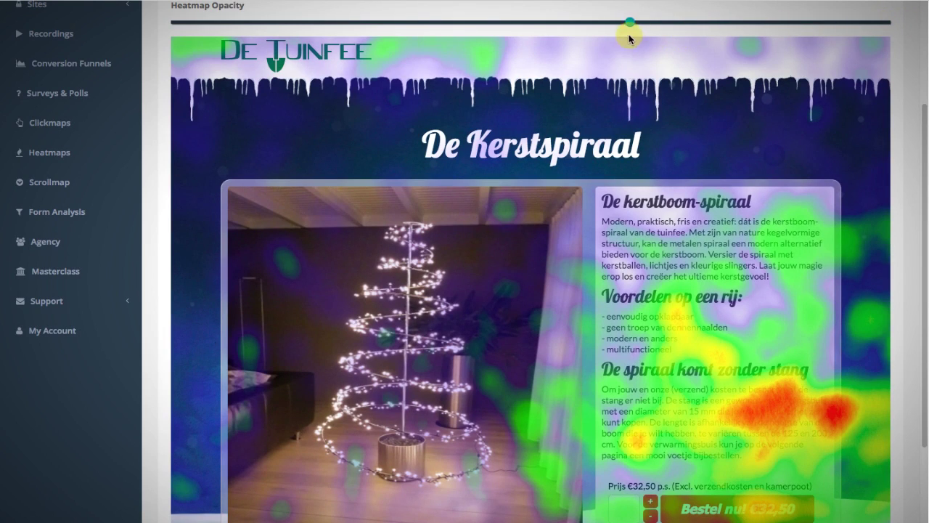
{"action": "scroll", "coordinate": [662, 76], "scroll_direction": "down", "scroll_amount": 3}
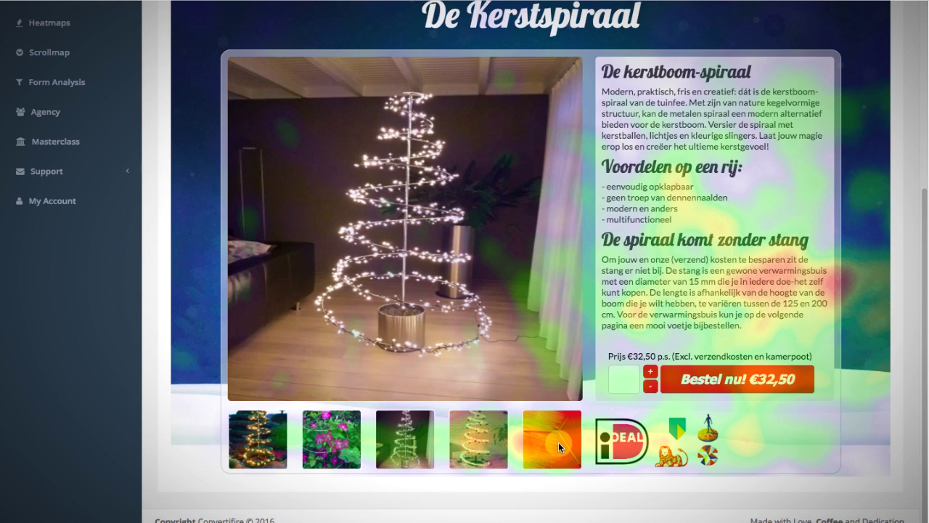
{"action": "scroll", "coordinate": [559, 442], "scroll_direction": "up", "scroll_amount": 5}
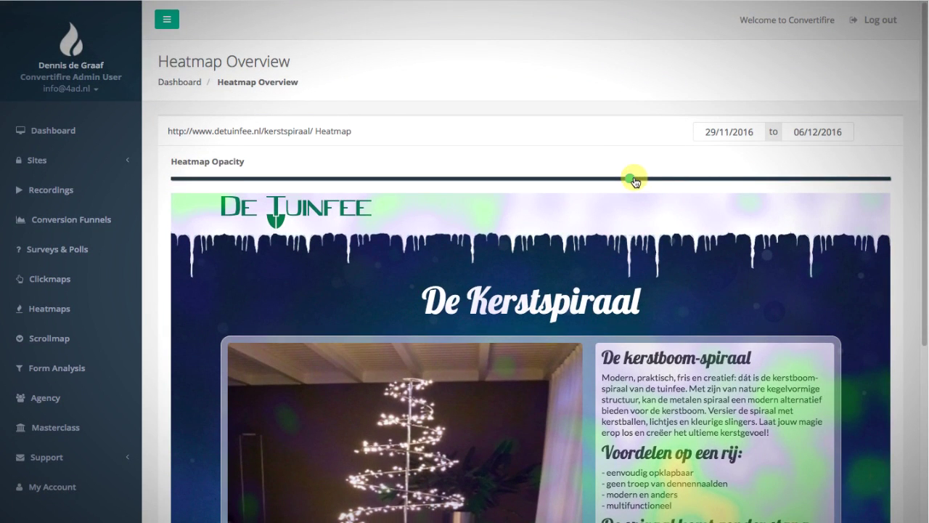
{"action": "left_click_drag", "start_coordinate": [634, 181], "coordinate": [361, 183]}
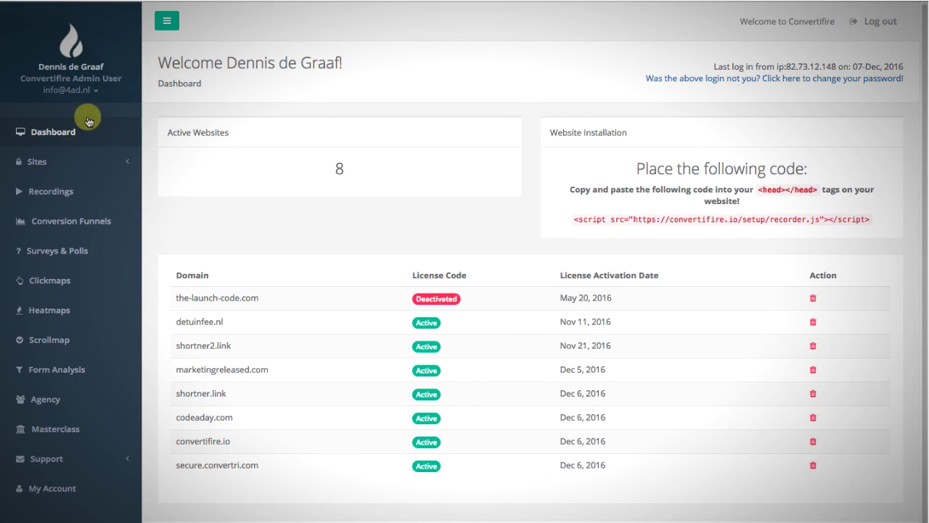
- Open the conversion funnels, view the pages configured in the Convertifire Funnel, and return to the funnel overview
{"action": "left_click", "coordinate": [58, 222]}
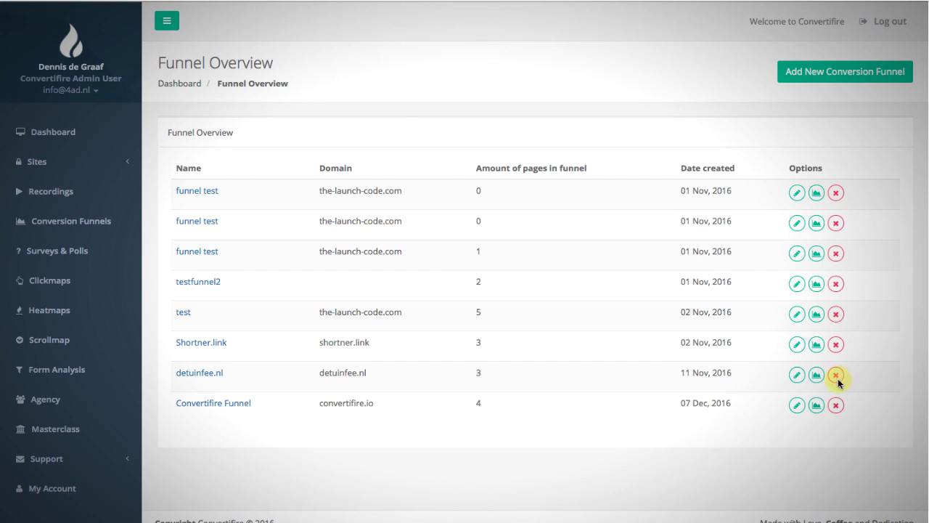
{"action": "left_click", "coordinate": [796, 405]}
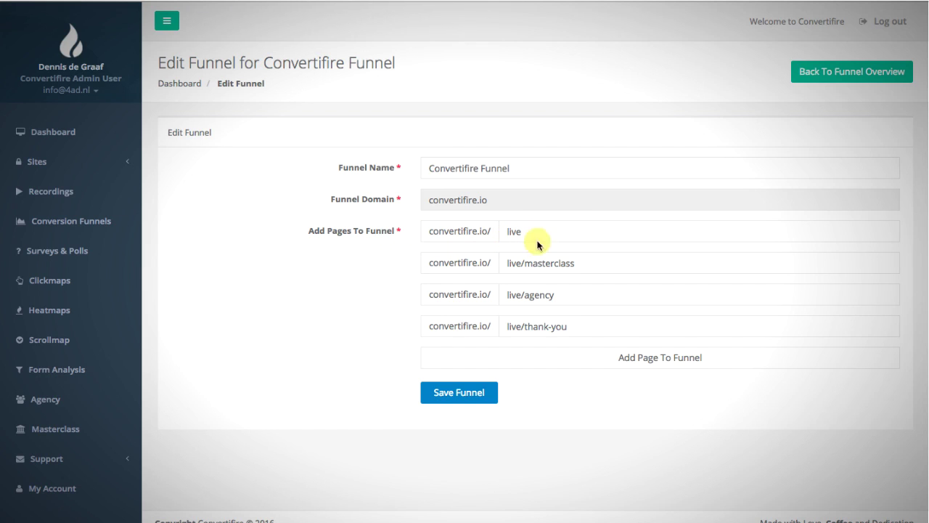
{"action": "left_click", "coordinate": [822, 73]}
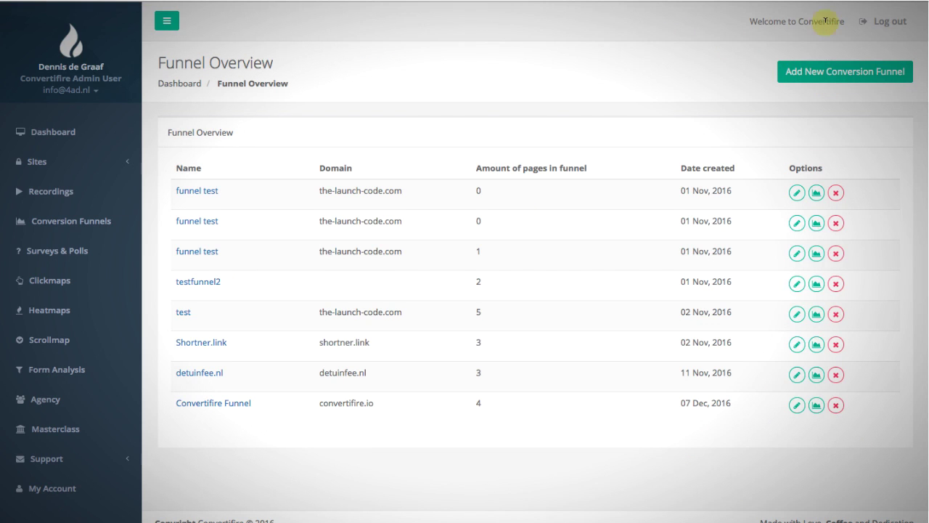
- Create a new conversion funnel for the domain convertifire.io
{"action": "left_click", "coordinate": [820, 71]}
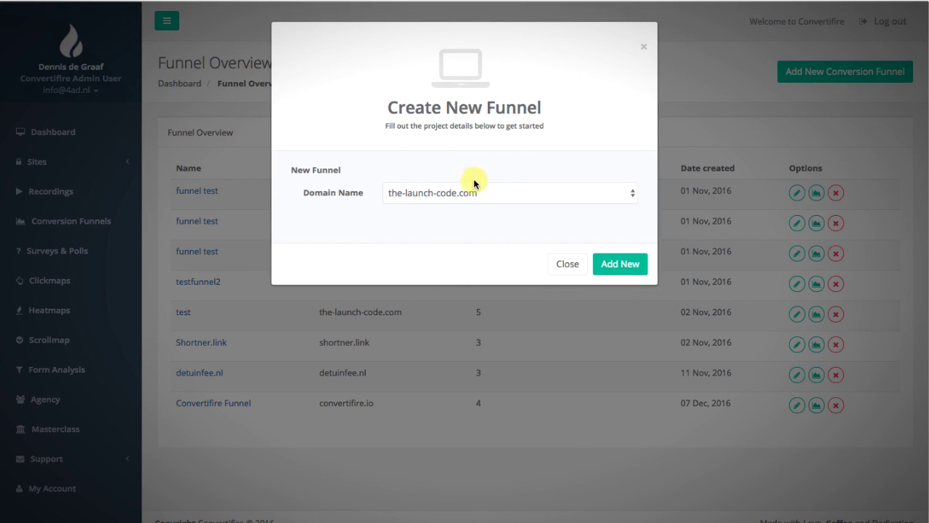
{"action": "left_click", "coordinate": [468, 193]}
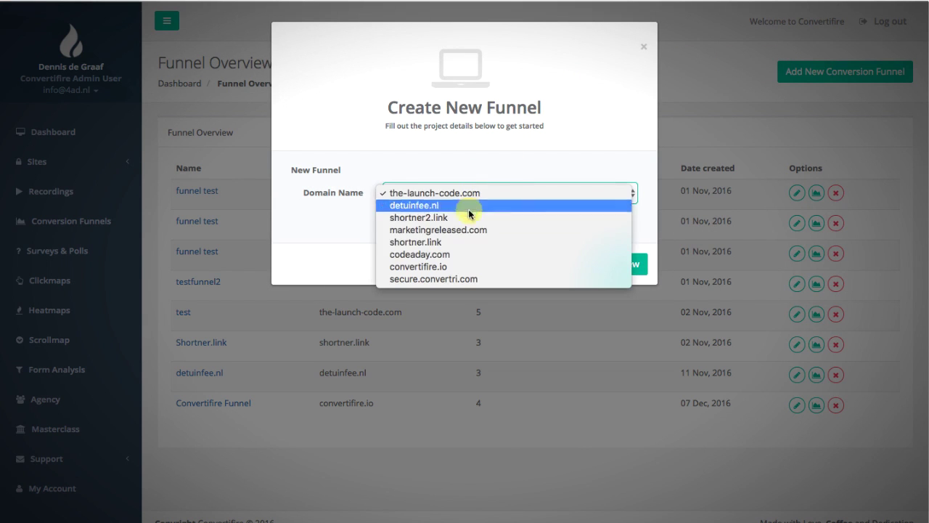
{"action": "left_click", "coordinate": [462, 265]}
{"action": "left_click", "coordinate": [610, 265]}
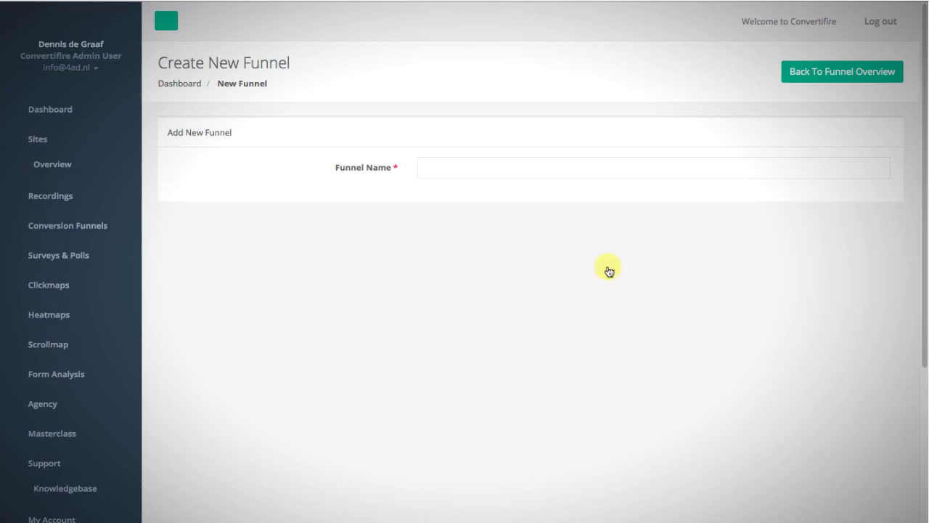
- Name the new funnel "Convertifire Prelaunch"
{"action": "left_click", "coordinate": [461, 166]}
{"action": "type", "text": "CONV"}
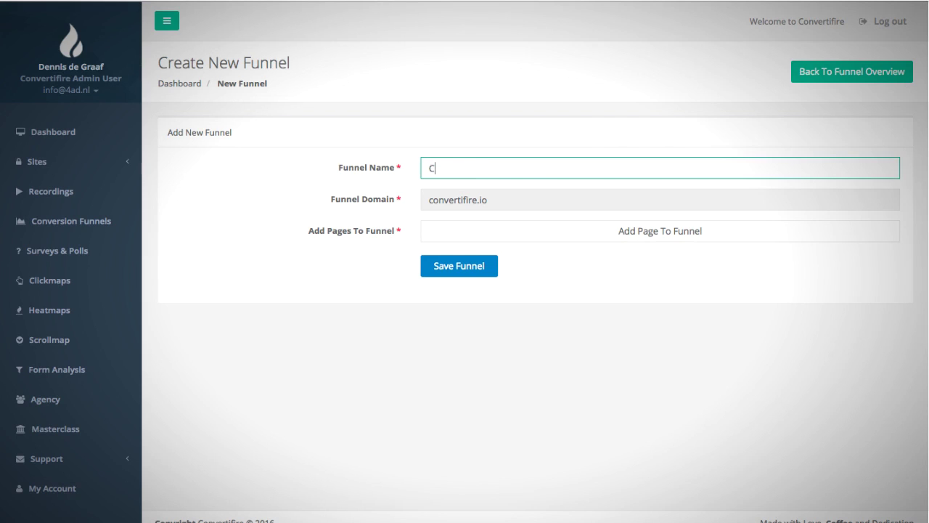
{"action": "key", "text": "BackSpace"}
{"action": "key", "text": "BackSpace"}
{"action": "type", "text": "nvertifire Prelaunch"}
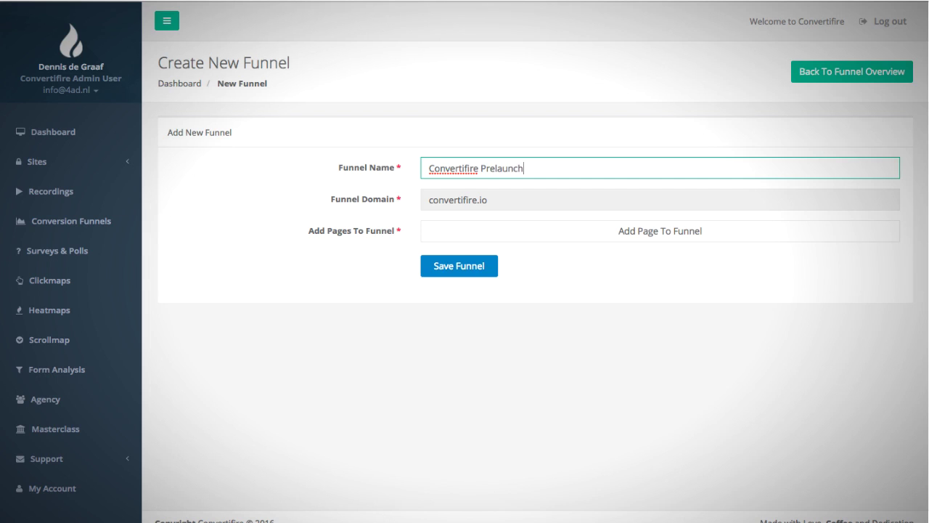
- Add a first page with the path "revealed" to the funnel
{"action": "left_click", "coordinate": [512, 231]}
{"action": "left_click", "coordinate": [532, 232]}
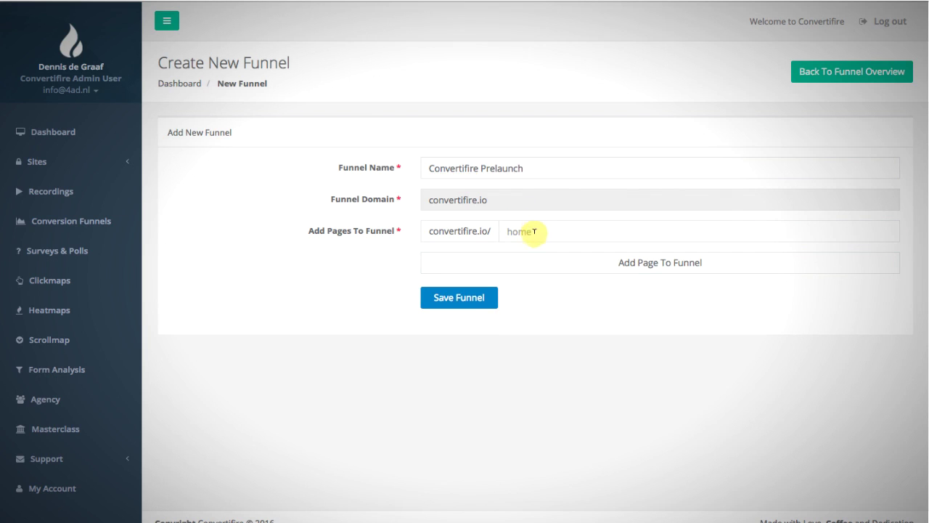
{"action": "type", "text": "revealed"}
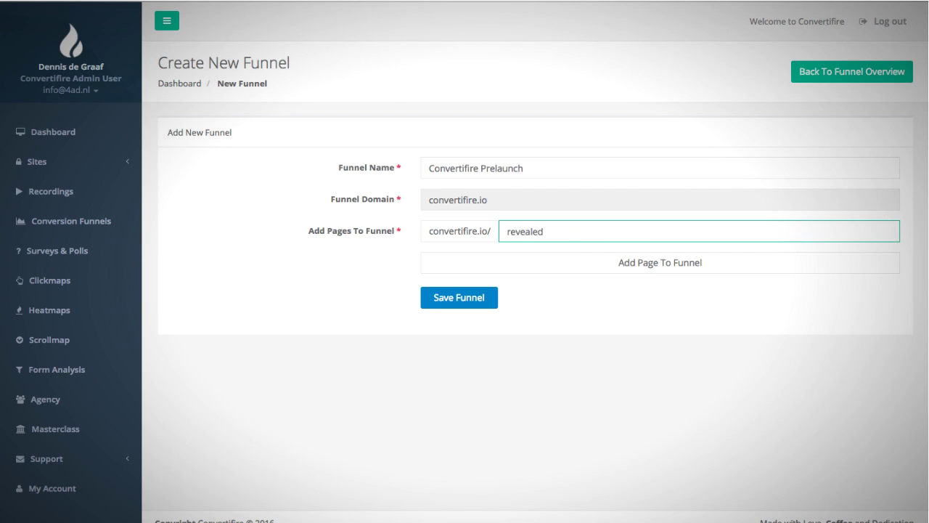
- Add a second funnel page with the path "revealed/video-1", reusing the first page's path, and copy the full path
{"action": "left_click", "coordinate": [543, 268]}
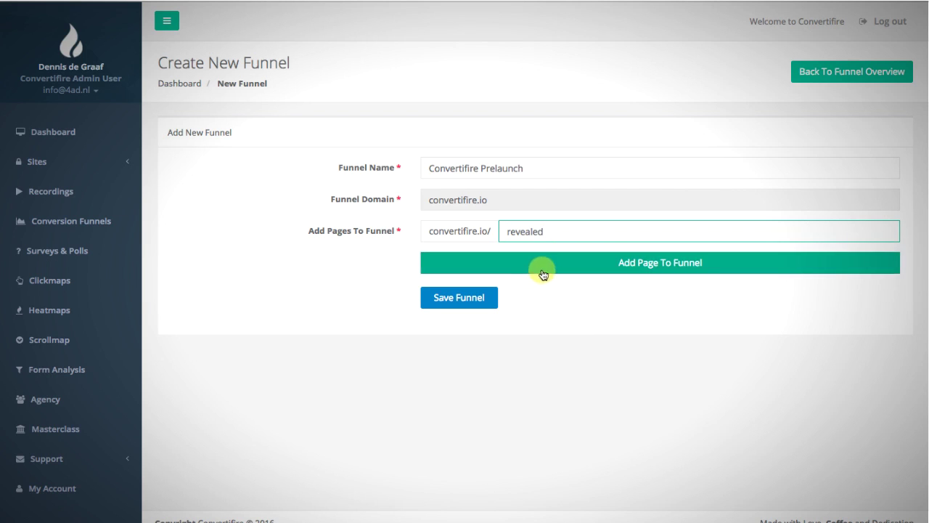
{"action": "left_click", "coordinate": [543, 264]}
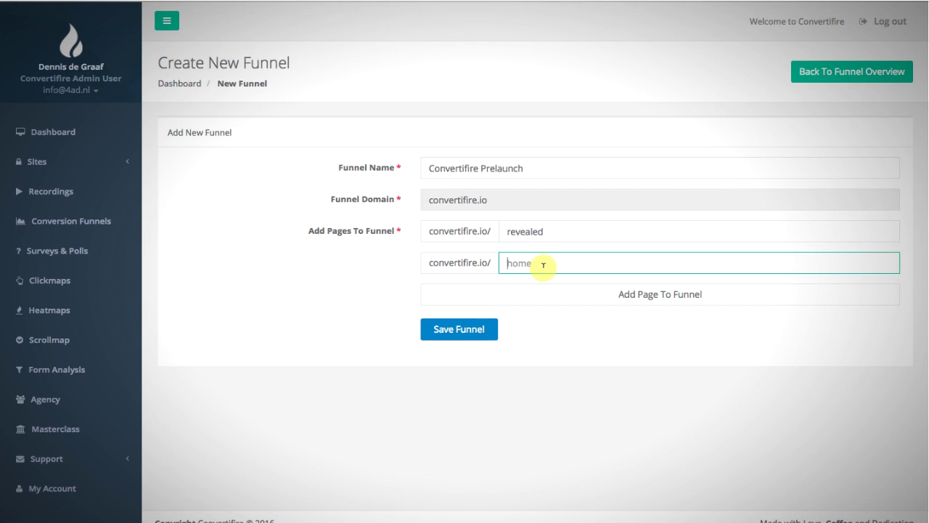
{"action": "double_click", "coordinate": [530, 230]}
{"action": "key", "text": "ctrl+c"}
{"action": "left_click", "coordinate": [521, 262]}
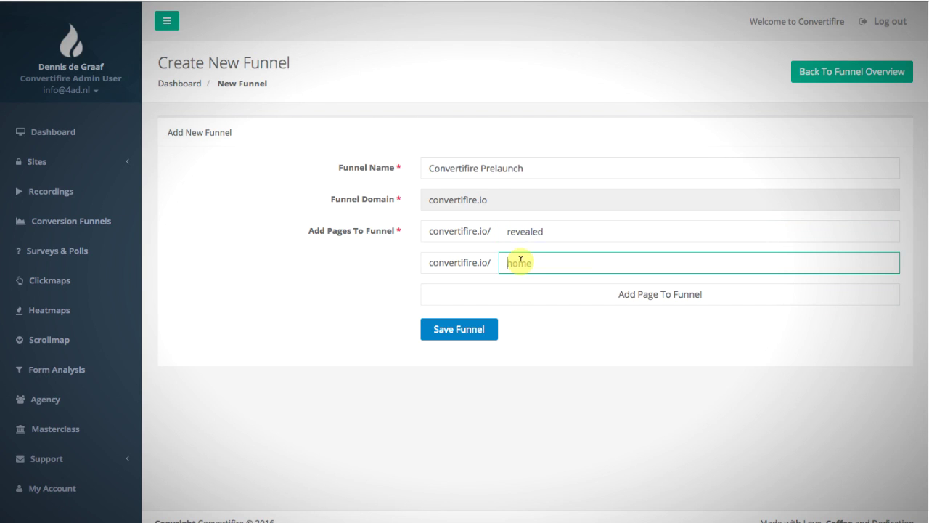
{"action": "key", "text": "ctrl+v"}
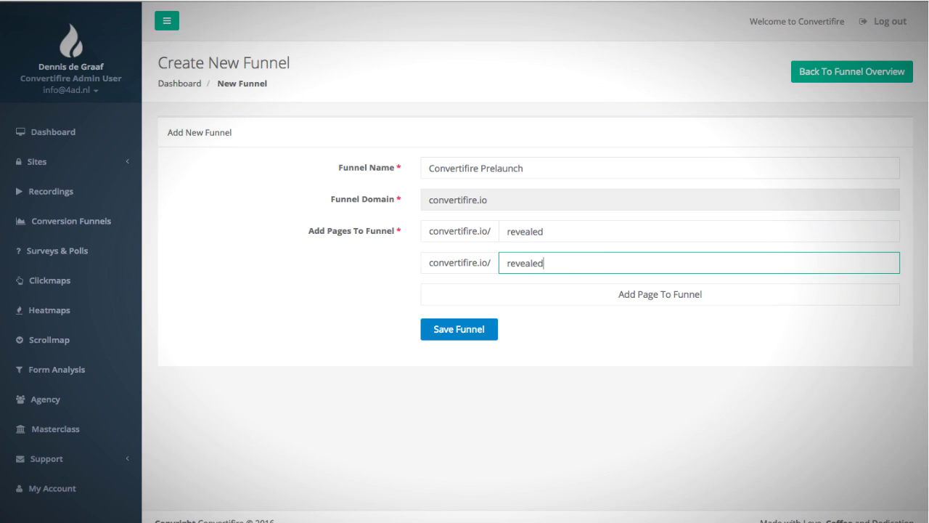
{"action": "type", "text": "/video-1"}
{"action": "key", "text": "ctrl+a"}
{"action": "key", "text": "ctrl+c"}
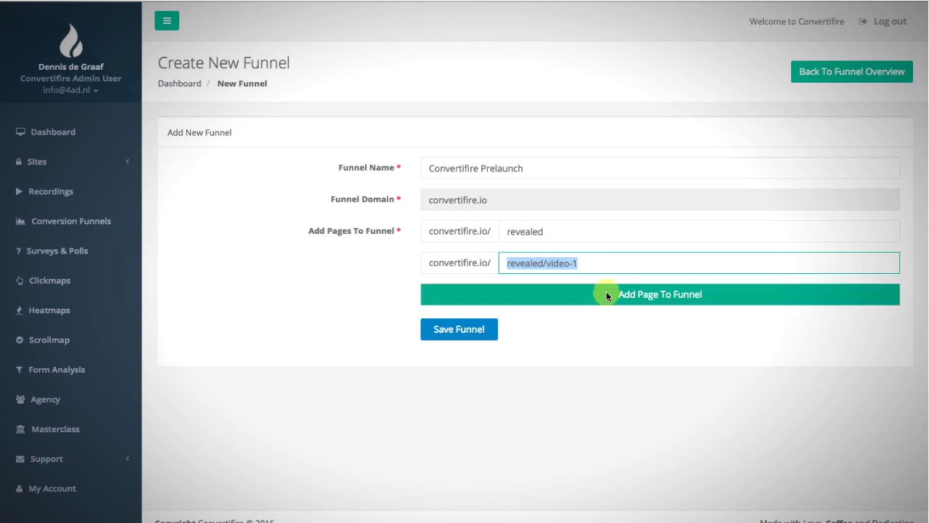
- Add a third and a fourth page to the funnel with the paths "revealed/video-2" and "revealed/video-3"
{"action": "left_click", "coordinate": [607, 295]}
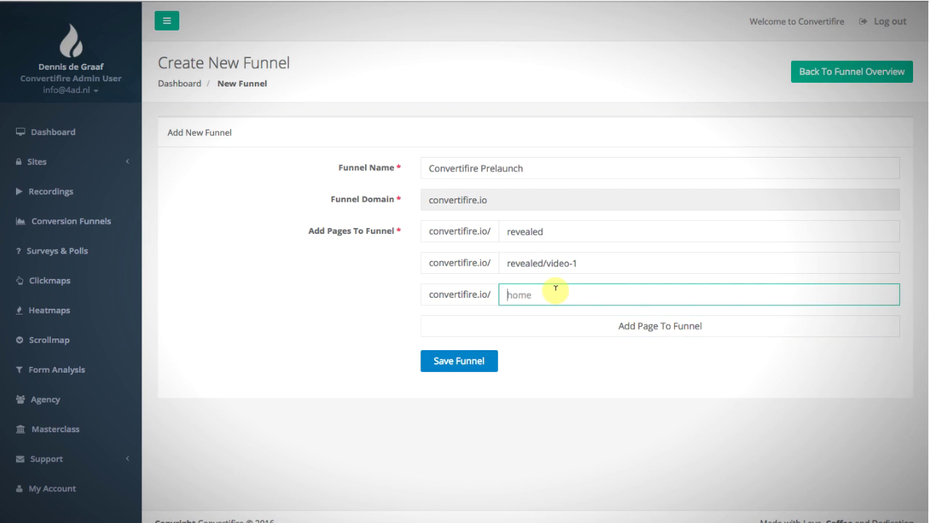
{"action": "key", "text": "ctrl+v"}
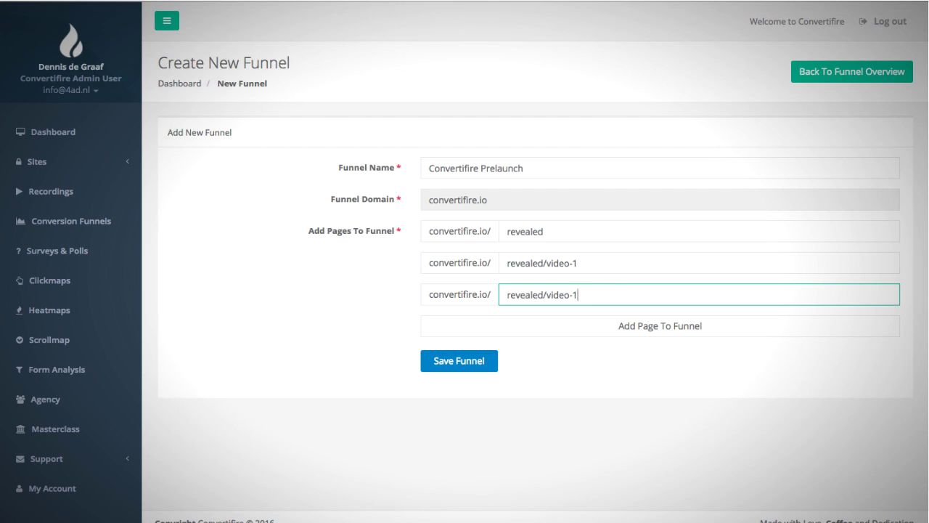
{"action": "left_click", "coordinate": [607, 324]}
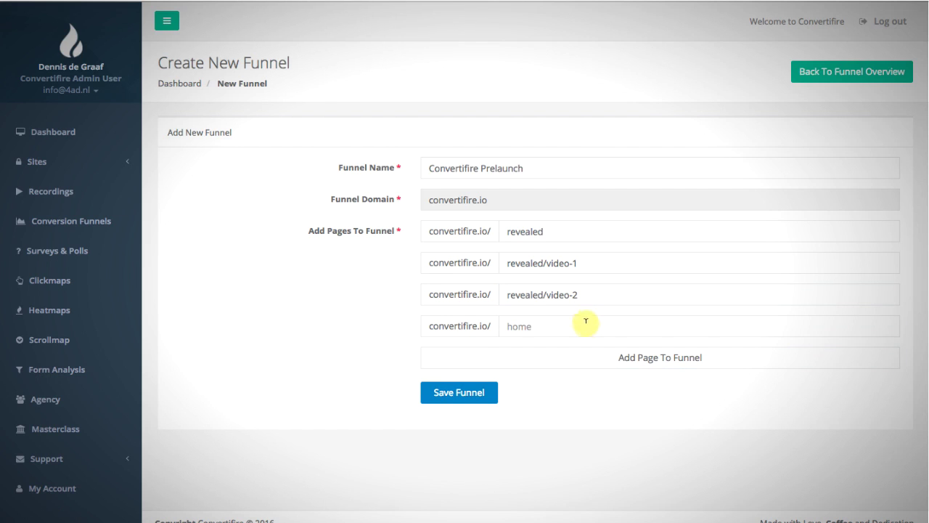
{"action": "left_click", "coordinate": [588, 326]}
{"action": "key", "text": "ctrl+v"}
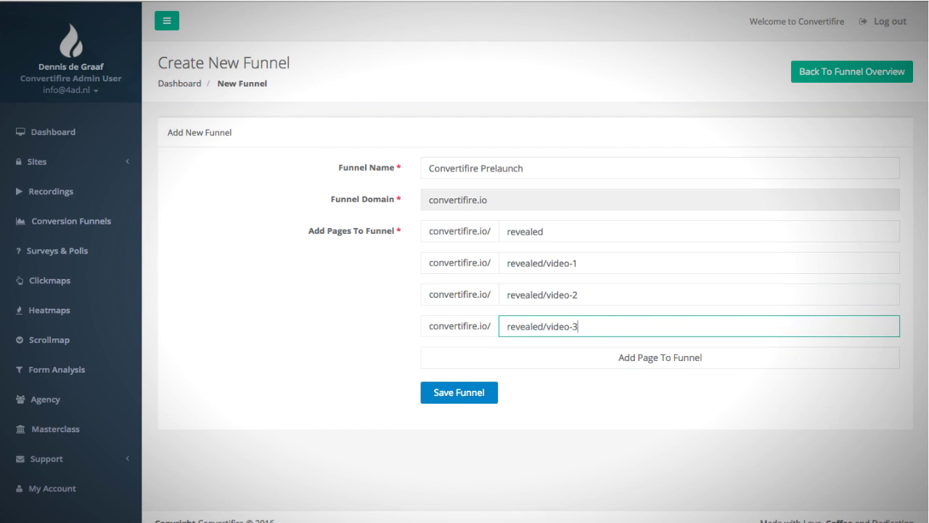
- Add a fifth funnel page with the path "early-bird-discount-bonuses" and save the funnel
{"action": "left_click", "coordinate": [616, 356]}
{"action": "type", "text": "early-bird-discount-bonuses/"}
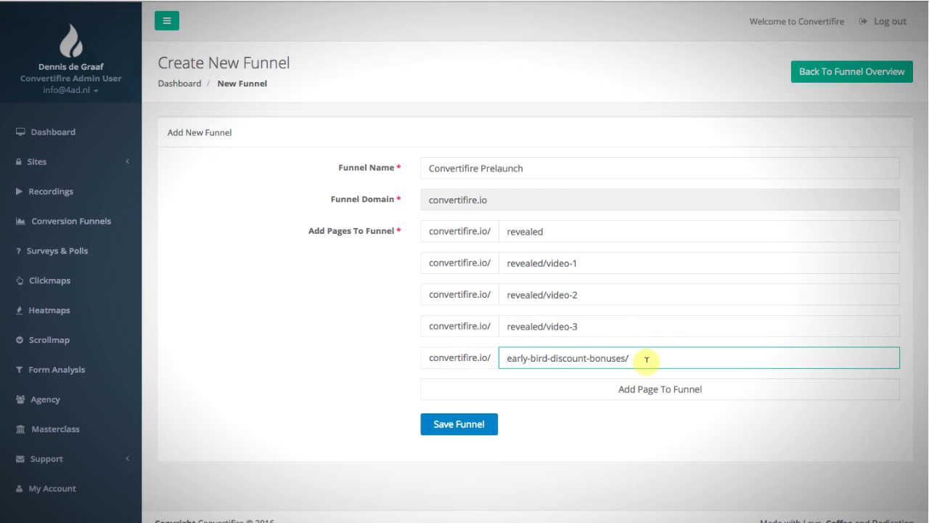
{"action": "key", "text": "Home"}
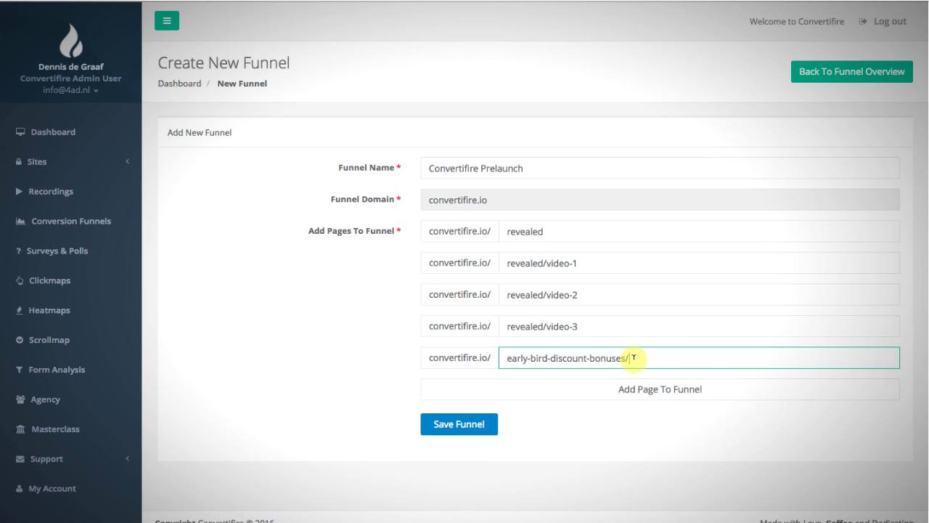
{"action": "key", "text": "BackSpace"}
{"action": "left_click", "coordinate": [459, 435]}
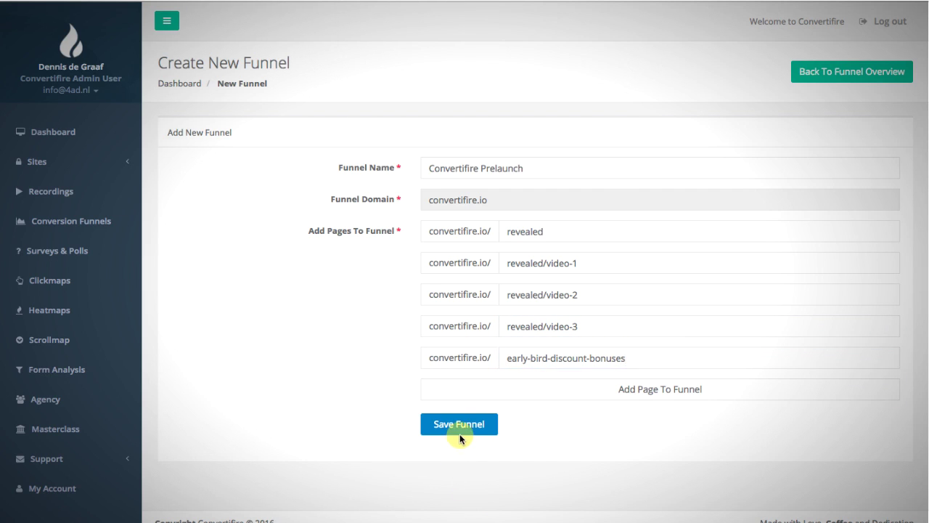
{"action": "left_click", "coordinate": [465, 429]}
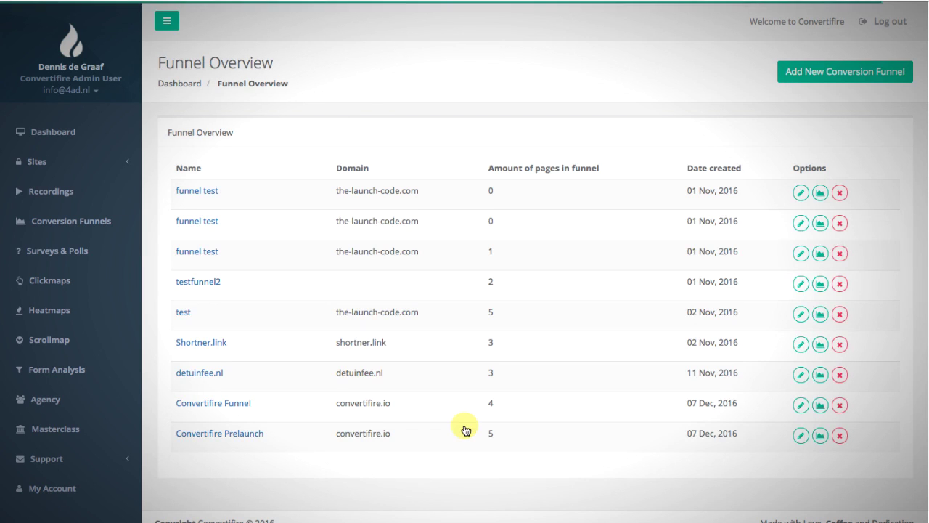
- Examine the Convertifire Prelaunch funnel statistics, comparing sessions, drop-off and conversion rates per step across both date ranges
{"action": "left_click", "coordinate": [818, 437]}
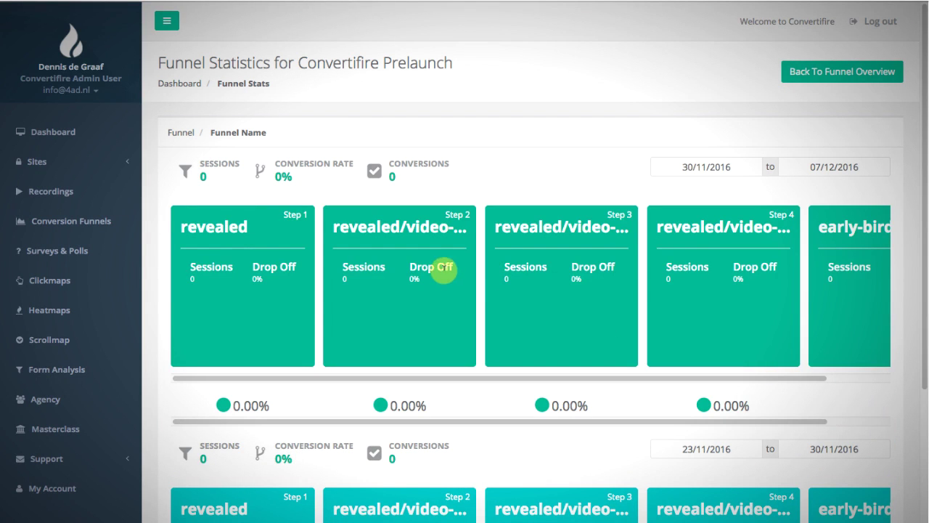
{"action": "scroll", "coordinate": [508, 218], "scroll_direction": "down", "scroll_amount": 1}
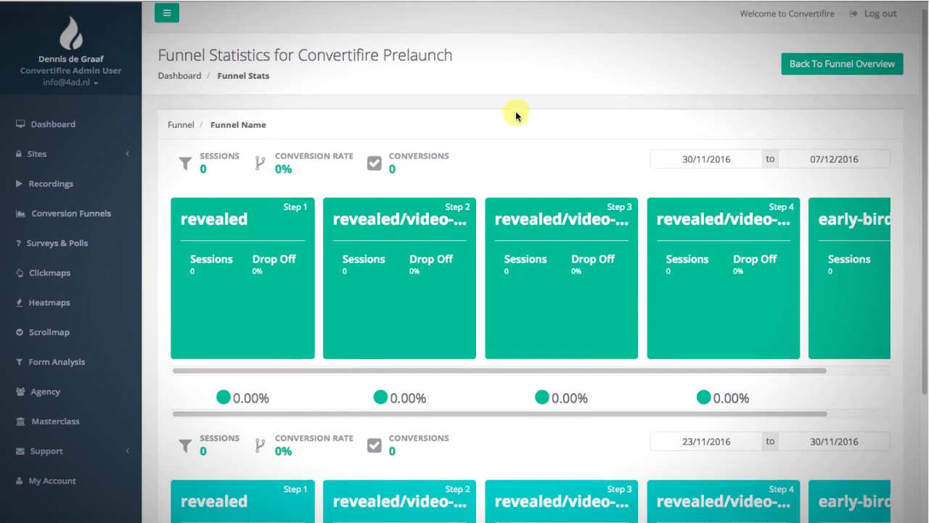
{"action": "scroll", "coordinate": [516, 114], "scroll_direction": "down", "scroll_amount": 1}
{"action": "scroll", "coordinate": [515, 114], "scroll_direction": "down", "scroll_amount": 2}
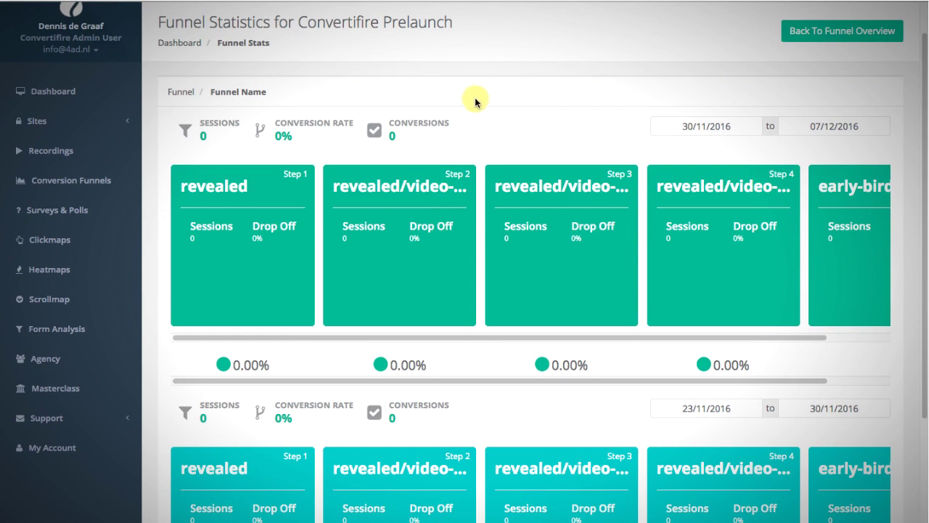
{"action": "scroll", "coordinate": [459, 97], "scroll_direction": "down", "scroll_amount": 1}
{"action": "scroll", "coordinate": [308, 211], "scroll_direction": "right", "scroll_amount": 4}
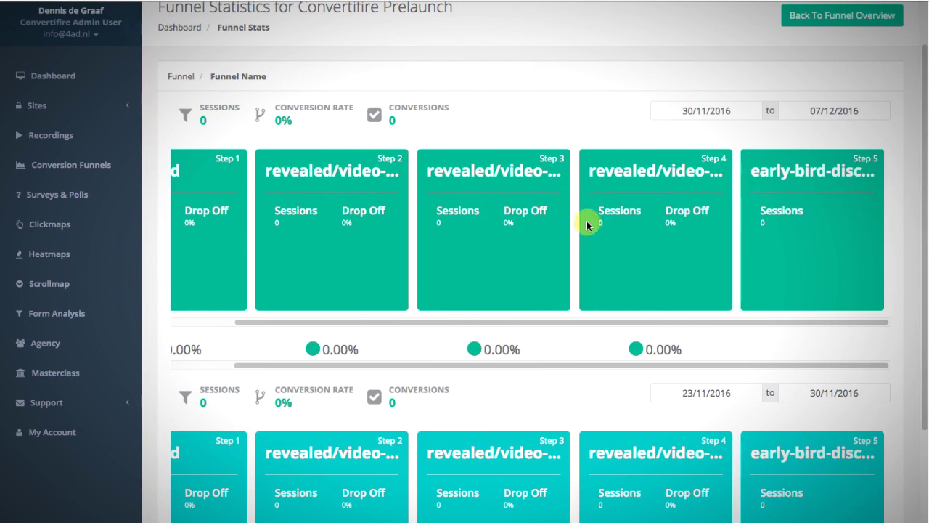
{"action": "scroll", "coordinate": [752, 224], "scroll_direction": "left", "scroll_amount": 4}
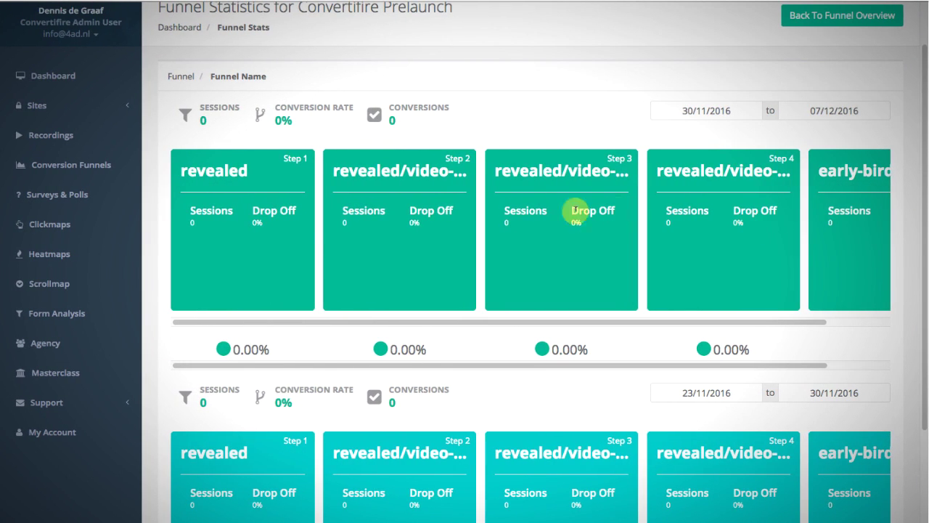
{"action": "scroll", "coordinate": [477, 197], "scroll_direction": "down", "scroll_amount": 3}
{"action": "scroll", "coordinate": [477, 197], "scroll_direction": "up", "scroll_amount": 3}
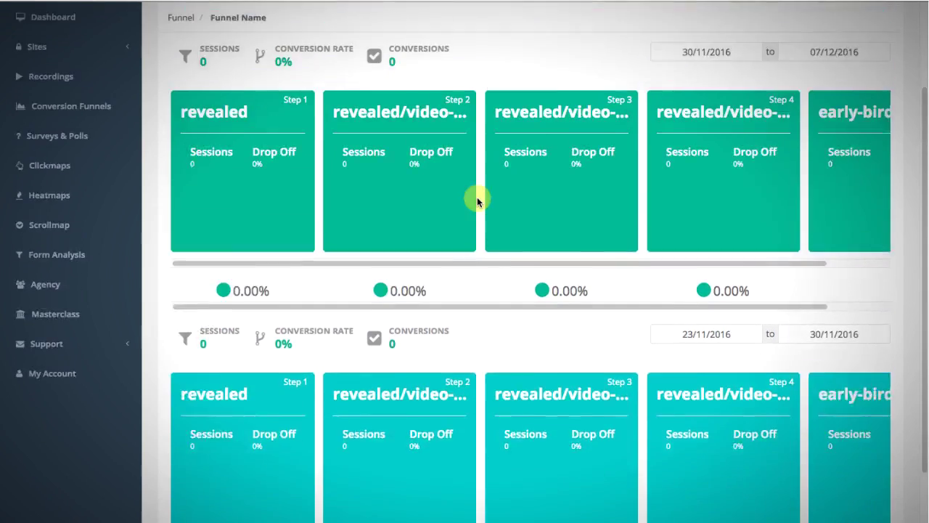
{"action": "scroll", "coordinate": [477, 197], "scroll_direction": "down", "scroll_amount": 1}
{"action": "scroll", "coordinate": [242, 282], "scroll_direction": "down", "scroll_amount": 1}
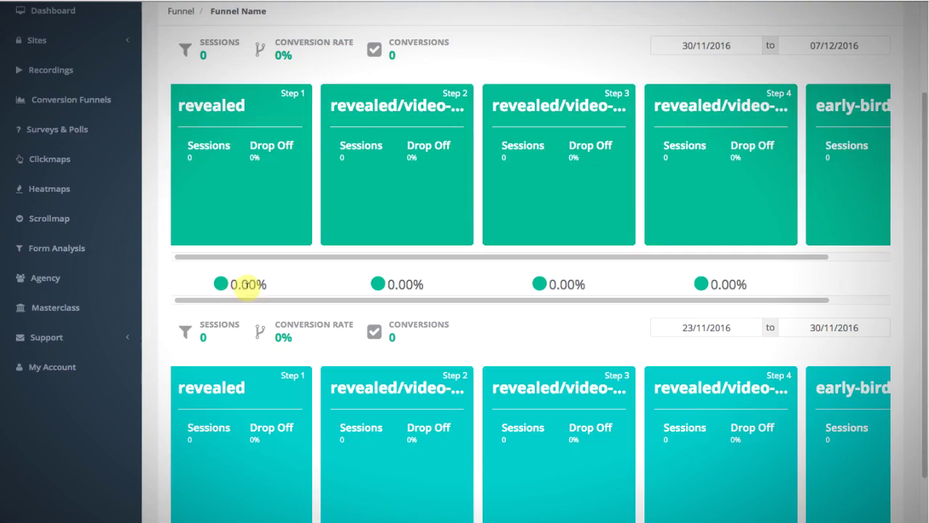
{"action": "scroll", "coordinate": [234, 286], "scroll_direction": "right", "scroll_amount": 2}
{"action": "scroll", "coordinate": [238, 281], "scroll_direction": "left", "scroll_amount": 2}
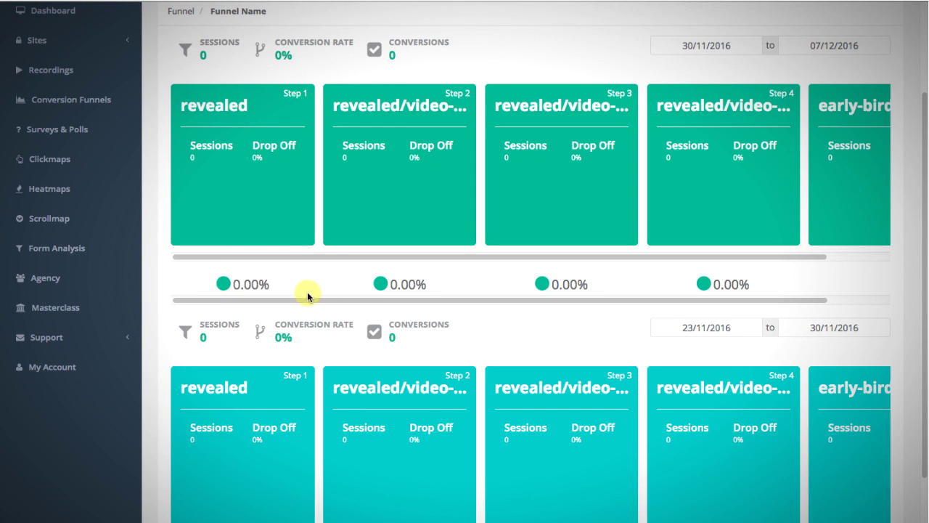
{"action": "left_click", "coordinate": [391, 133]}
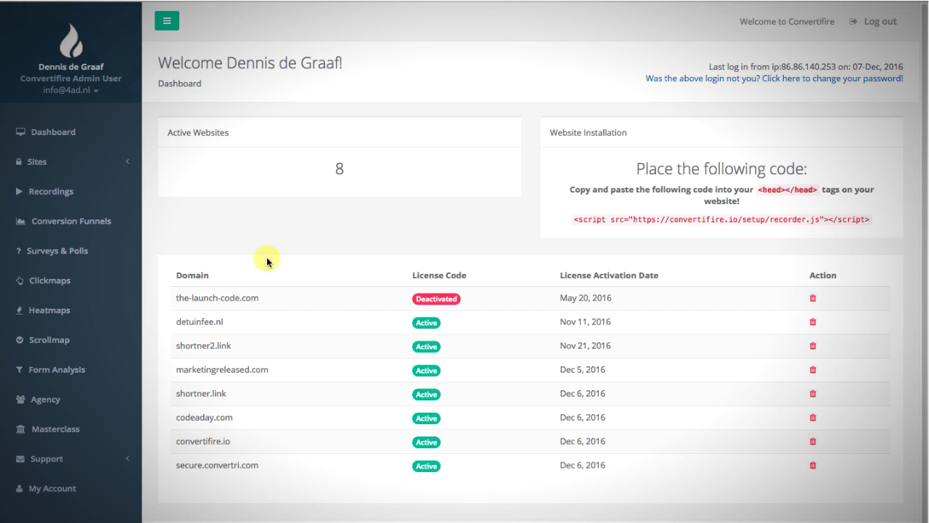
{"action": "left_click", "coordinate": [76, 259]}
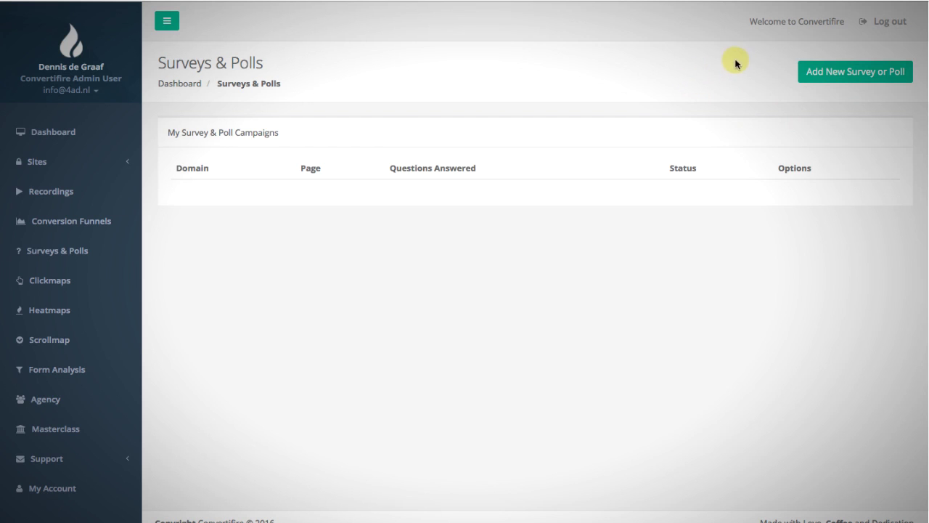
{"action": "left_click", "coordinate": [852, 71]}
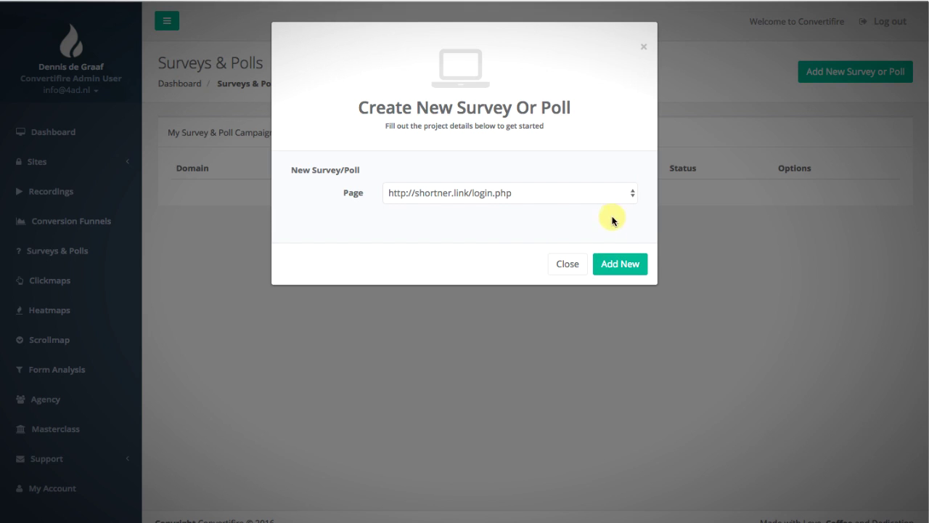
{"action": "left_click", "coordinate": [604, 194]}
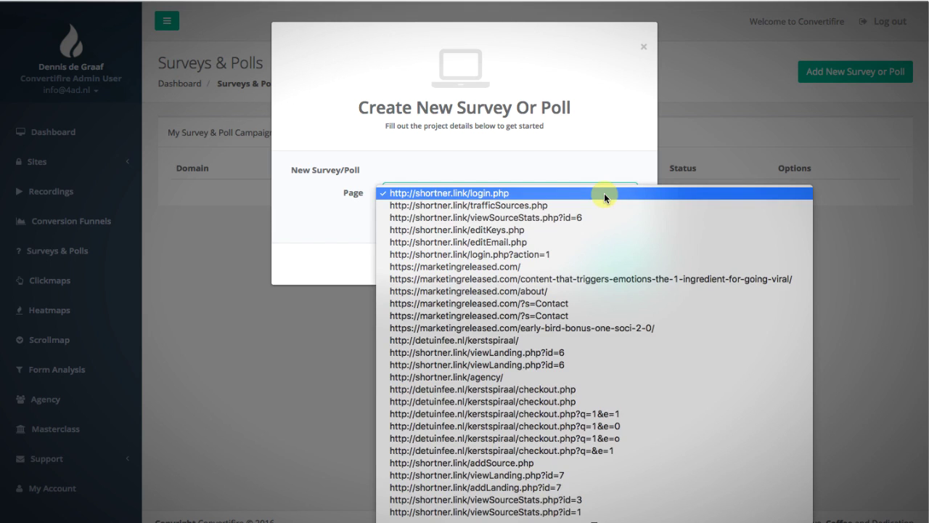
{"action": "scroll", "coordinate": [613, 218], "scroll_direction": "down", "scroll_amount": 5}
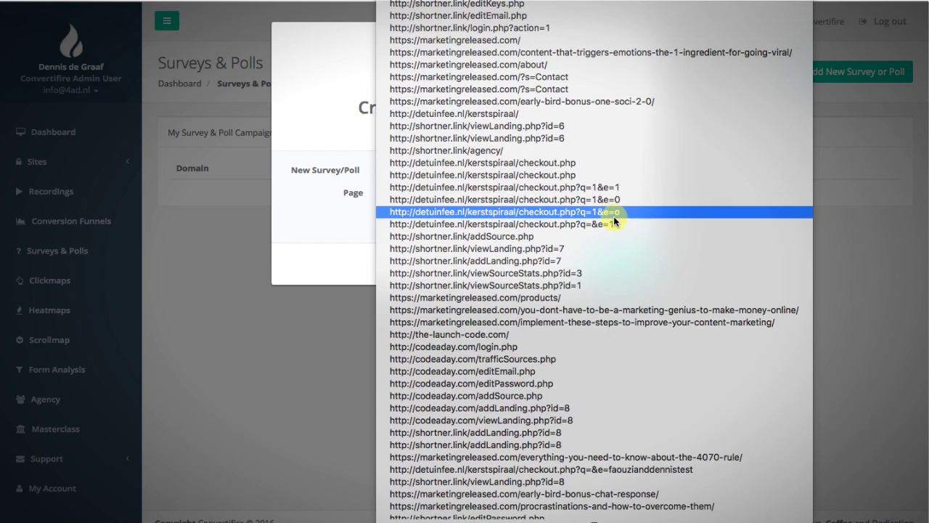
{"action": "left_click", "coordinate": [345, 207]}
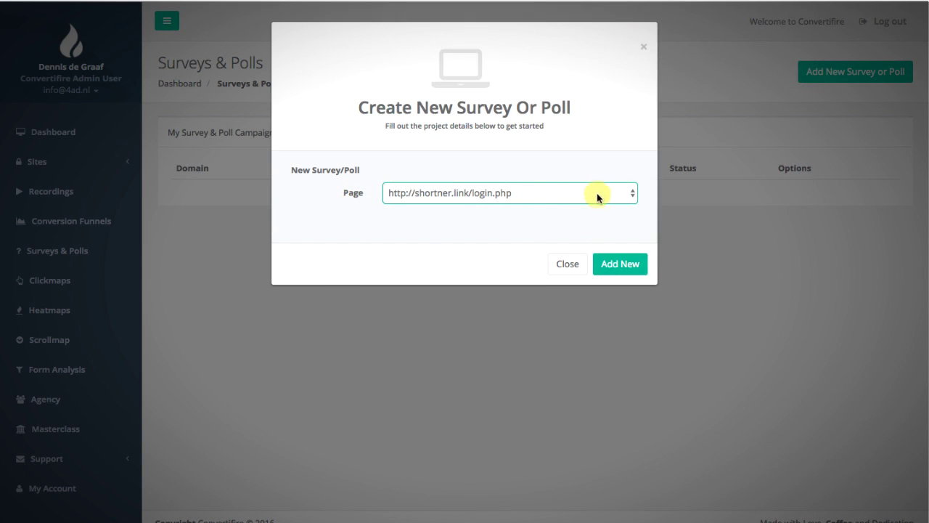
{"action": "left_click", "coordinate": [611, 267]}
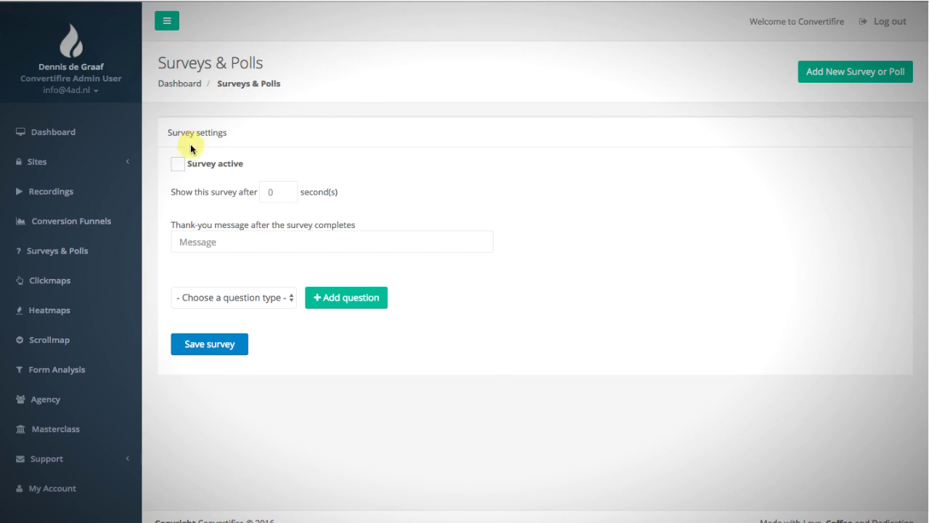
- Activate the survey and set its thank-you message to "Thank you!"
{"action": "left_click", "coordinate": [180, 163]}
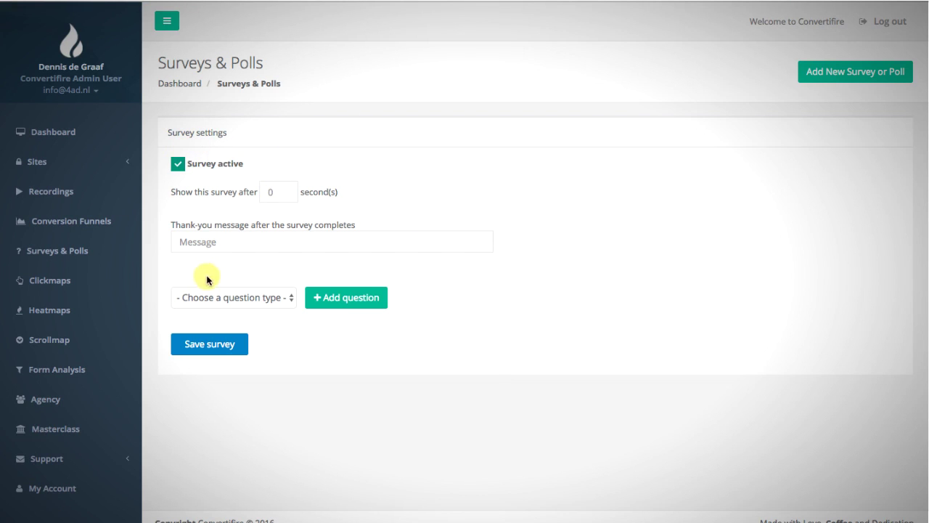
{"action": "left_click", "coordinate": [217, 244]}
{"action": "type", "text": "Thank you!"}
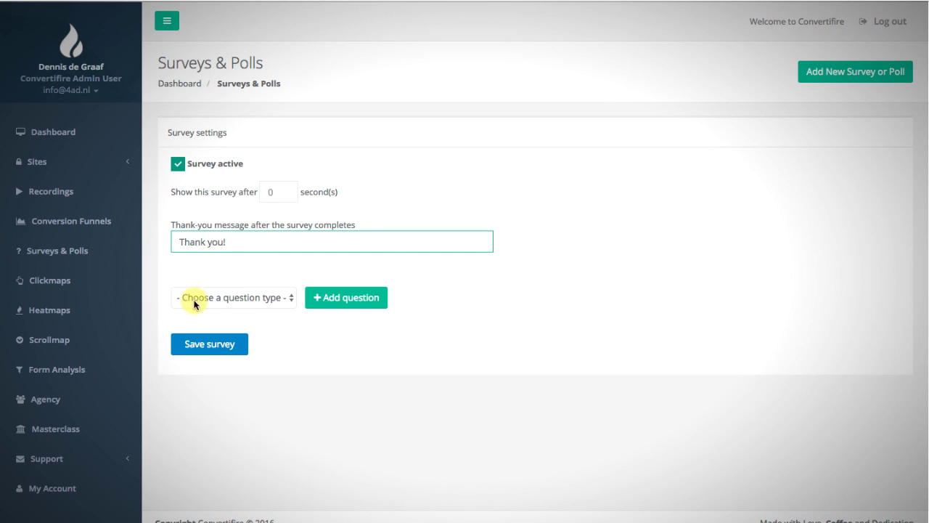
- Add a One choice question to the survey with the text "Do you like it so far?"
{"action": "left_click", "coordinate": [215, 297]}
{"action": "left_click", "coordinate": [243, 320]}
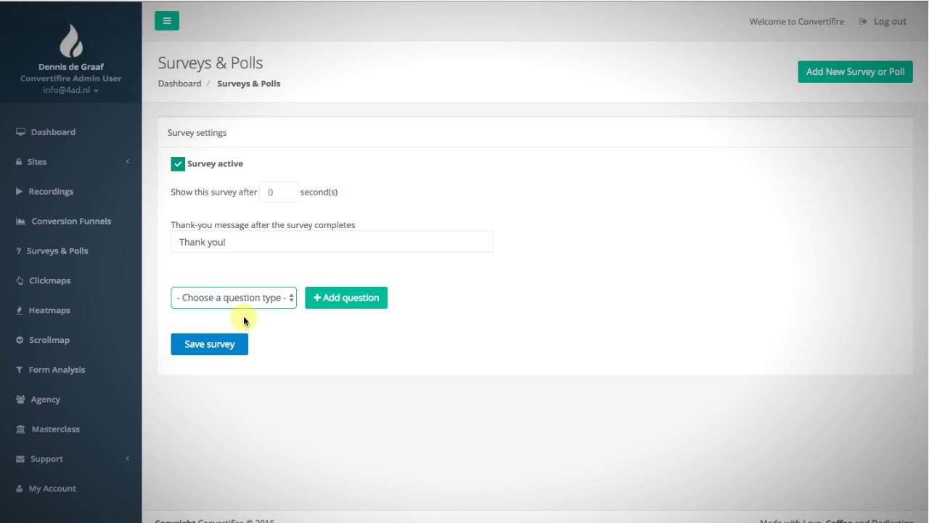
{"action": "left_click", "coordinate": [374, 299]}
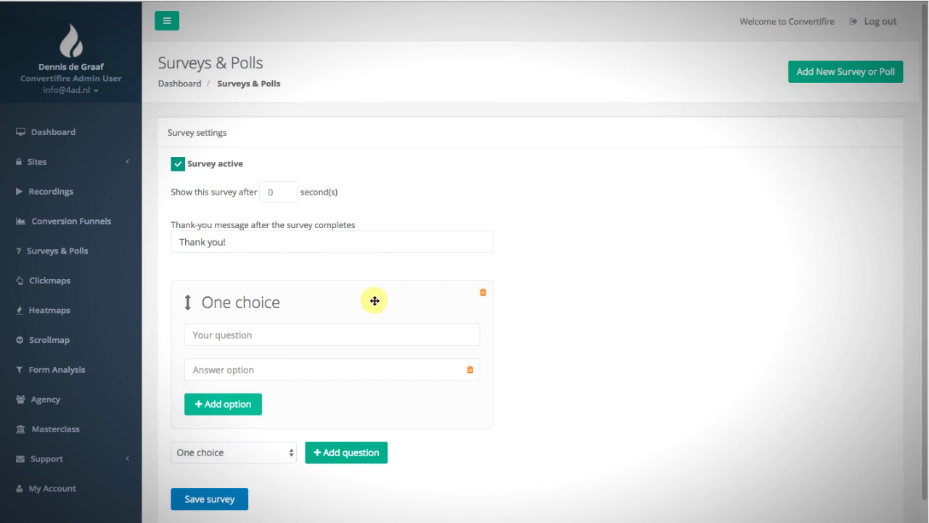
{"action": "left_click", "coordinate": [271, 336]}
{"action": "type", "text": "D"}
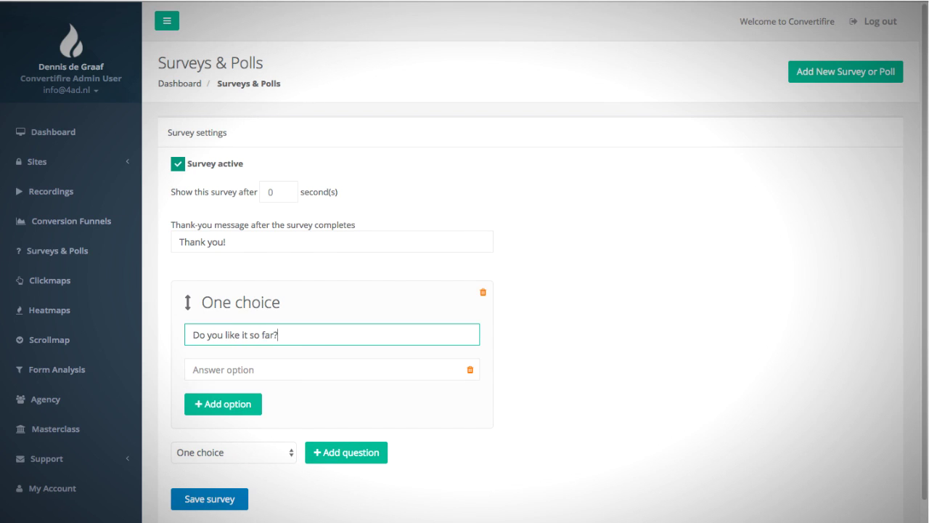
- Give the question the answer options "Yes" and "No" and save the survey
{"action": "left_click", "coordinate": [284, 373]}
{"action": "type", "text": "Yes"}
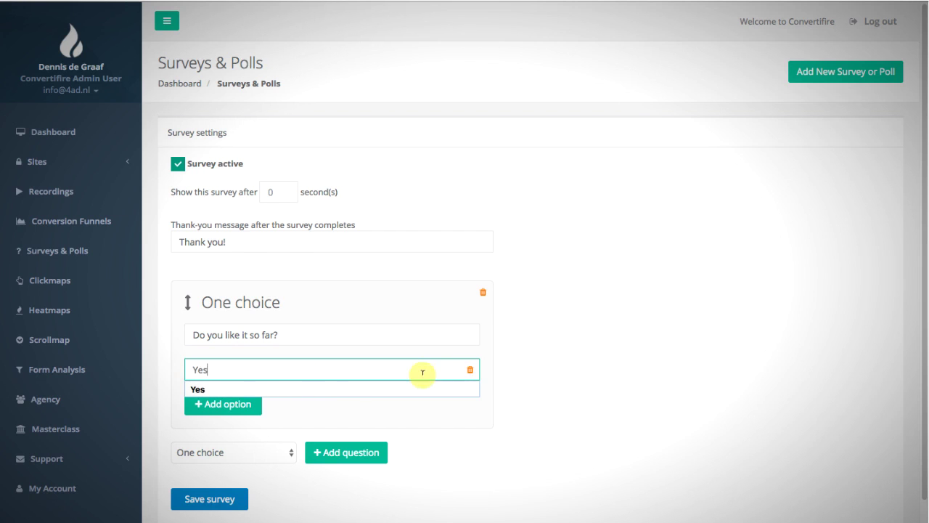
{"action": "left_click", "coordinate": [232, 404]}
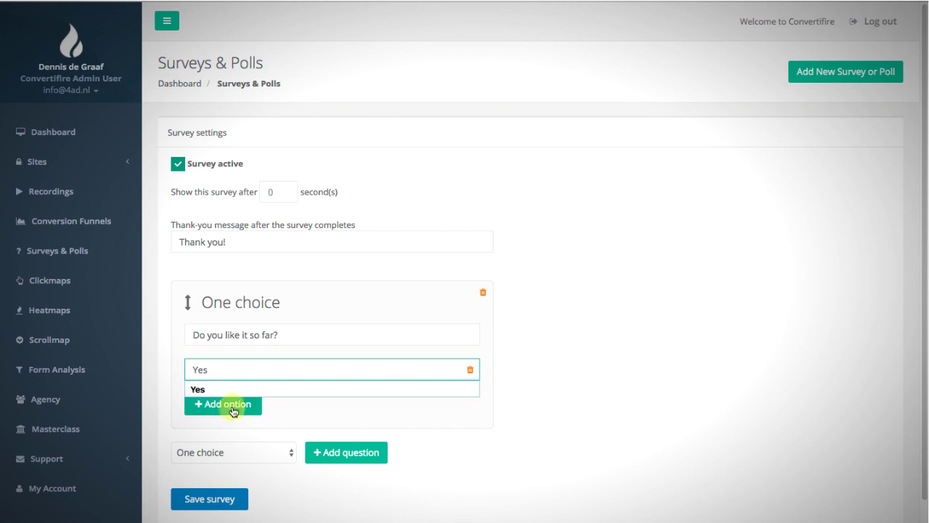
{"action": "left_click", "coordinate": [250, 400]}
{"action": "type", "text": "No"}
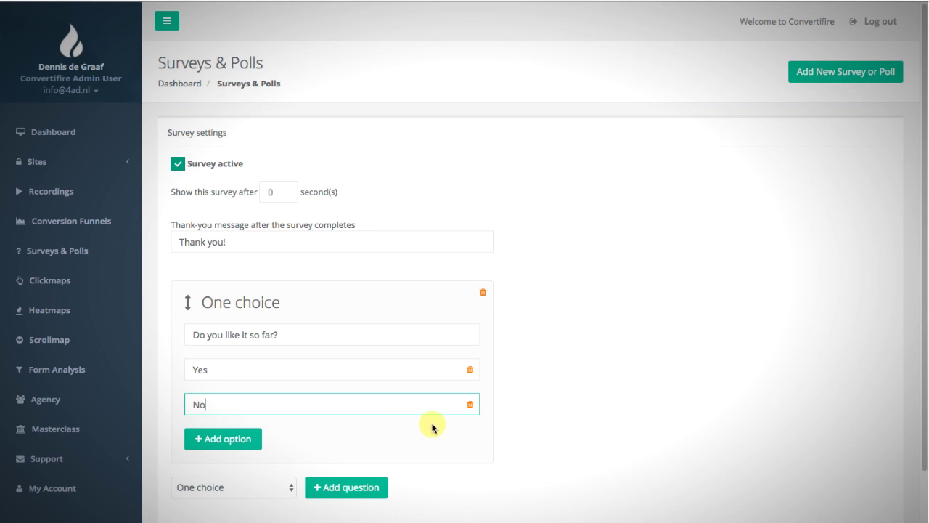
{"action": "scroll", "coordinate": [440, 429], "scroll_direction": "down", "scroll_amount": 2}
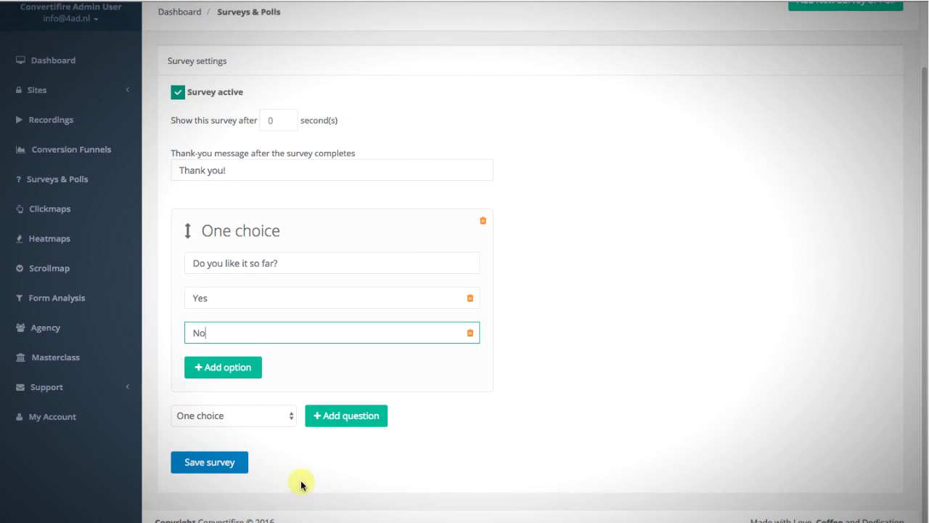
{"action": "left_click", "coordinate": [223, 472]}
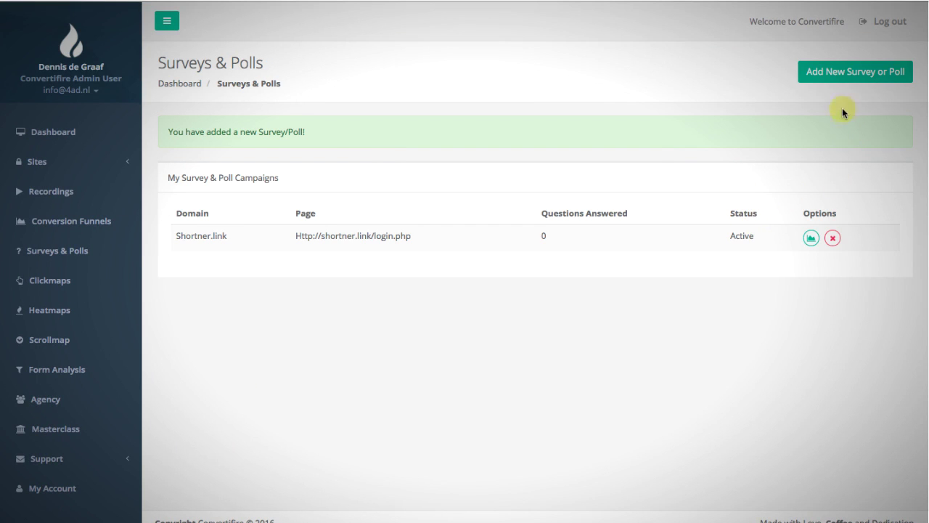
{"action": "left_click", "coordinate": [823, 69]}
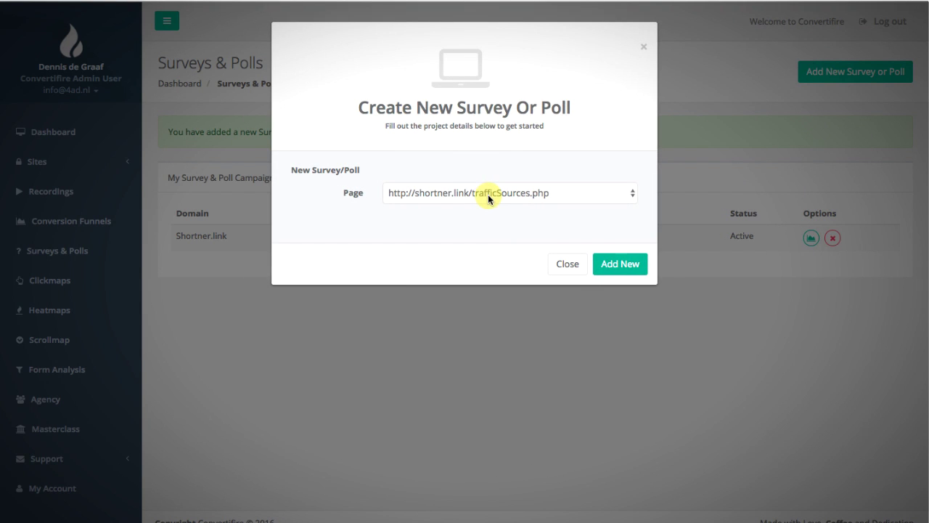
{"action": "left_click", "coordinate": [616, 266]}
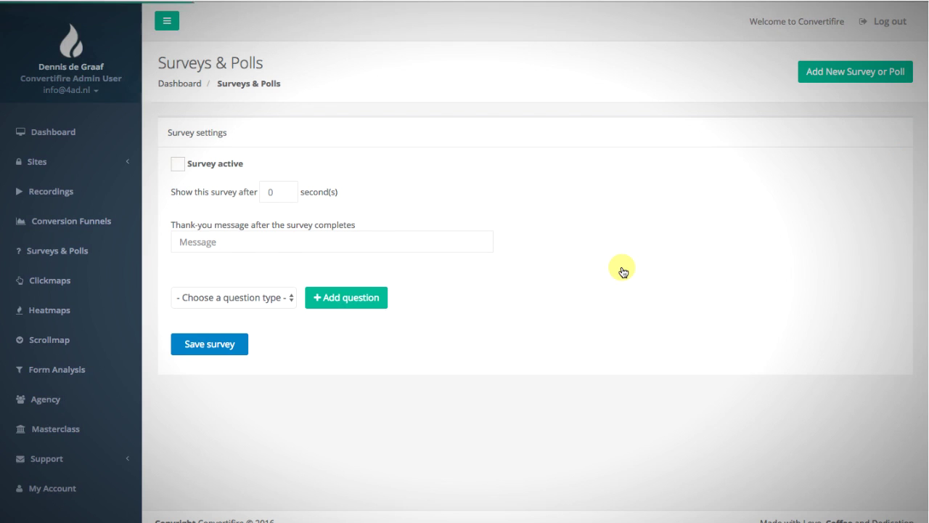
- Activate the survey and set its thank-you message to "Thank you"
{"action": "left_click", "coordinate": [177, 164]}
{"action": "left_click", "coordinate": [191, 240]}
{"action": "type", "text": "Thank you"}
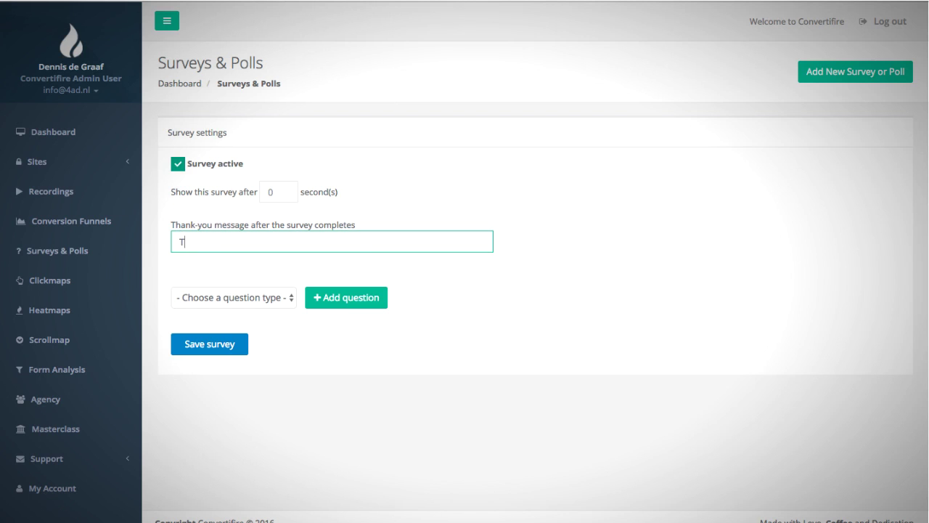
- Add an Open question to the survey with the text "Do you like this software so far?"
{"action": "left_click", "coordinate": [186, 298]}
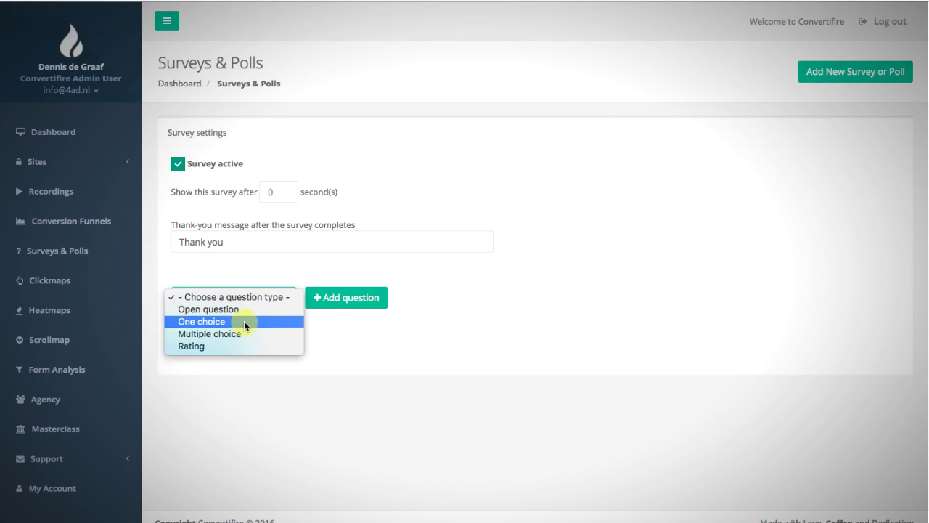
{"action": "left_click", "coordinate": [244, 333]}
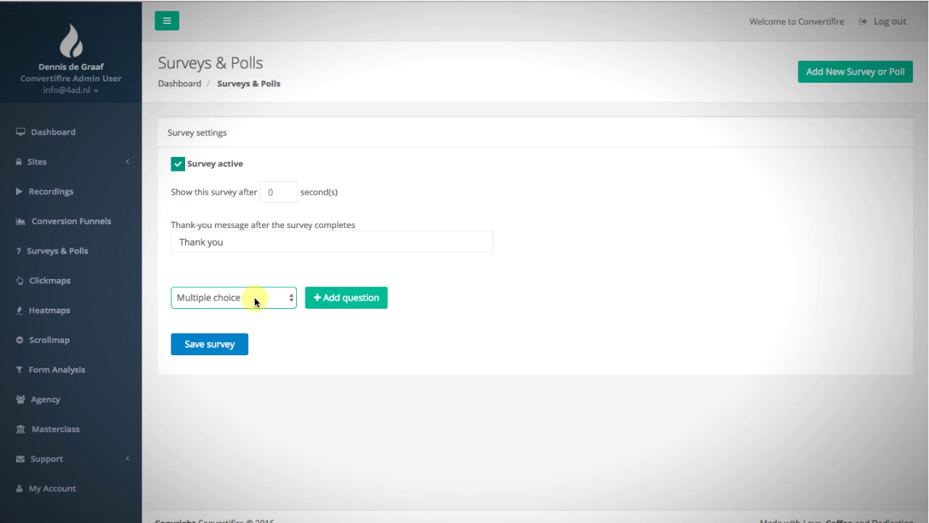
{"action": "left_click", "coordinate": [254, 296]}
{"action": "left_click", "coordinate": [230, 274]}
{"action": "left_click", "coordinate": [358, 304]}
{"action": "left_click", "coordinate": [239, 331]}
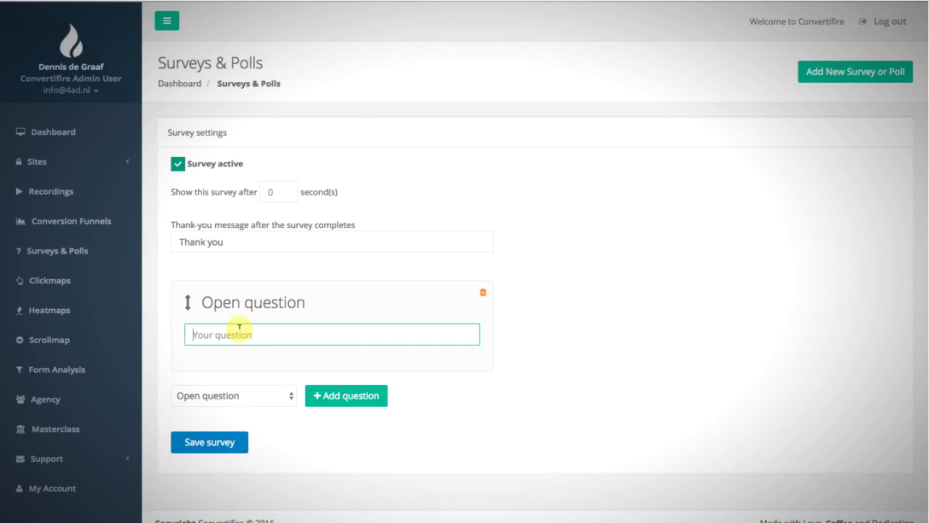
{"action": "type", "text": "Do"}
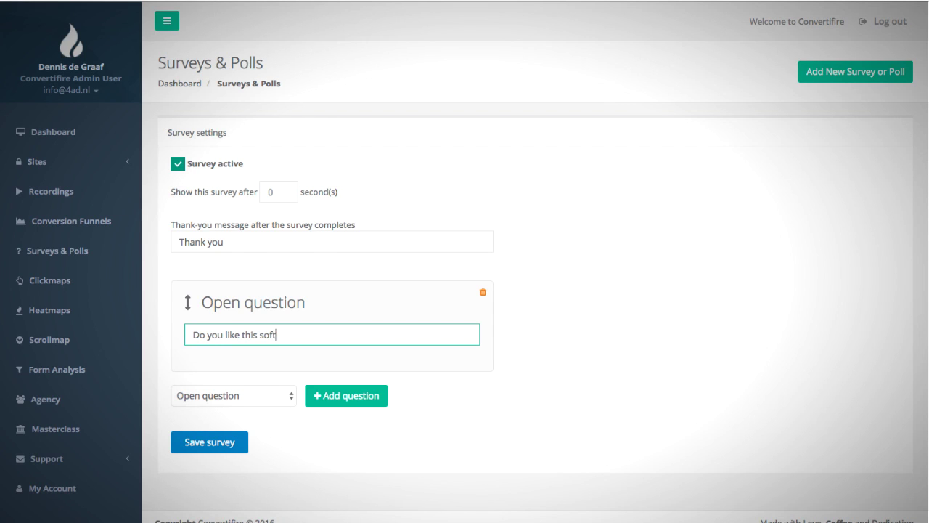
{"action": "type", "text": "you like this software so far?"}
{"action": "left_click", "coordinate": [322, 396]}
{"action": "scroll", "coordinate": [323, 398], "scroll_direction": "down", "scroll_amount": 2}
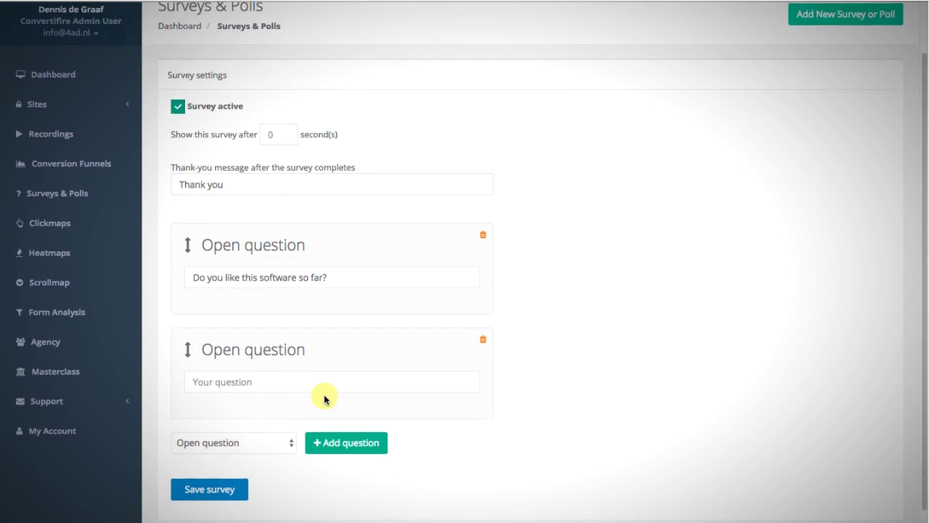
{"action": "left_click", "coordinate": [266, 378]}
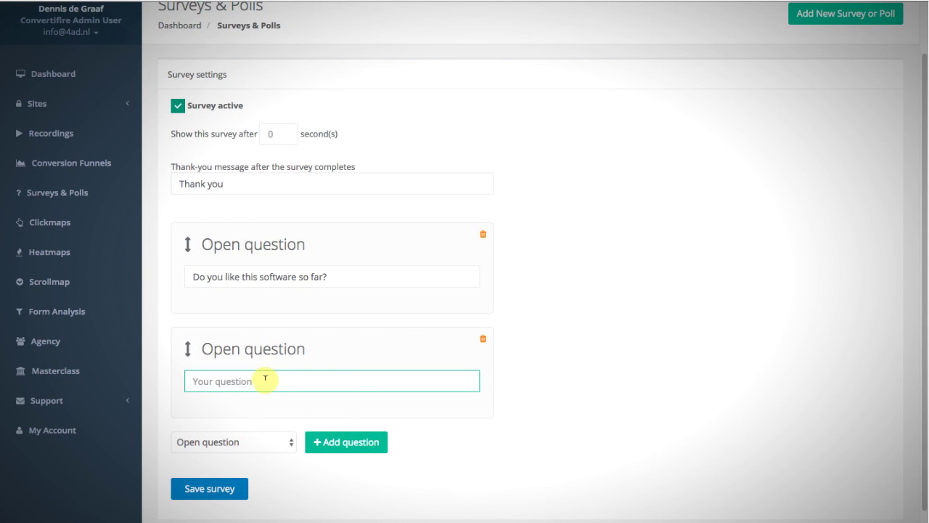
{"action": "left_click", "coordinate": [483, 339]}
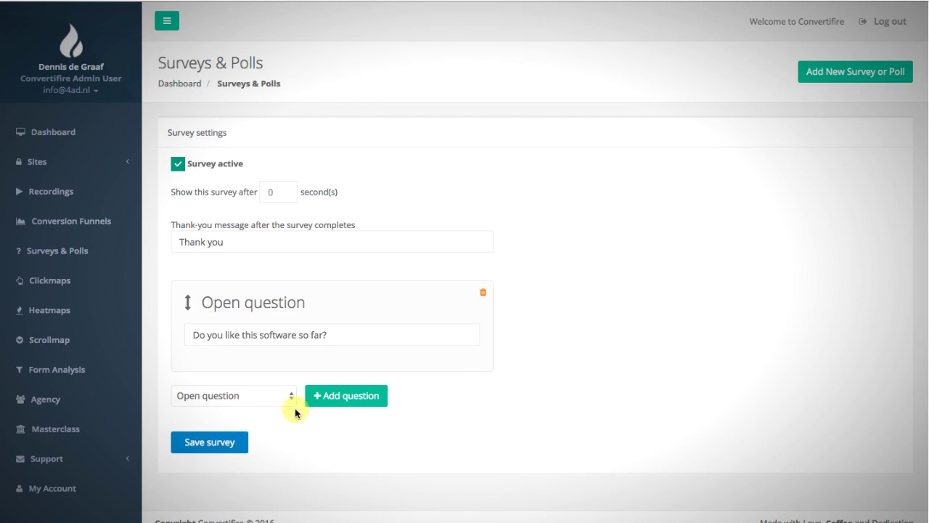
- Add a Rating question with the text "Please rate your experience!" and a scale of 1 to 5
{"action": "left_click", "coordinate": [255, 394]}
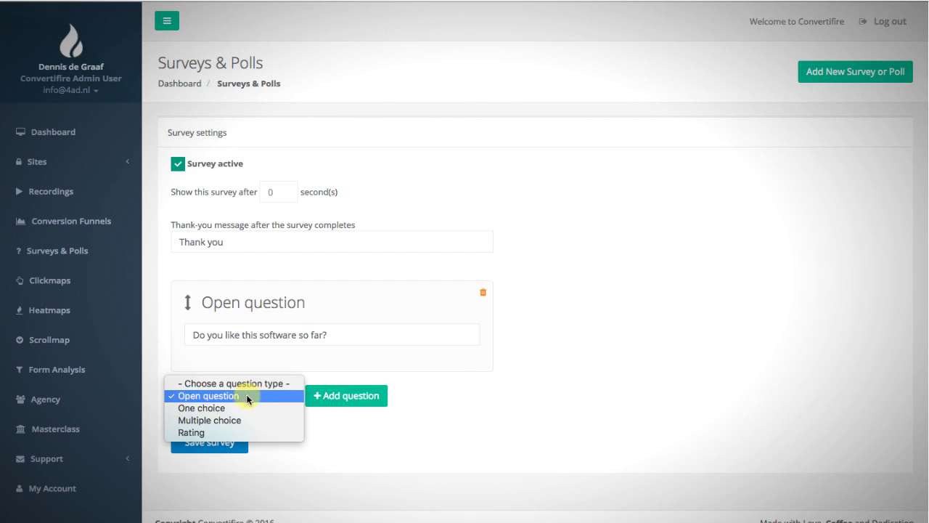
{"action": "left_click", "coordinate": [220, 432]}
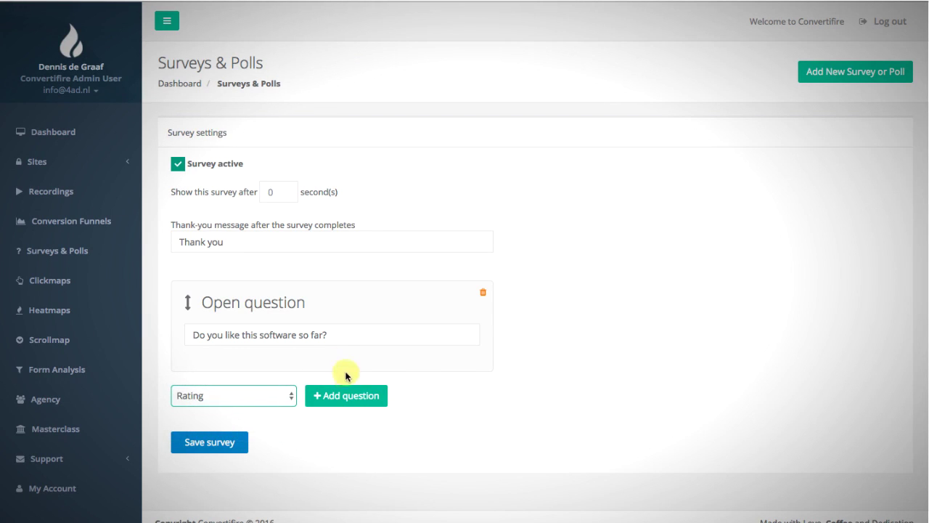
{"action": "left_click", "coordinate": [339, 395]}
{"action": "left_click", "coordinate": [257, 440]}
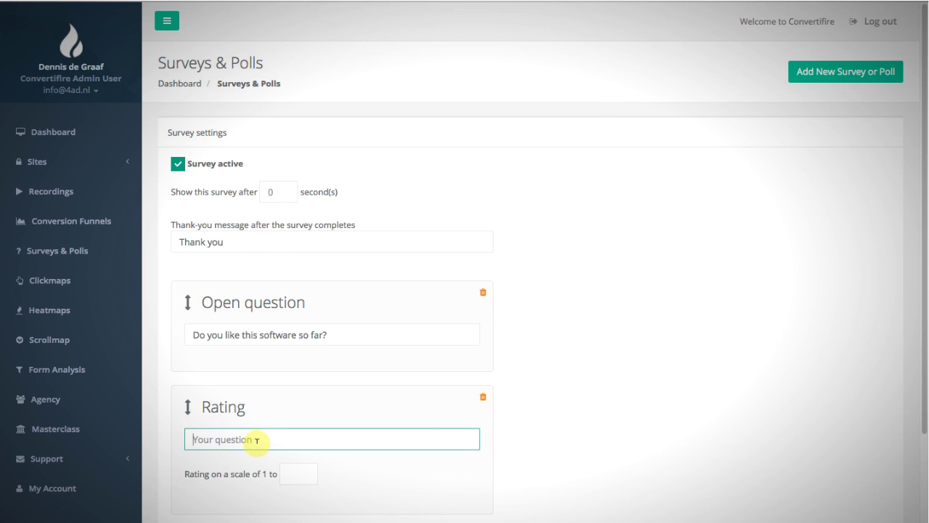
{"action": "type", "text": "Please rate your experience!"}
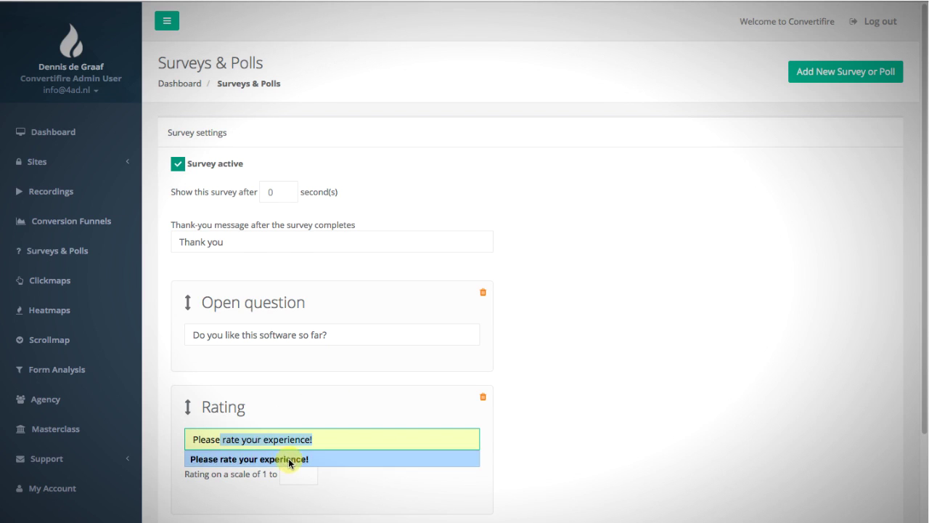
{"action": "left_click", "coordinate": [291, 459]}
{"action": "left_click", "coordinate": [291, 468]}
{"action": "type", "text": "5"}
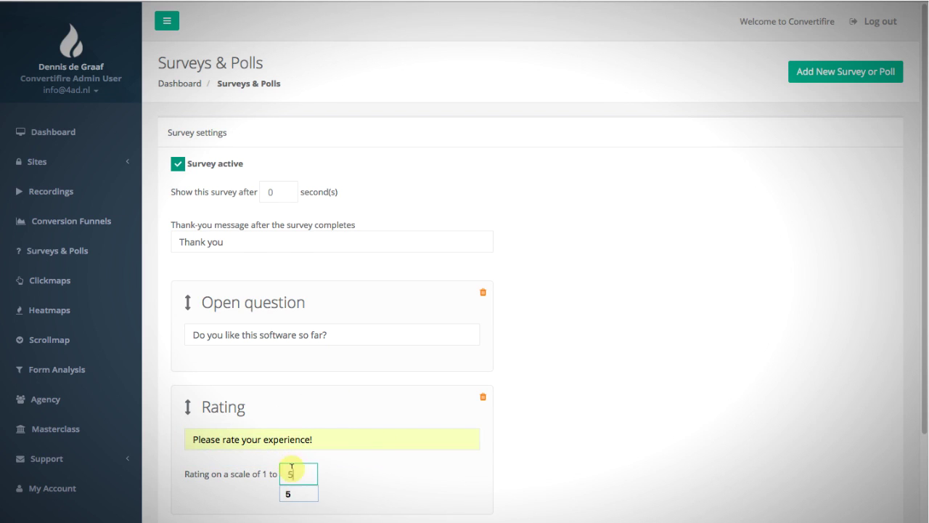
- Add a One choice question to the survey with the text "Was the login process easy?"
{"action": "scroll", "coordinate": [528, 423], "scroll_direction": "down", "scroll_amount": 1}
{"action": "scroll", "coordinate": [528, 423], "scroll_direction": "down", "scroll_amount": 3}
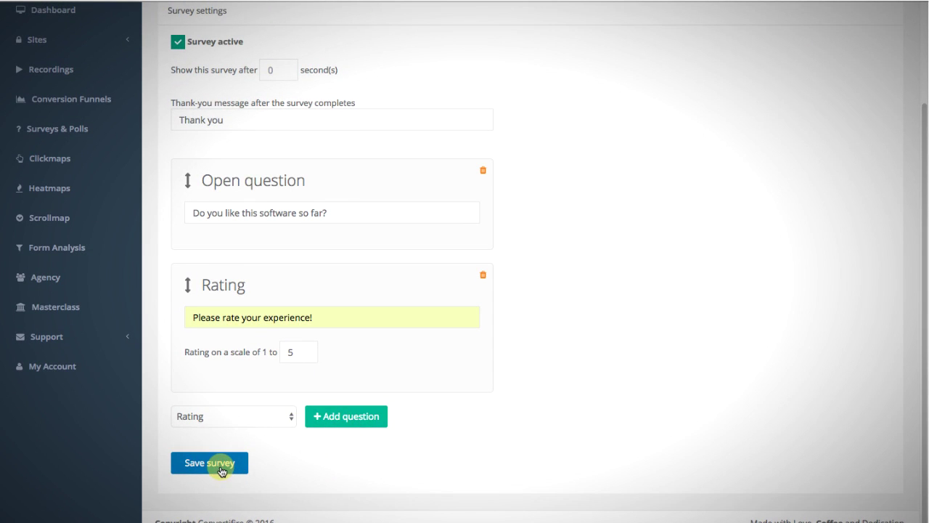
{"action": "left_click", "coordinate": [237, 416]}
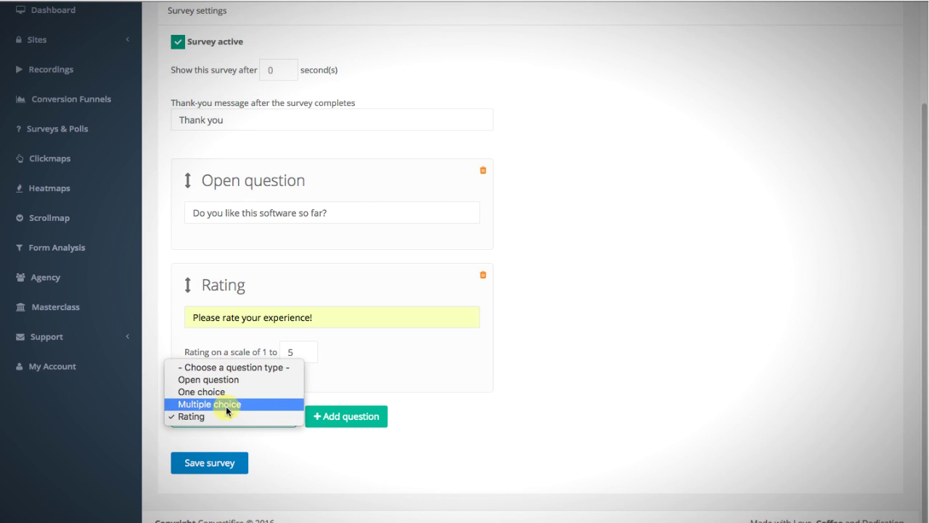
{"action": "left_click", "coordinate": [223, 392]}
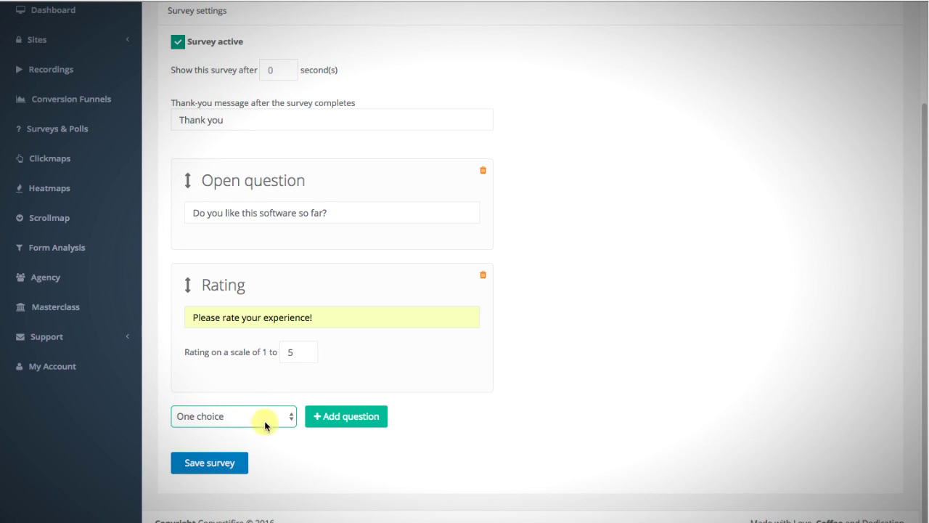
{"action": "left_click", "coordinate": [342, 416]}
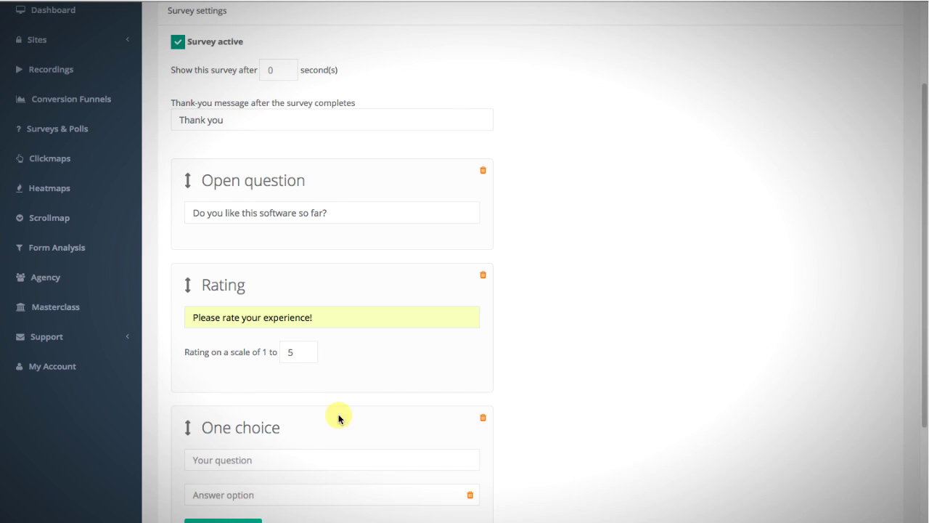
{"action": "left_click", "coordinate": [276, 458]}
{"action": "type", "text": "I"}
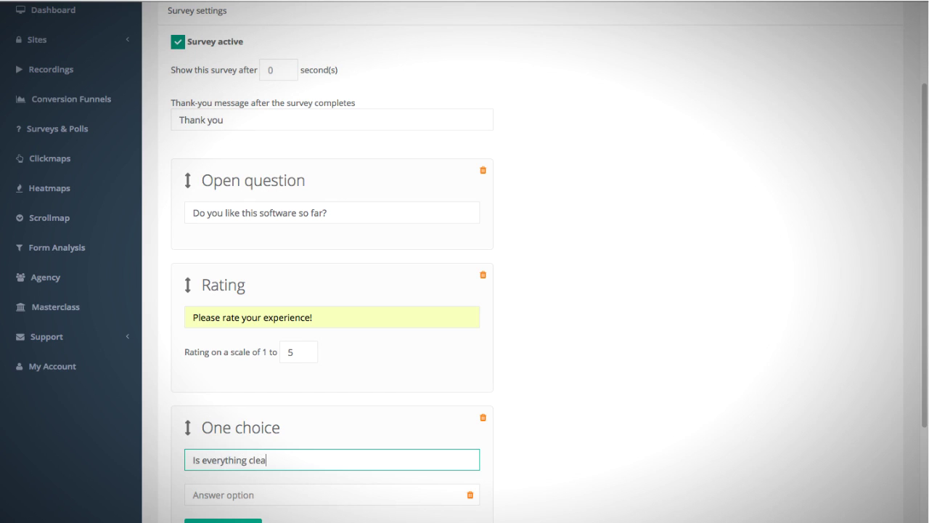
{"action": "type", "text": "s everything clea"}
{"action": "key", "text": "super+a"}
{"action": "type", "text": "W"}
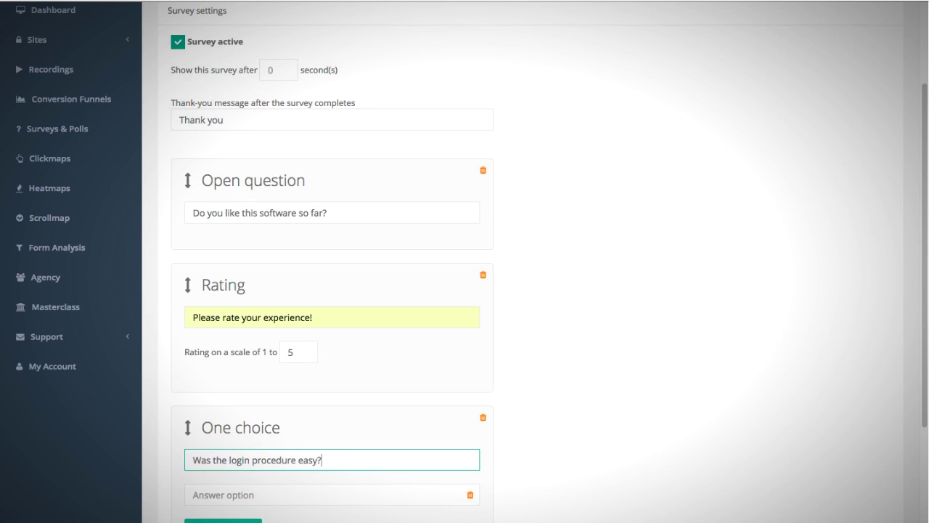
{"action": "double_click", "coordinate": [295, 459]}
{"action": "type", "text": "process"}
{"action": "scroll", "coordinate": [305, 452], "scroll_direction": "down", "scroll_amount": 1}
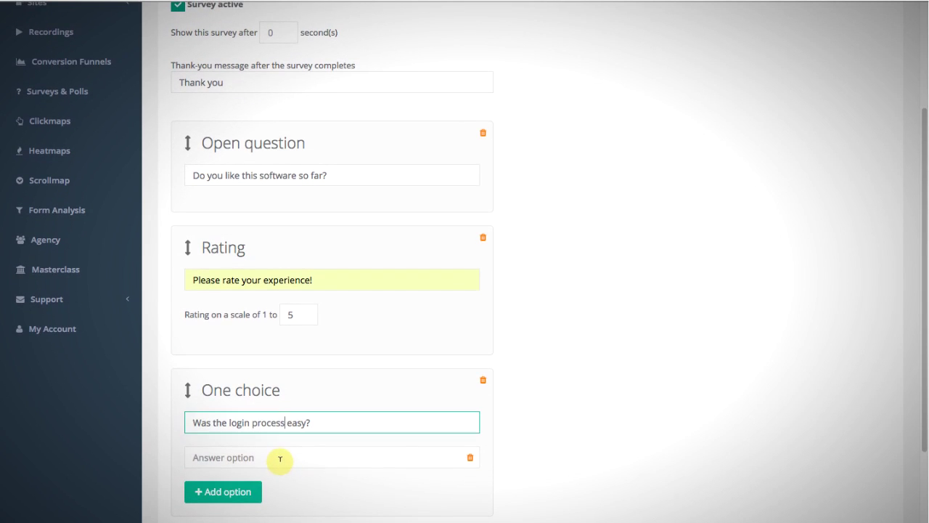
- Give the login process question the answer options "Yes" and "No"
{"action": "left_click", "coordinate": [280, 459]}
{"action": "type", "text": "TES"}
{"action": "key", "text": "BackSpace"}
{"action": "key", "text": "BackSpace"}
{"action": "type", "text": "Yes"}
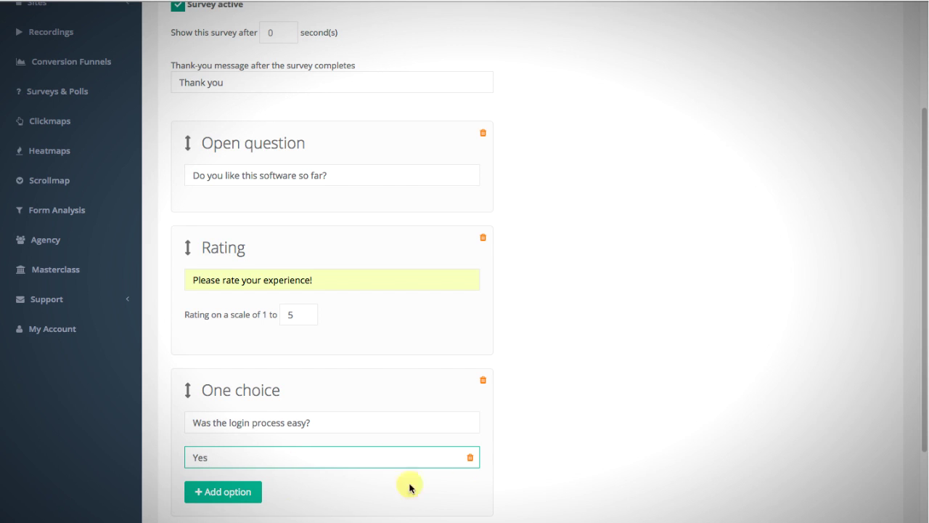
{"action": "left_click", "coordinate": [227, 491]}
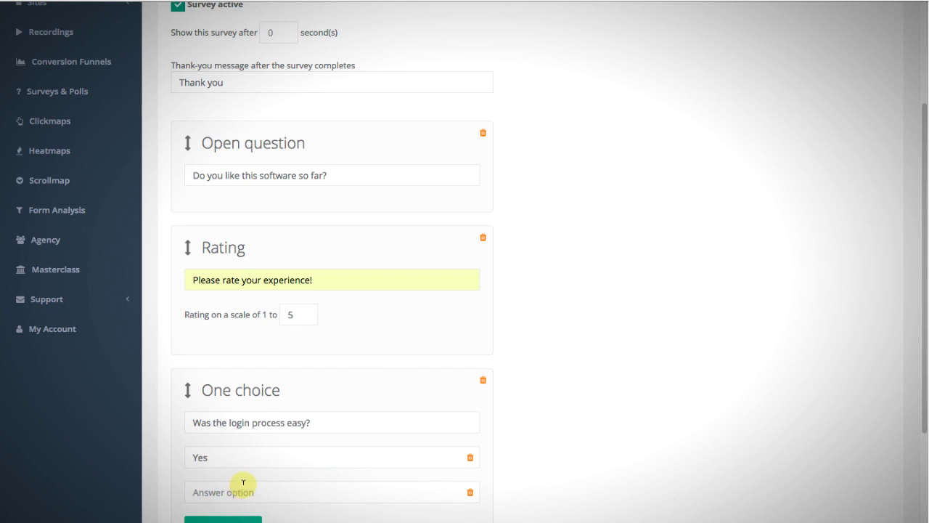
{"action": "scroll", "coordinate": [236, 476], "scroll_direction": "down", "scroll_amount": 1}
{"action": "left_click", "coordinate": [236, 477]}
{"action": "type", "text": "N"}
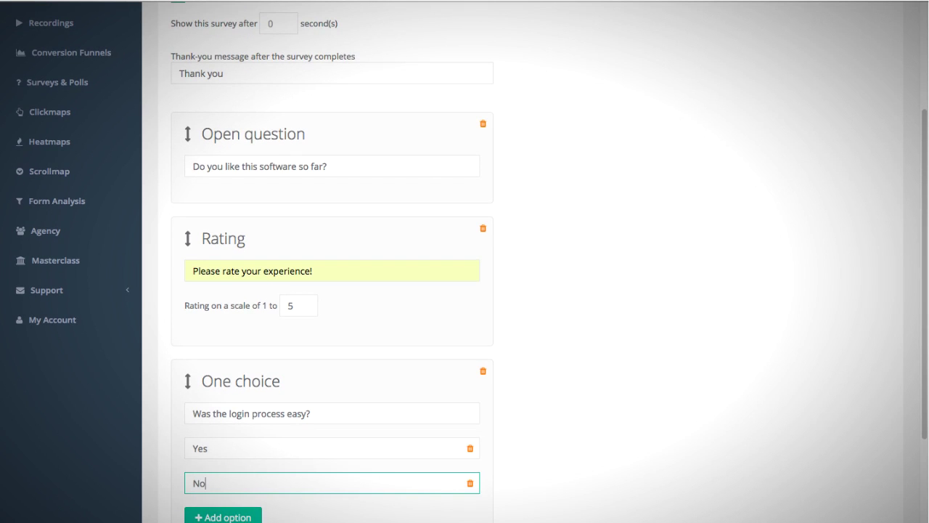
{"action": "type", "text": "o"}
- Move the One choice question above the Open and Rating questions and save the survey
{"action": "scroll", "coordinate": [559, 425], "scroll_direction": "down", "scroll_amount": 1}
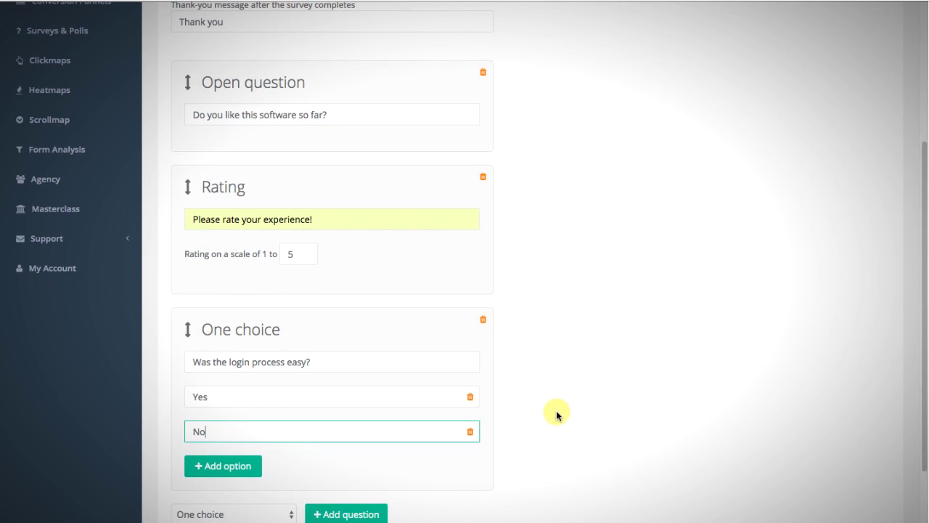
{"action": "left_click", "coordinate": [556, 413]}
{"action": "left_click_drag", "start_coordinate": [370, 326], "coordinate": [362, 183]}
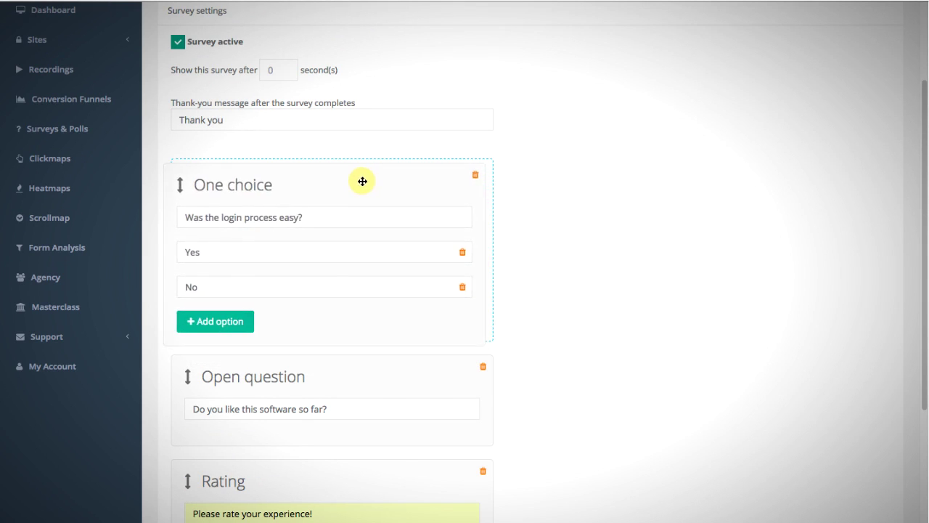
{"action": "scroll", "coordinate": [695, 172], "scroll_direction": "down", "scroll_amount": 1}
{"action": "scroll", "coordinate": [695, 172], "scroll_direction": "down", "scroll_amount": 3}
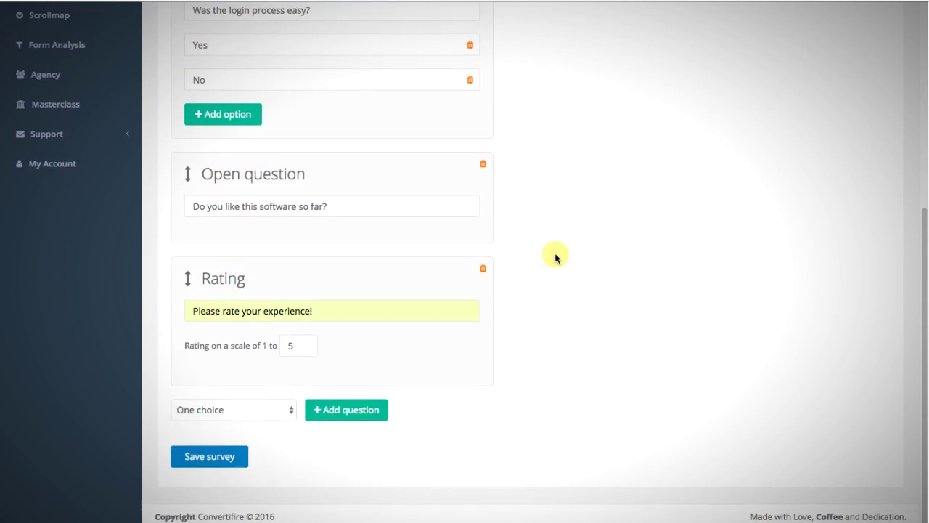
{"action": "left_click", "coordinate": [209, 464]}
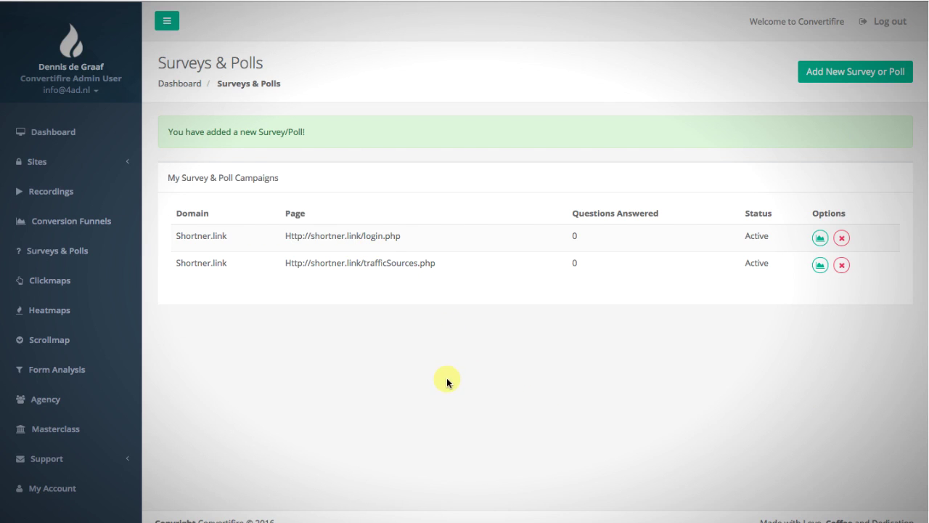
{"action": "triple_click", "coordinate": [337, 229]}
{"action": "right_click", "coordinate": [336, 230]}
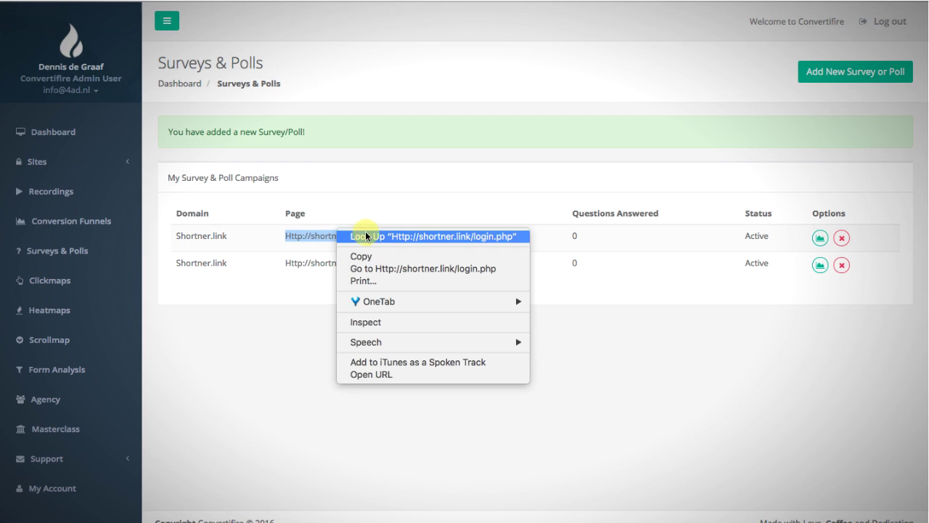
{"action": "left_click", "coordinate": [369, 268]}
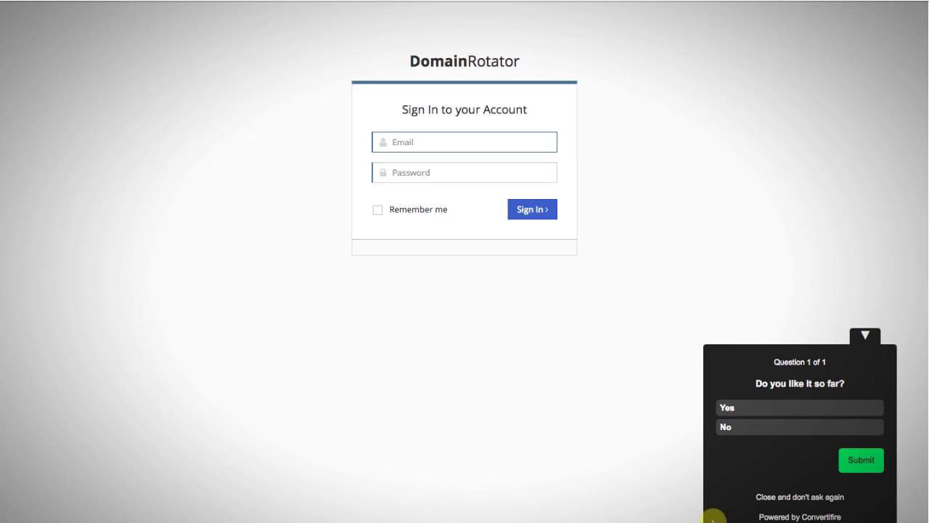
- Answer the survey on the login page with "Yes", submit it and close the thank-you message
{"action": "left_click", "coordinate": [726, 409]}
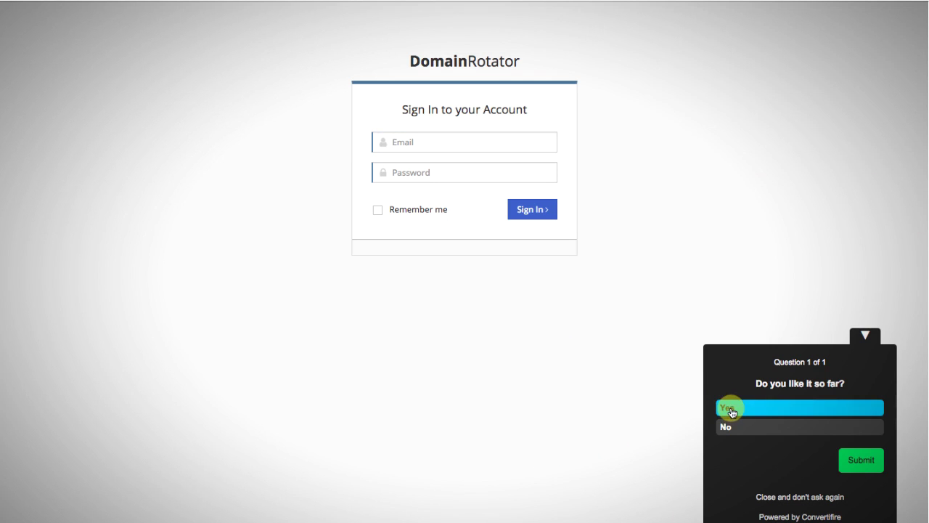
{"action": "left_click", "coordinate": [856, 465]}
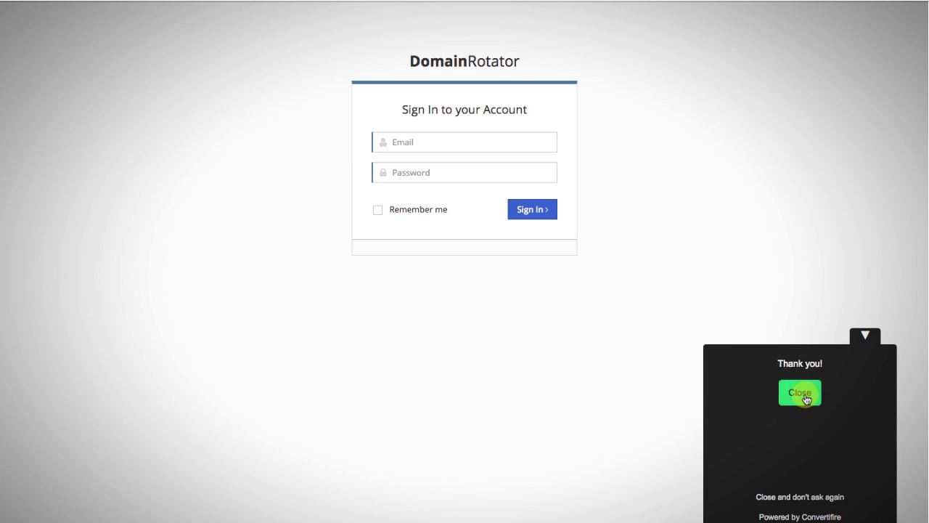
{"action": "left_click", "coordinate": [802, 393]}
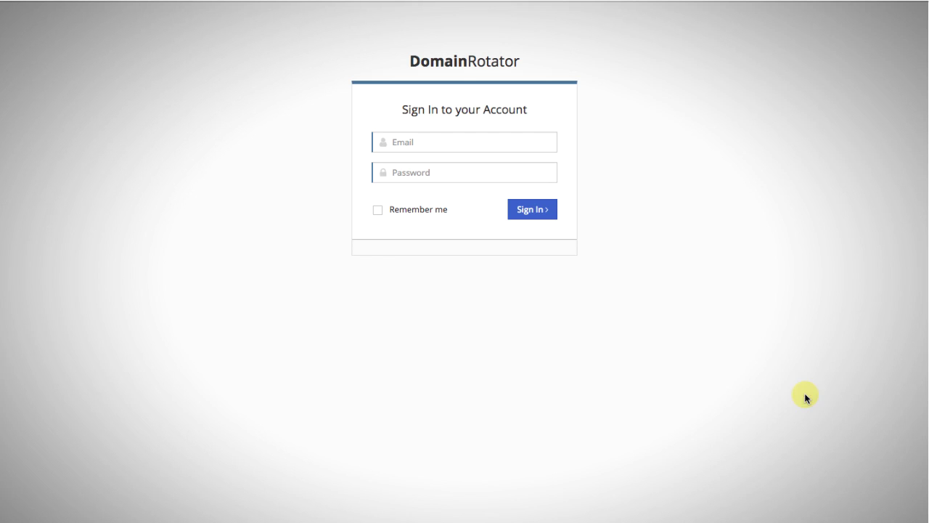
- Sign in to the DomainRotator account with the account e-mail and password
{"action": "left_click", "coordinate": [396, 139]}
{"action": "type", "text": "s"}
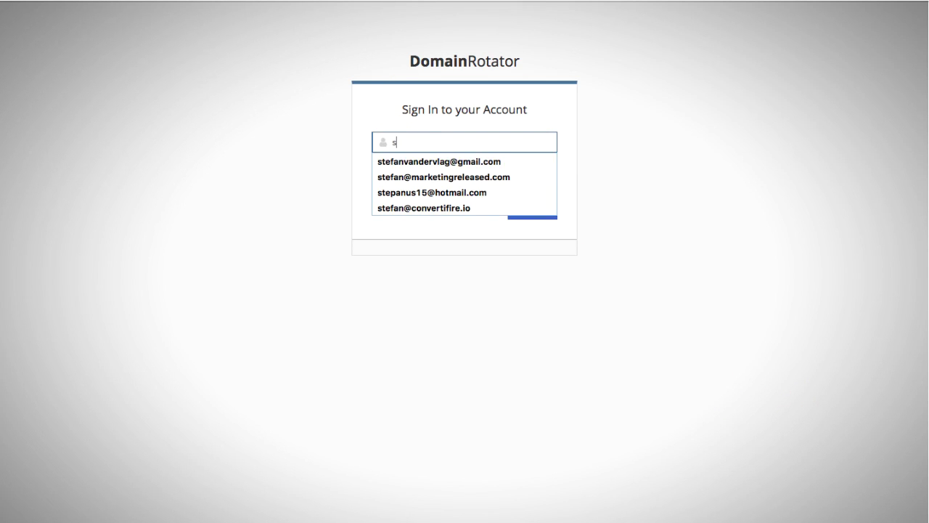
{"action": "key", "text": "Up"}
{"action": "key", "text": "Tab"}
{"action": "type", "text": "***"}
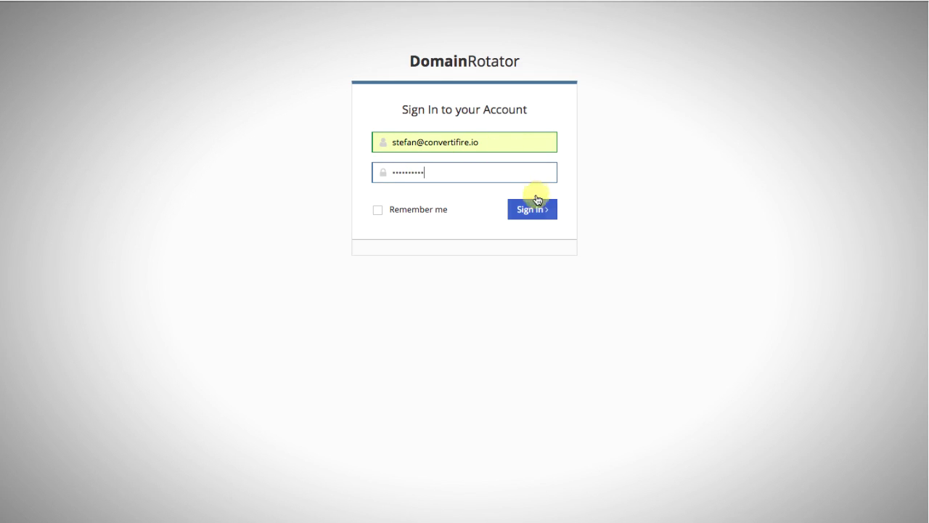
{"action": "left_click", "coordinate": [528, 219]}
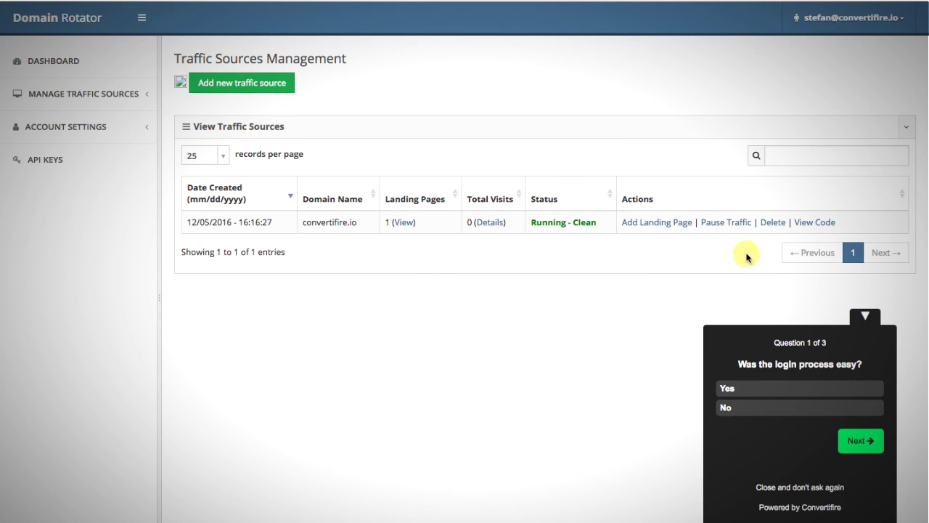
- Answer the traffic sources survey with "Yes", "Yes!" and a rating of 5, submit it and close the thank-you message
{"action": "left_click", "coordinate": [774, 387]}
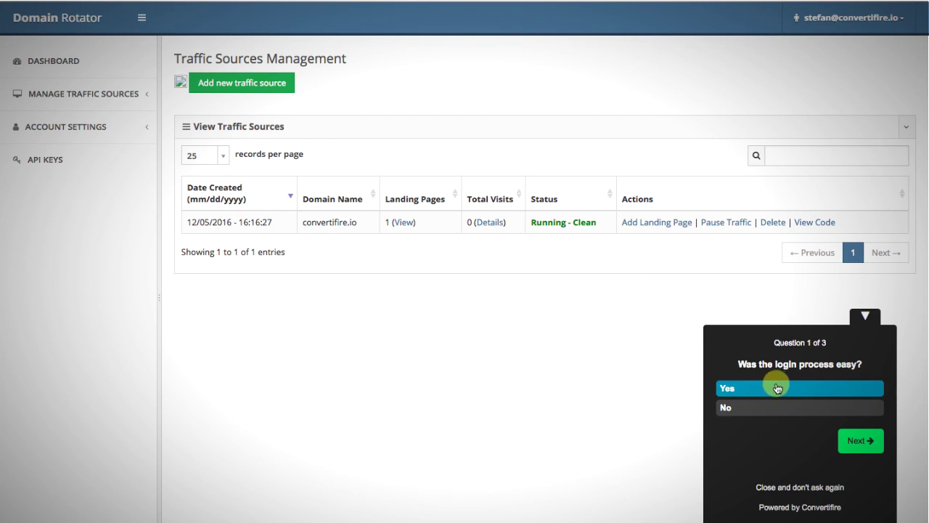
{"action": "left_click", "coordinate": [856, 440]}
{"action": "type", "text": "Y"}
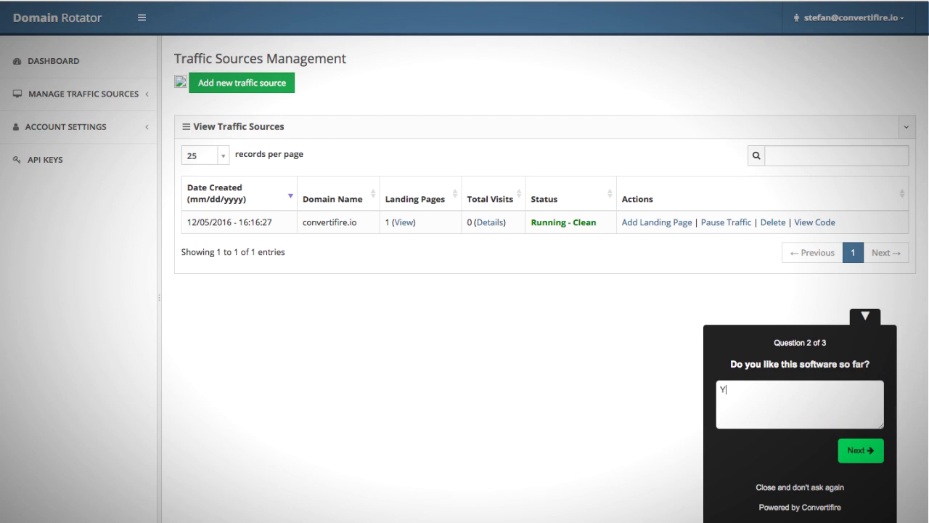
{"action": "type", "text": "es!"}
{"action": "left_click", "coordinate": [858, 449]}
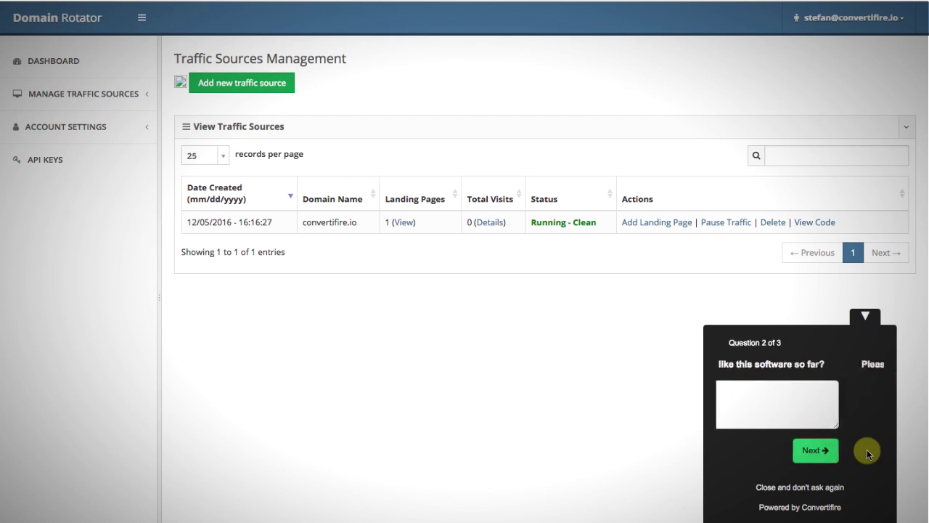
{"action": "left_click", "coordinate": [829, 388]}
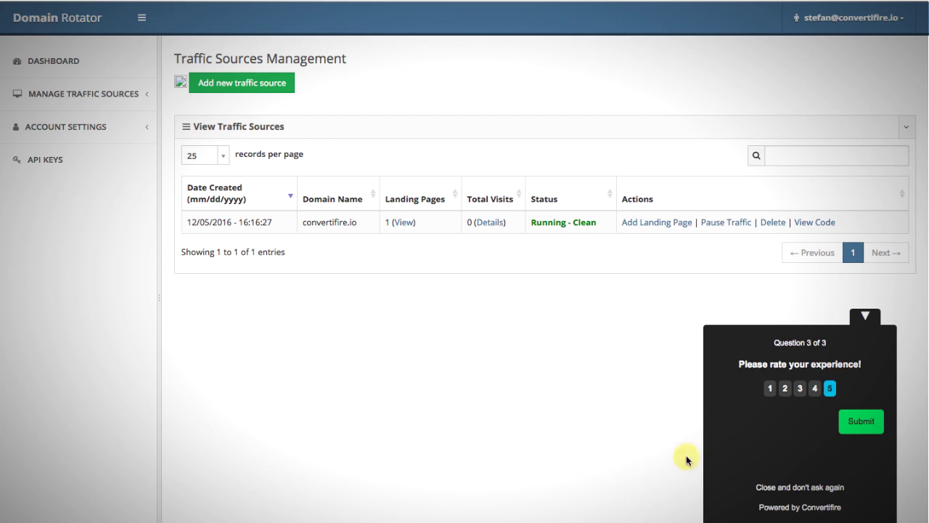
{"action": "left_click", "coordinate": [850, 421]}
{"action": "left_click", "coordinate": [807, 376]}
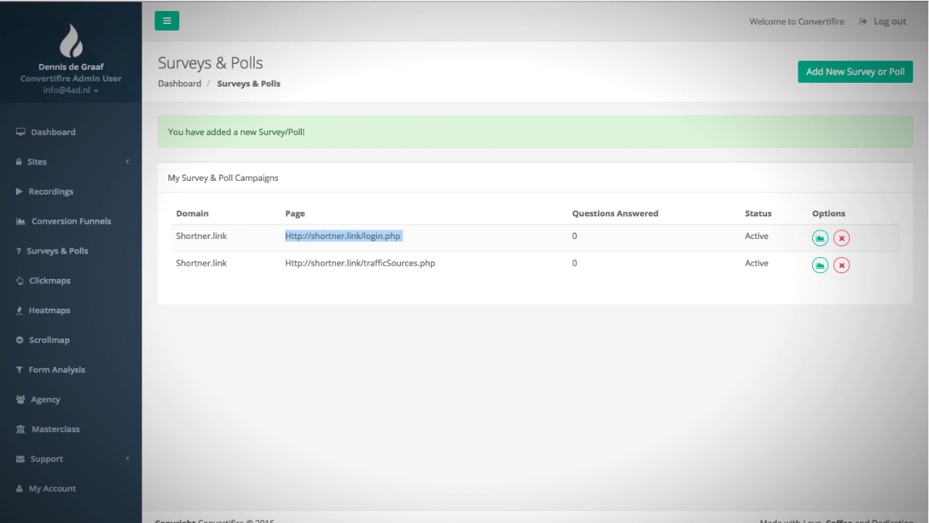
- Open the desktop recordings of shortner.link and play the login page session up to the survey answer at 57:42
{"action": "left_click", "coordinate": [71, 188]}
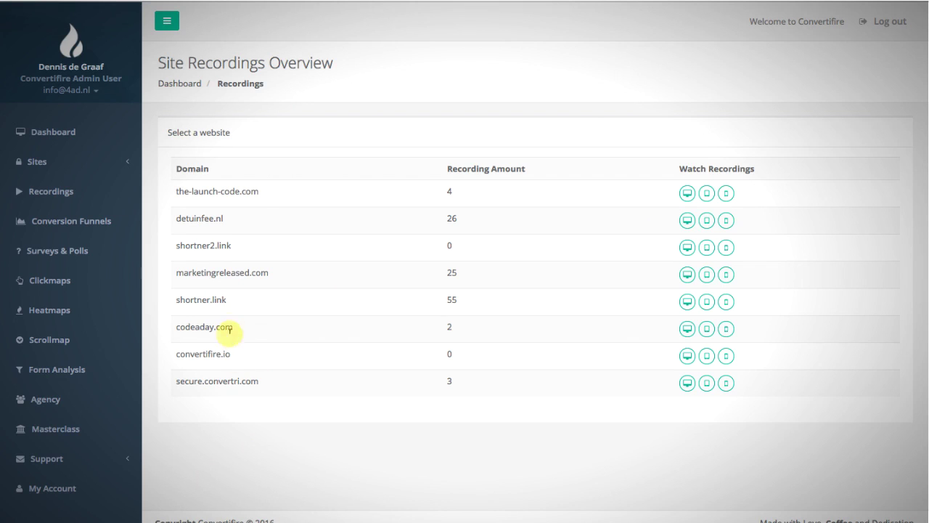
{"action": "left_click", "coordinate": [686, 302]}
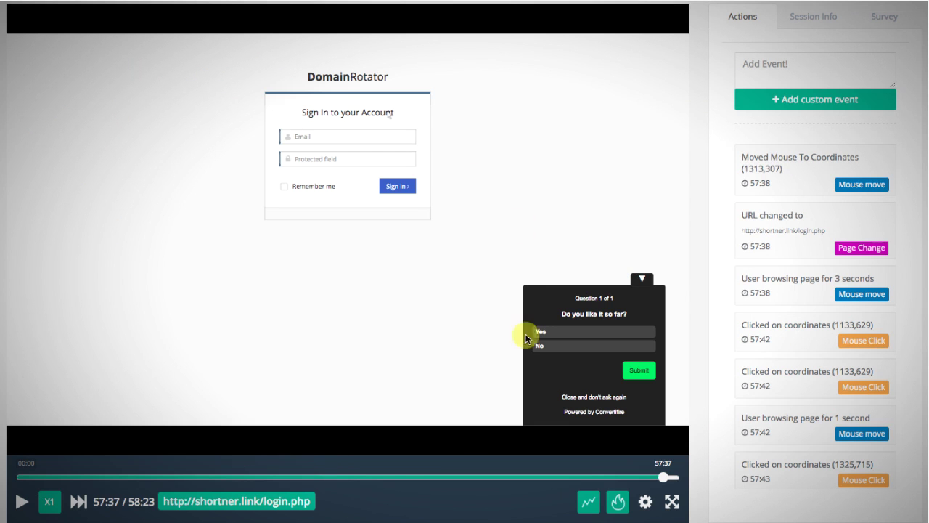
{"action": "mouse_move", "coordinate": [301, 517]}
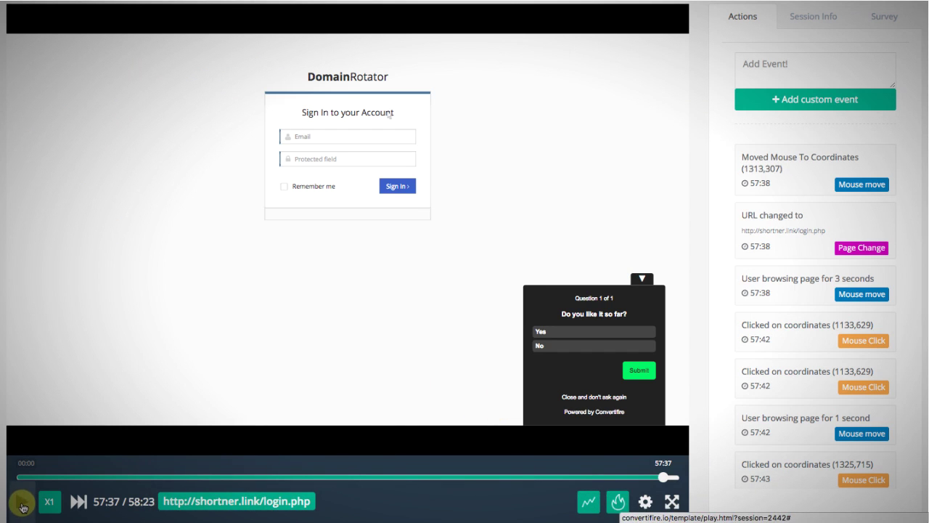
{"action": "left_click", "coordinate": [22, 508]}
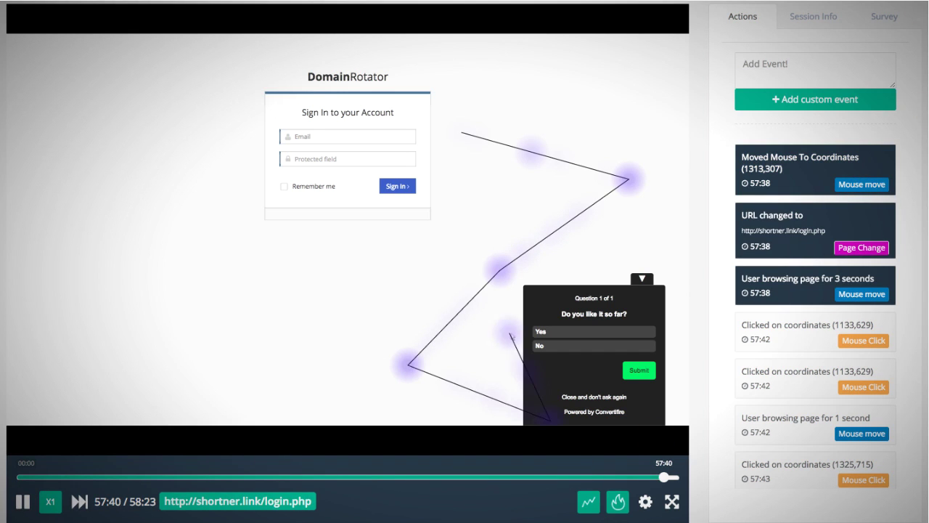
{"action": "left_click", "coordinate": [22, 501]}
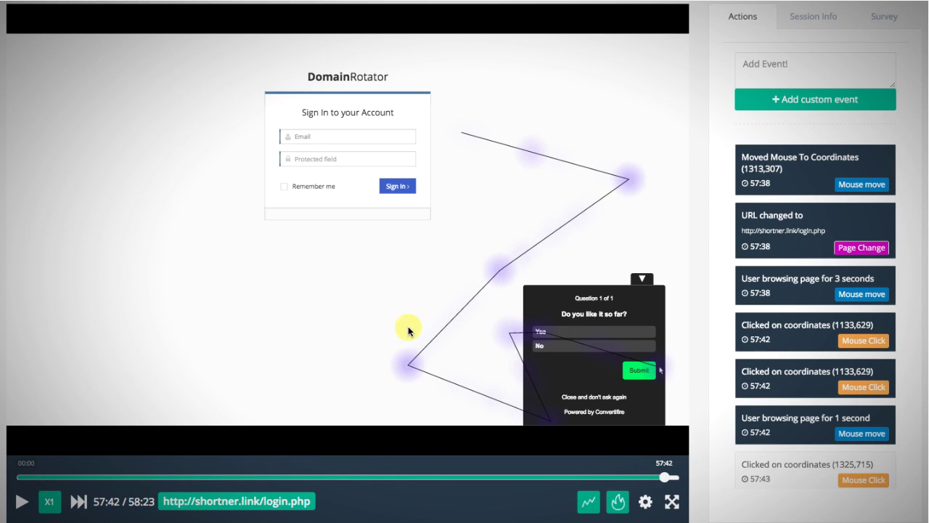
- Show the session's survey answers and play the recording on through the login page sign-in
{"action": "left_click", "coordinate": [899, 16]}
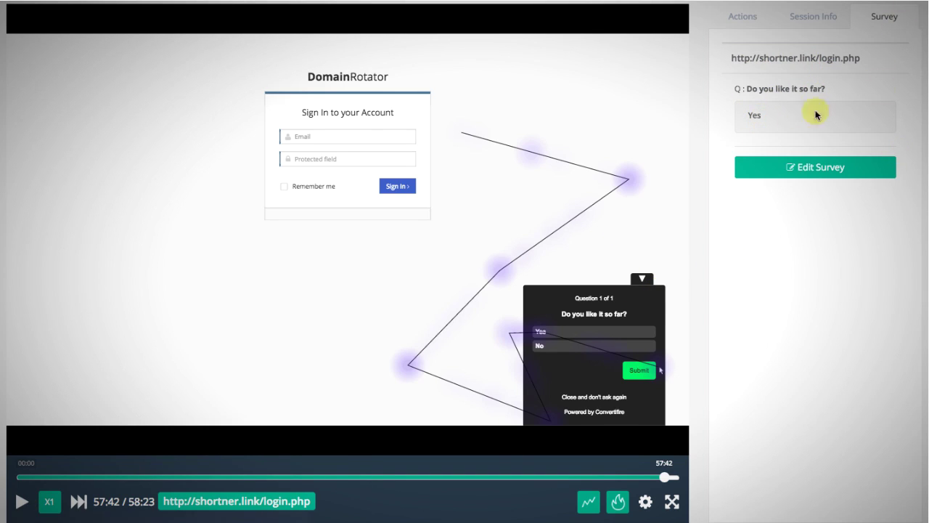
{"action": "left_click", "coordinate": [20, 503]}
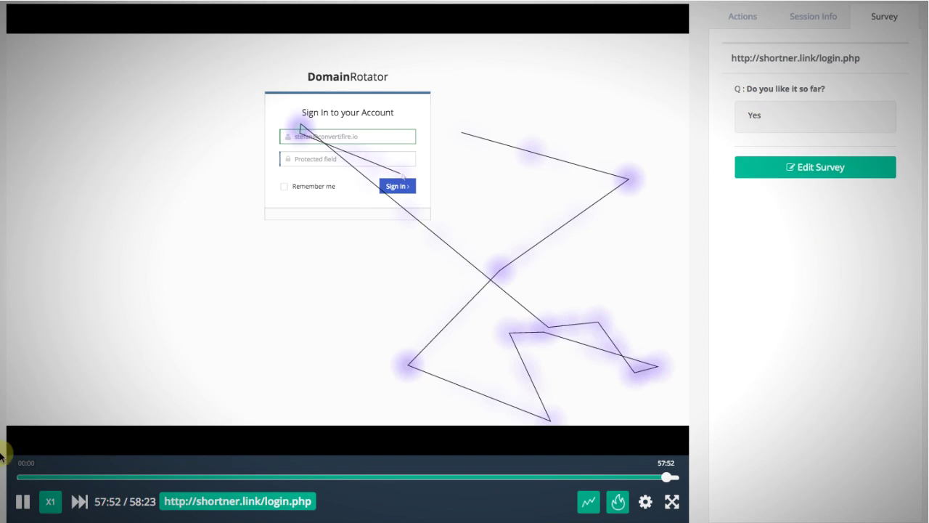
{"action": "left_click", "coordinate": [23, 501]}
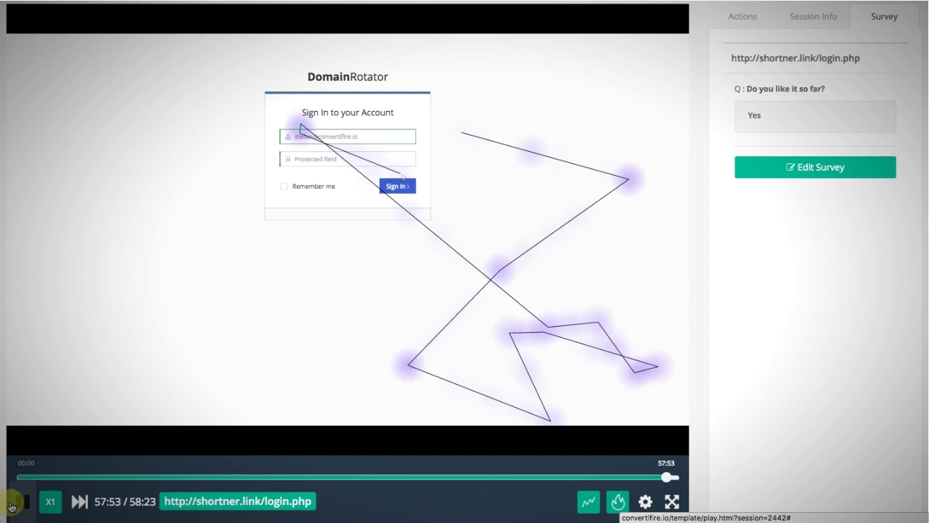
- Play the recording through the trafficSources.php survey, pausing to review the answers, and return to the Convertifire dashboard
{"action": "left_click", "coordinate": [11, 504]}
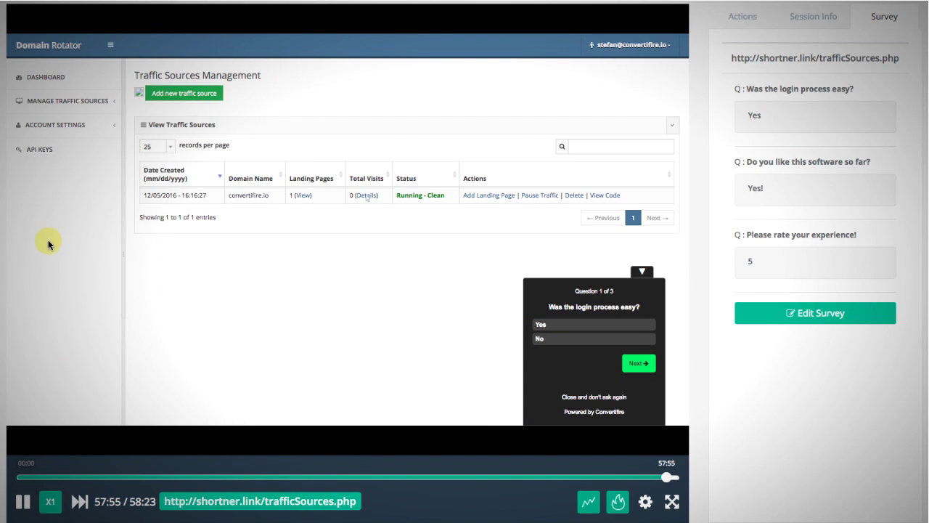
{"action": "left_click", "coordinate": [11, 508]}
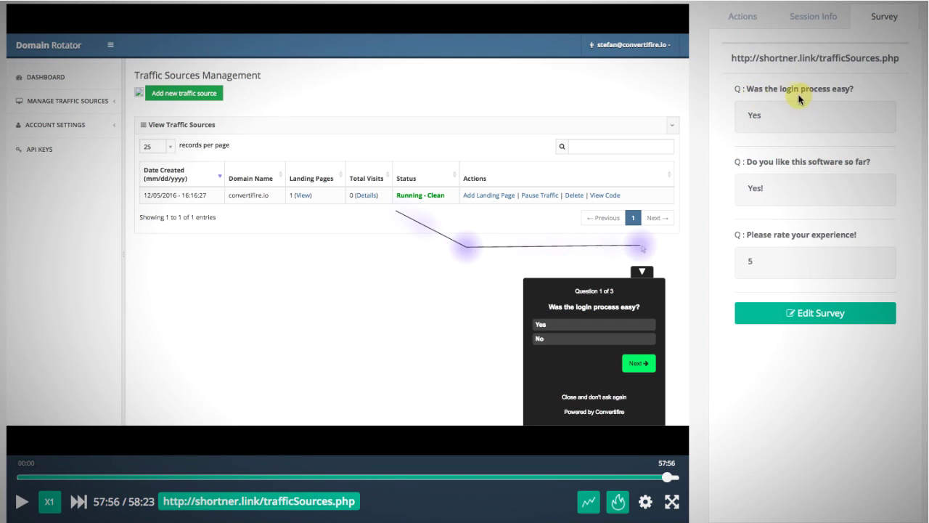
{"action": "left_click", "coordinate": [23, 502]}
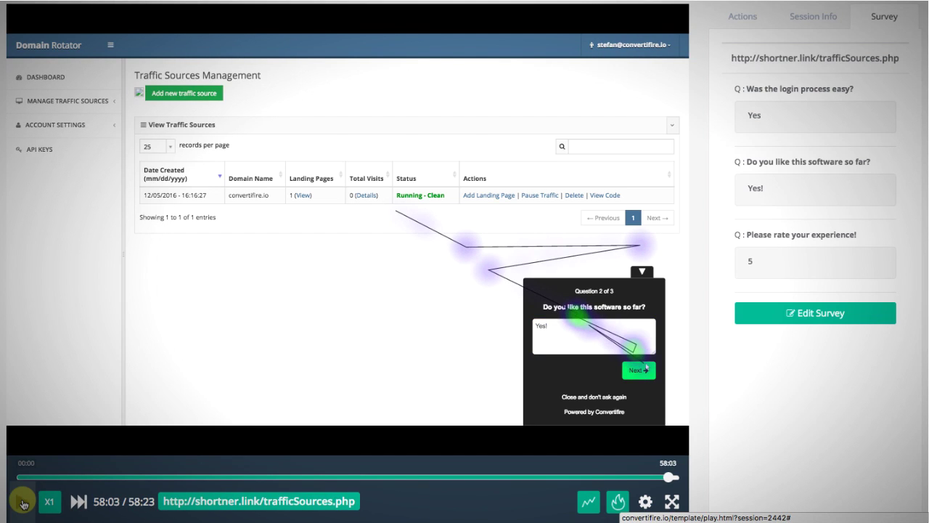
{"action": "left_click", "coordinate": [22, 502]}
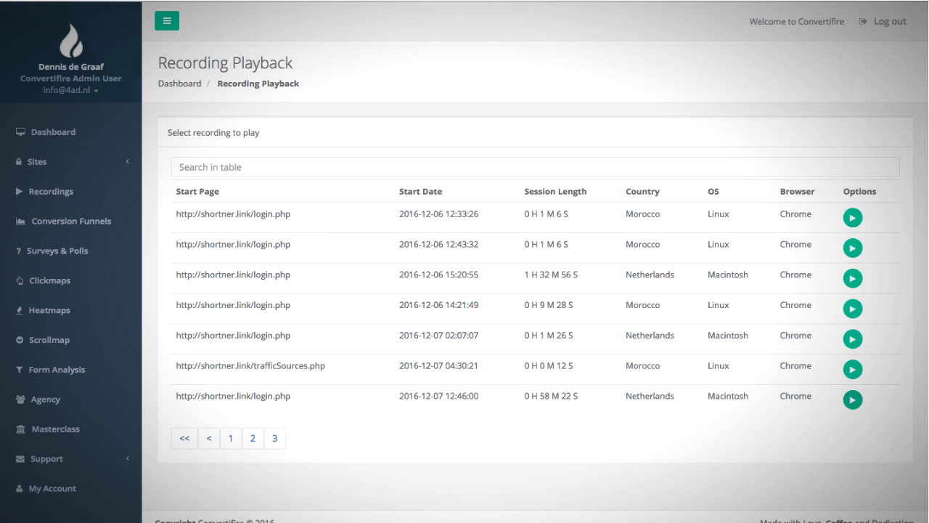
{"action": "left_click", "coordinate": [50, 135]}
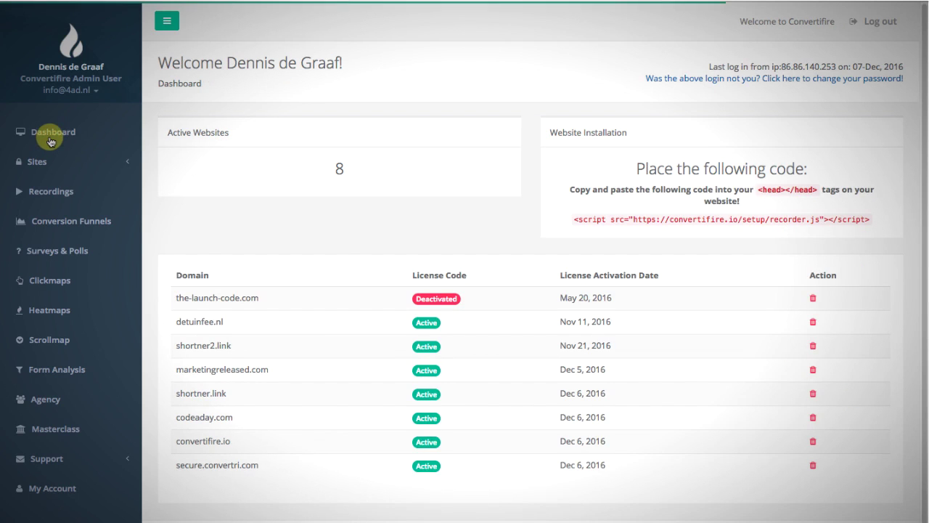